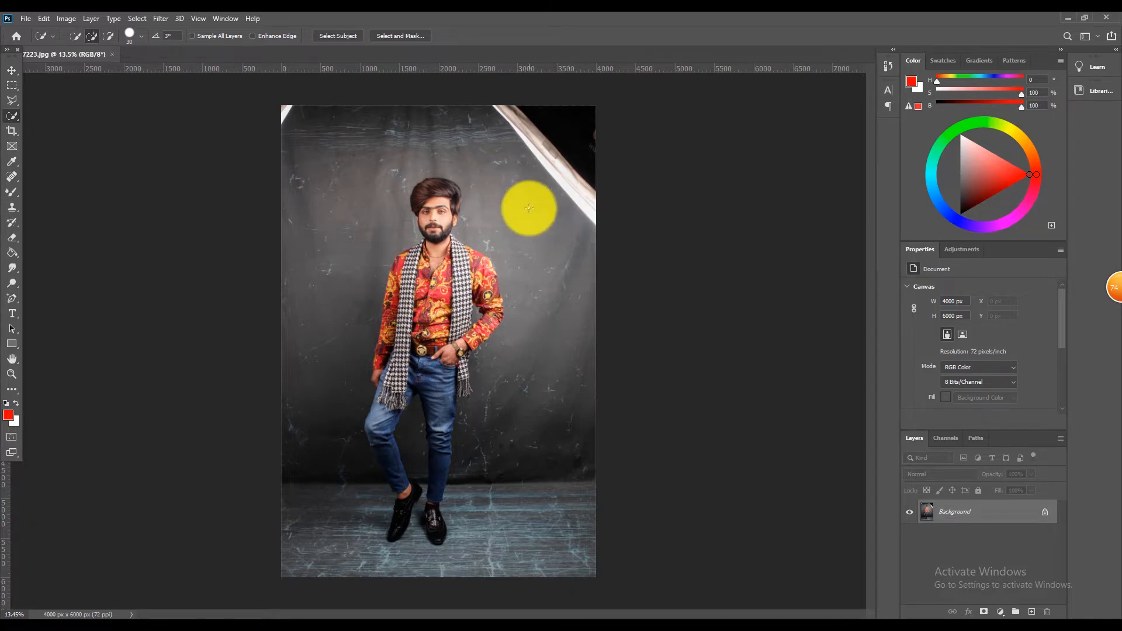
Inspect the portrait's face and the torn backdrop corners of the full photo
scroll(442, 180, up, 5)
scroll(424, 209, up, 3)
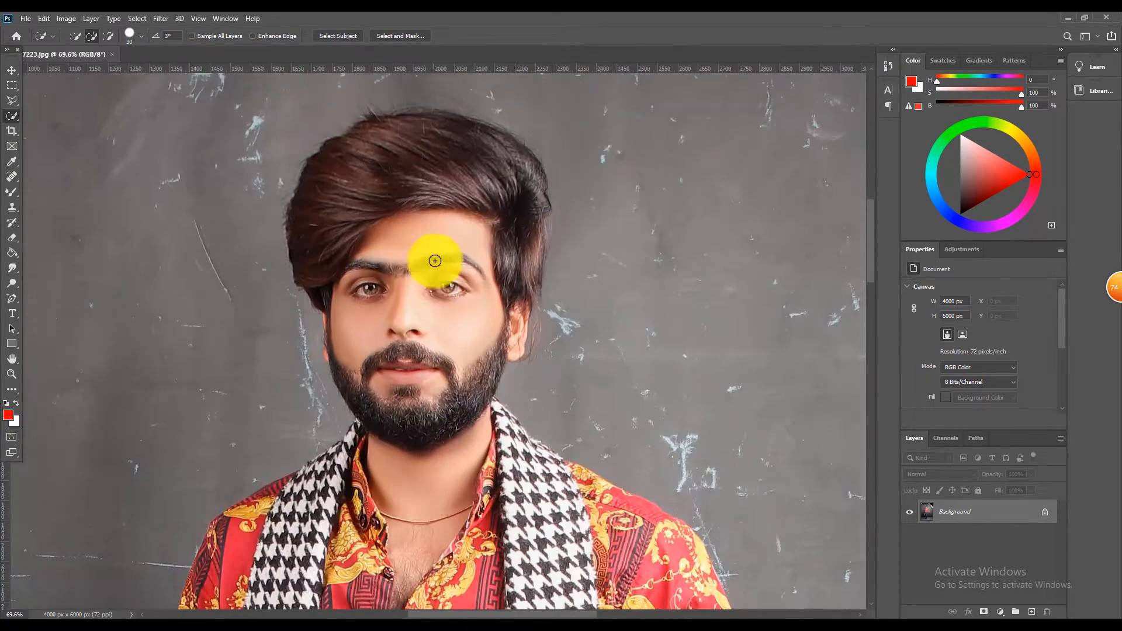
scroll(432, 167, down, 6)
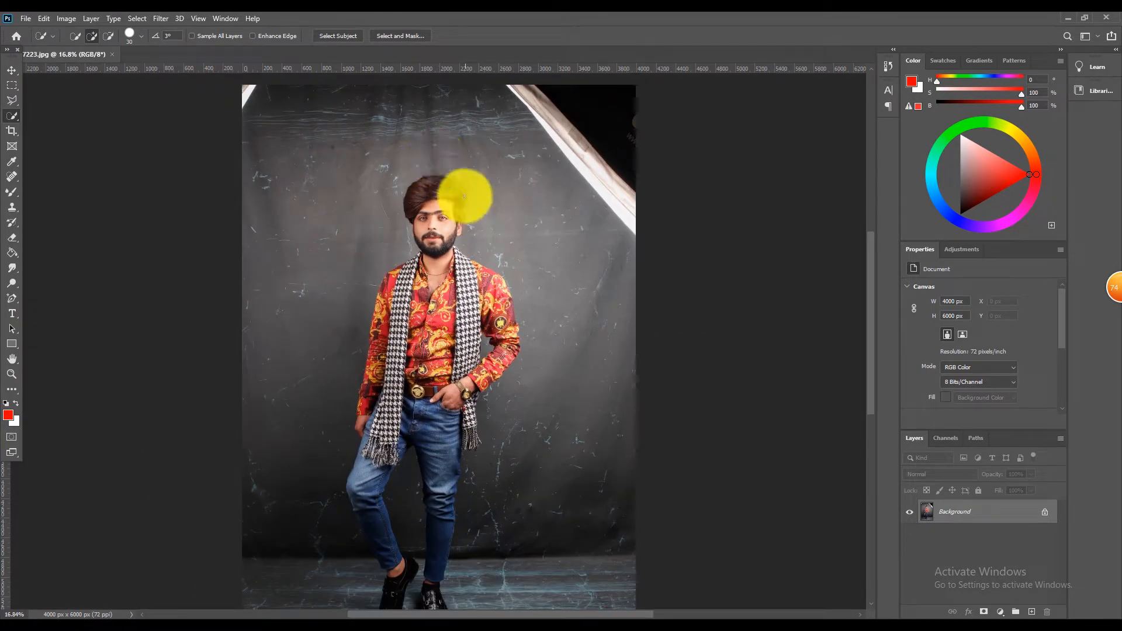
scroll(461, 193, down, 1)
scroll(461, 193, up, 1)
scroll(437, 177, down, 2)
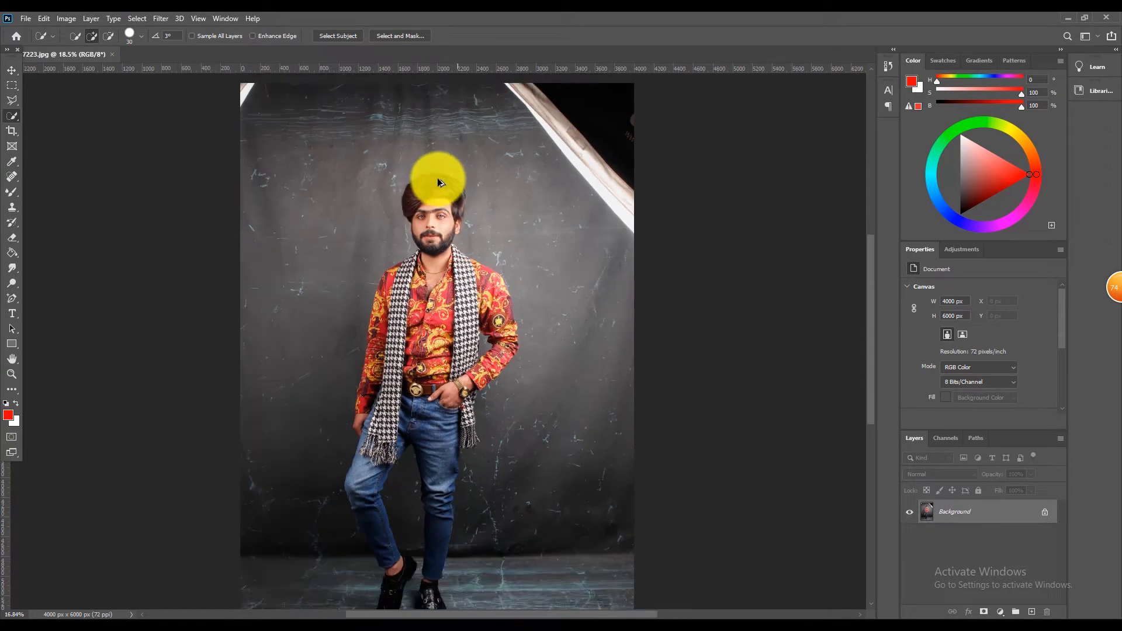
scroll(456, 146, down, 1)
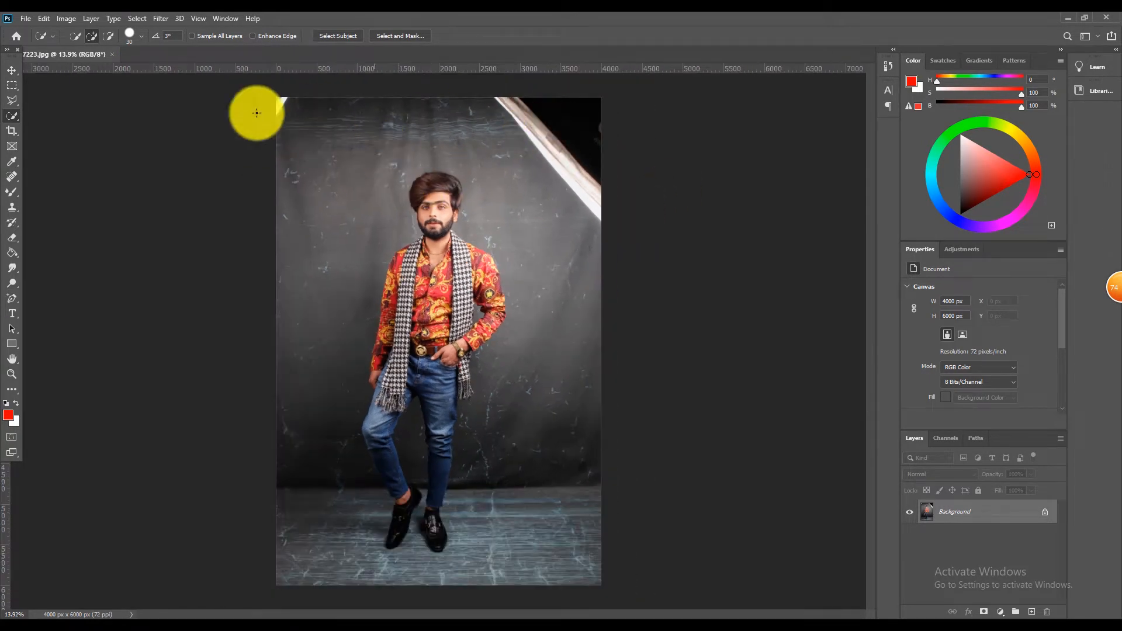
Cover the photo's upper-right corner with a copied backdrop patch, scaled to about 294% and rotated about -43°, and merge it down
click(13, 86)
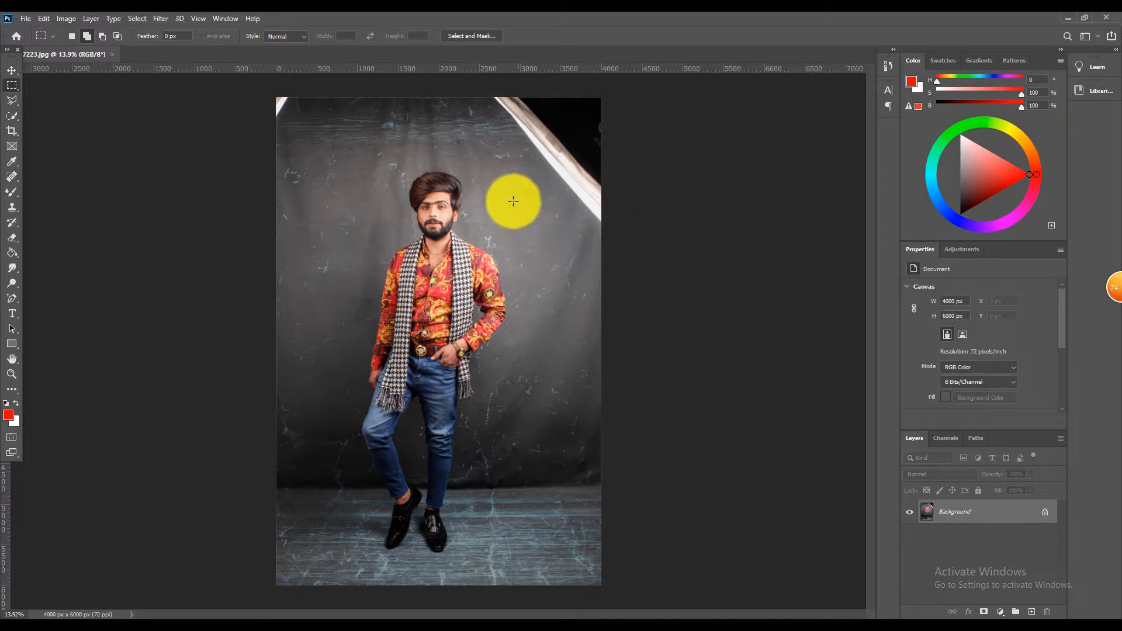
drag(513, 197, 551, 266)
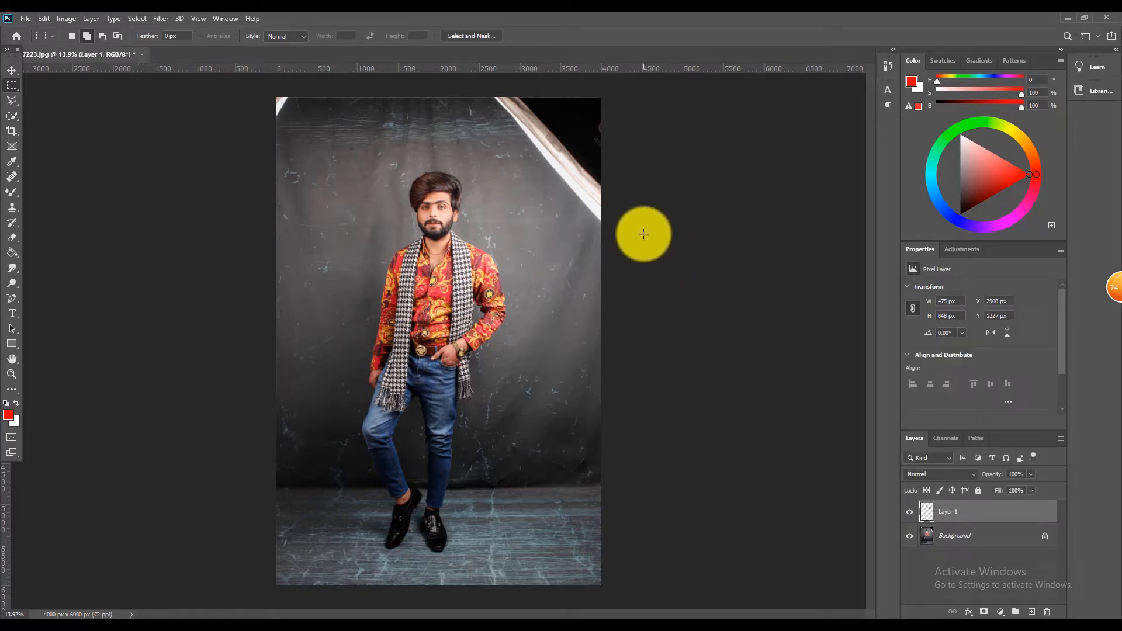
key(ctrl+t)
drag(571, 303, 626, 160)
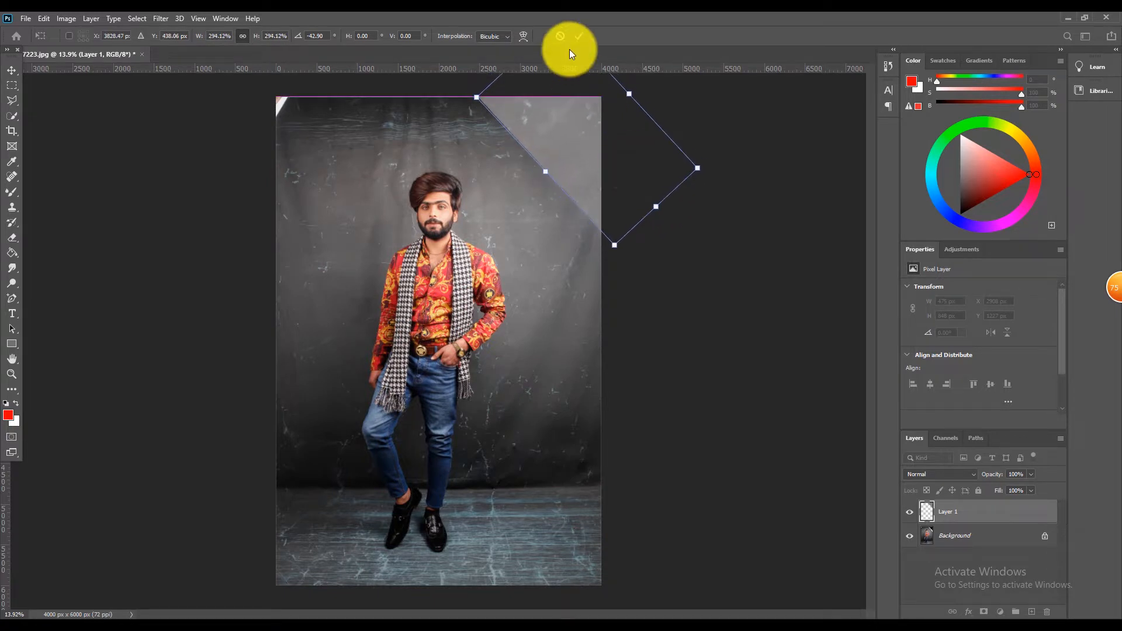
key(ctrl+e)
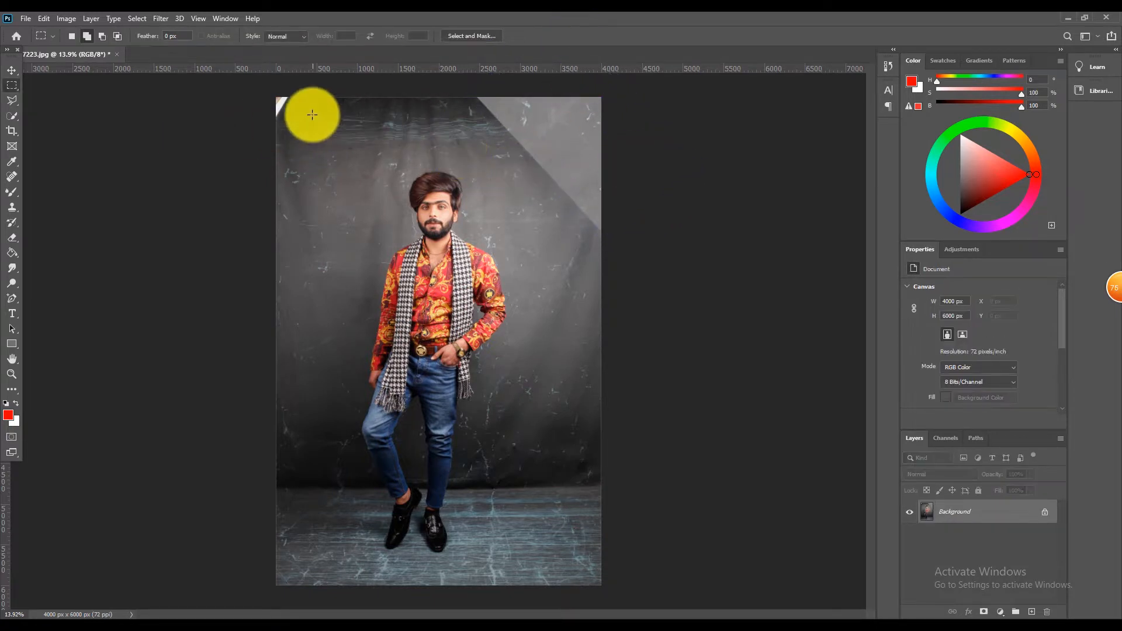
Cover the white upper-left corner of the photo with a copied backdrop patch scaled to about 183%, and merge it down
drag(291, 114, 317, 139)
key(ctrl+j)
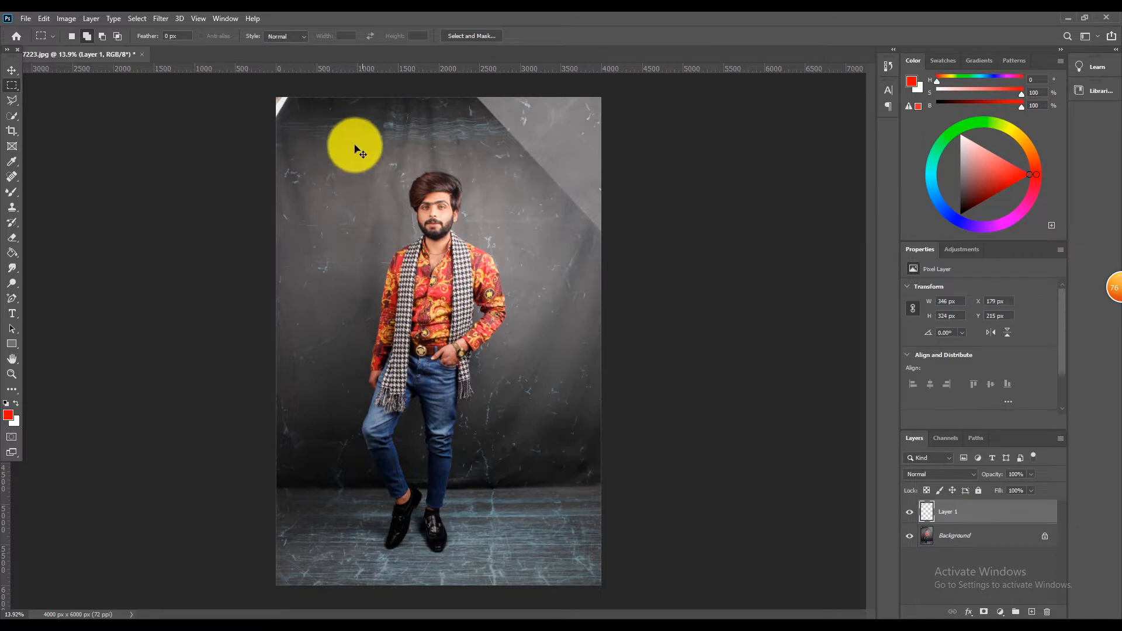
key(ctrl+t)
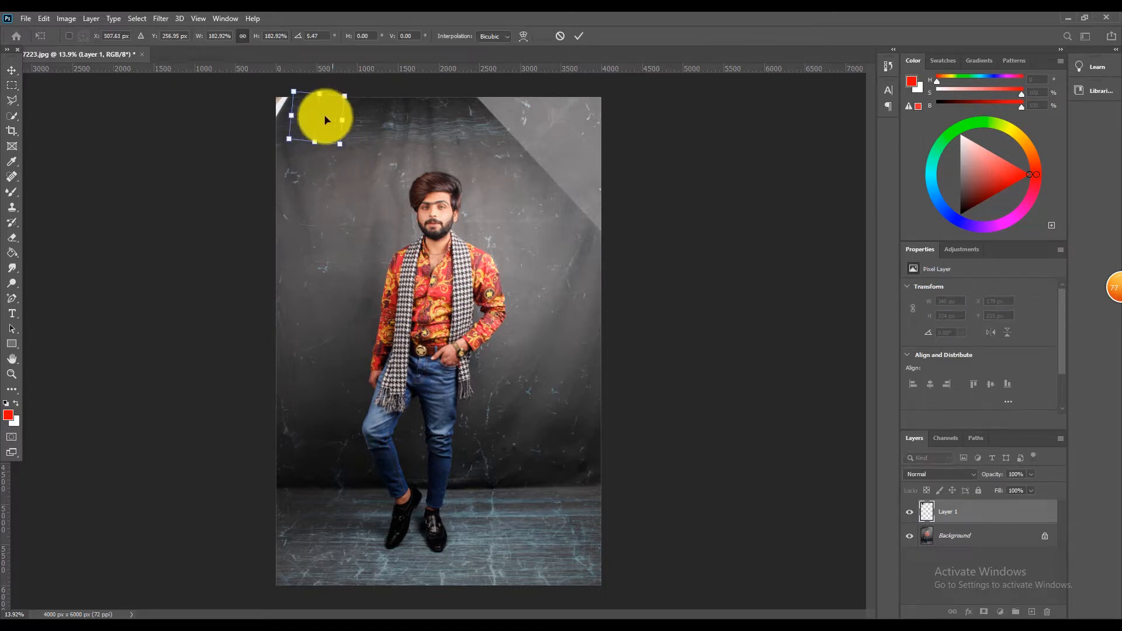
mouse_move(326, 113)
mouse_down()
mouse_move(300, 113)
mouse_move(326, 115)
mouse_up()
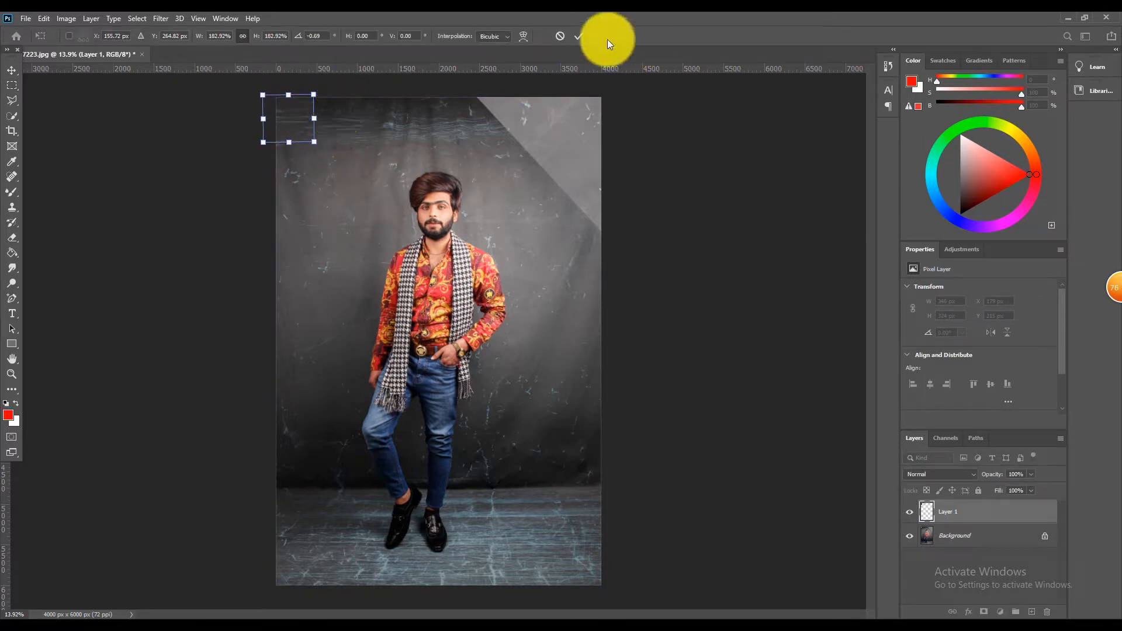
click(577, 35)
key(ctrl+e)
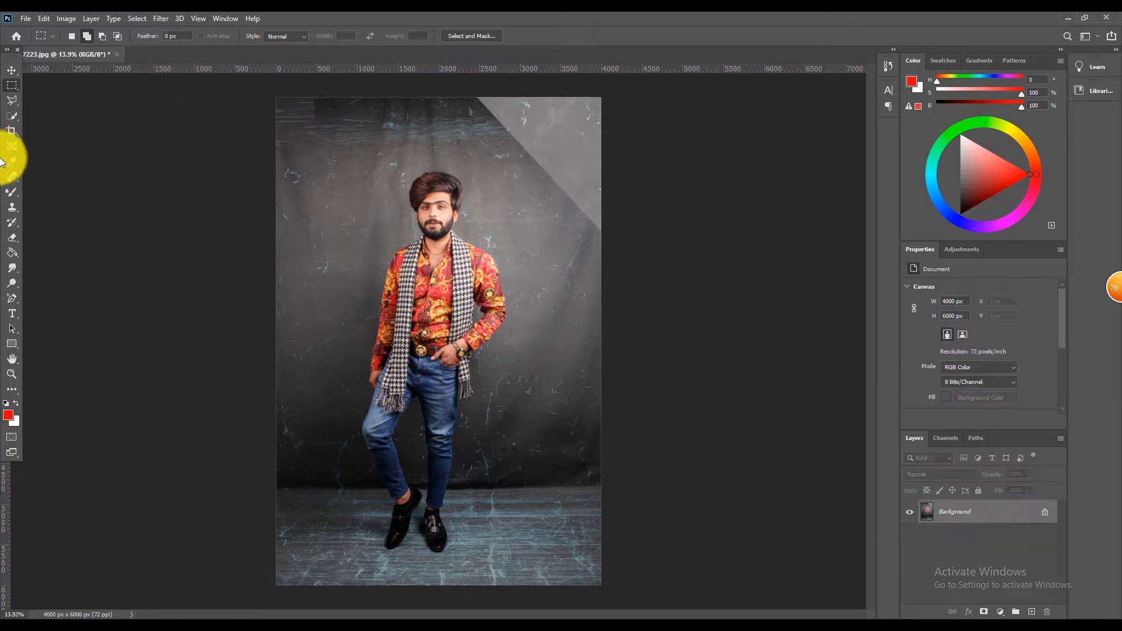
Select the man using Select Subject and check the selection edge around his hair, hands, scarf and jeans
click(12, 115)
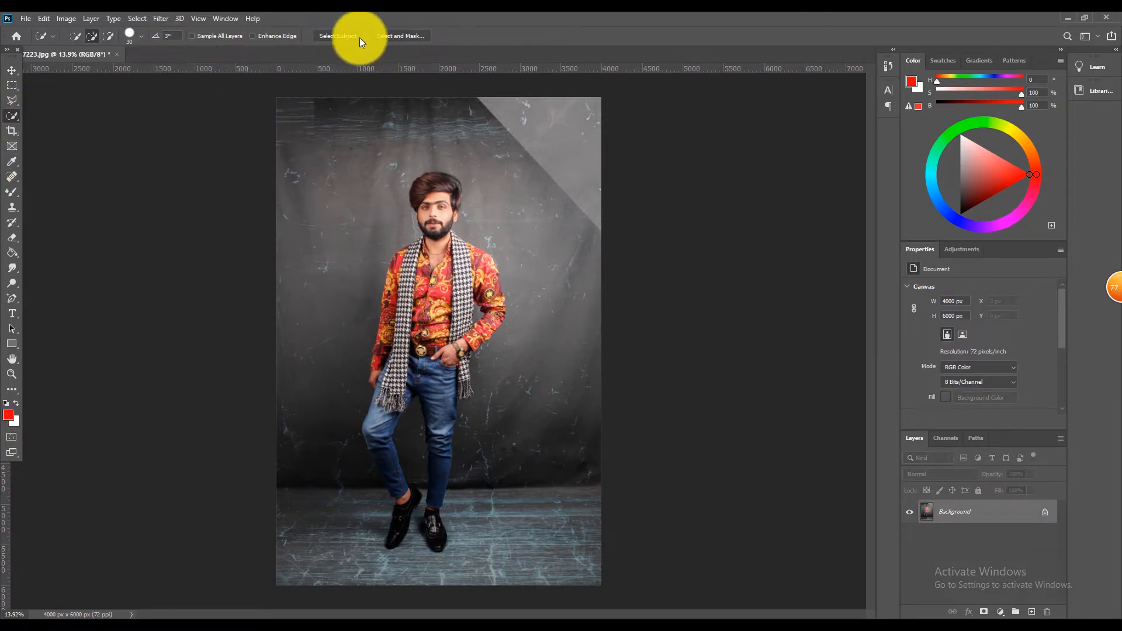
click(345, 36)
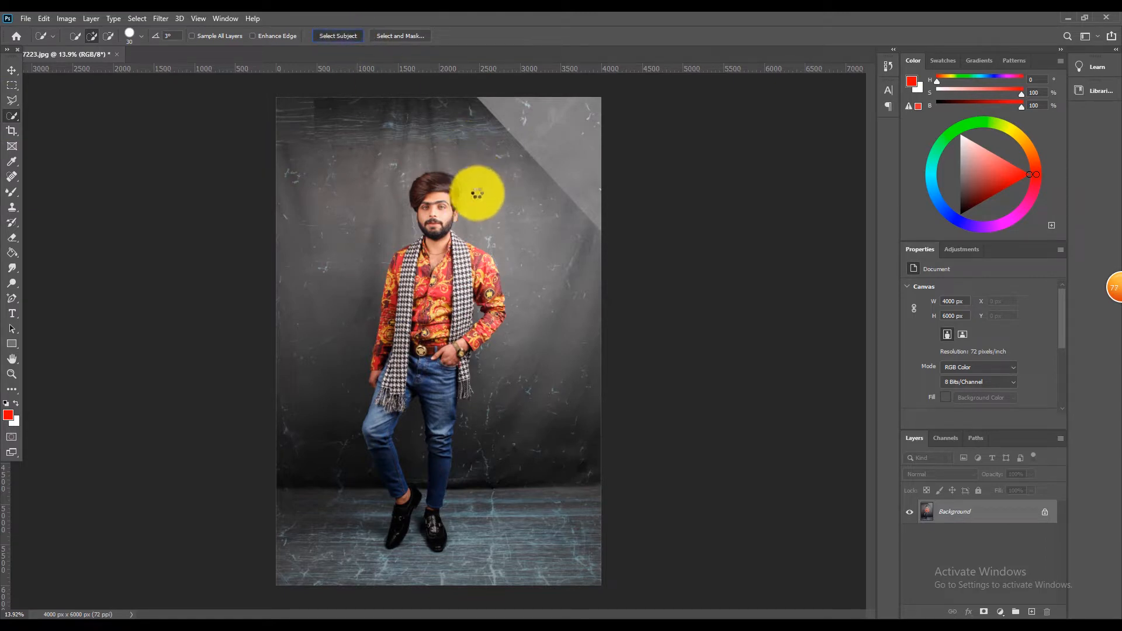
scroll(465, 187, up, 6)
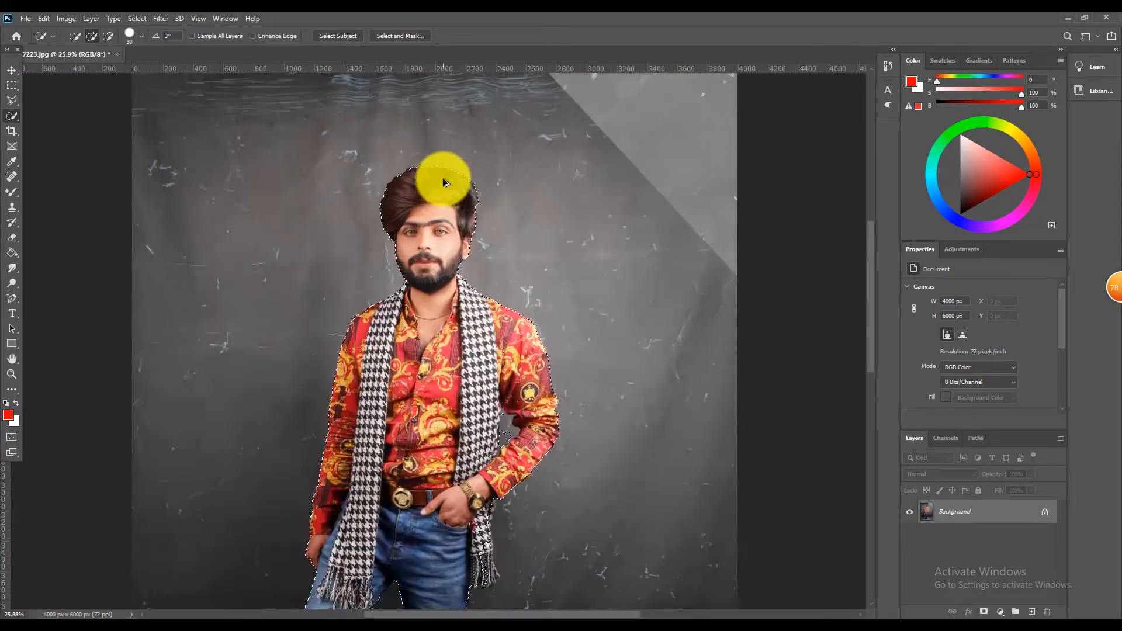
scroll(480, 212, down, 6)
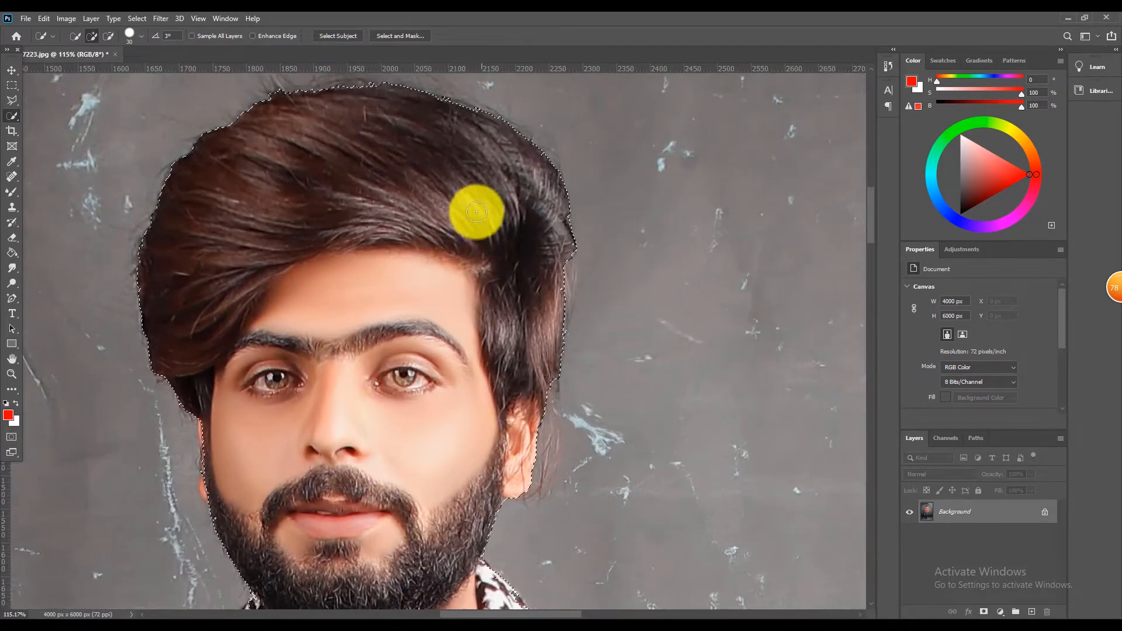
scroll(475, 359, up, 3)
scroll(474, 345, up, 2)
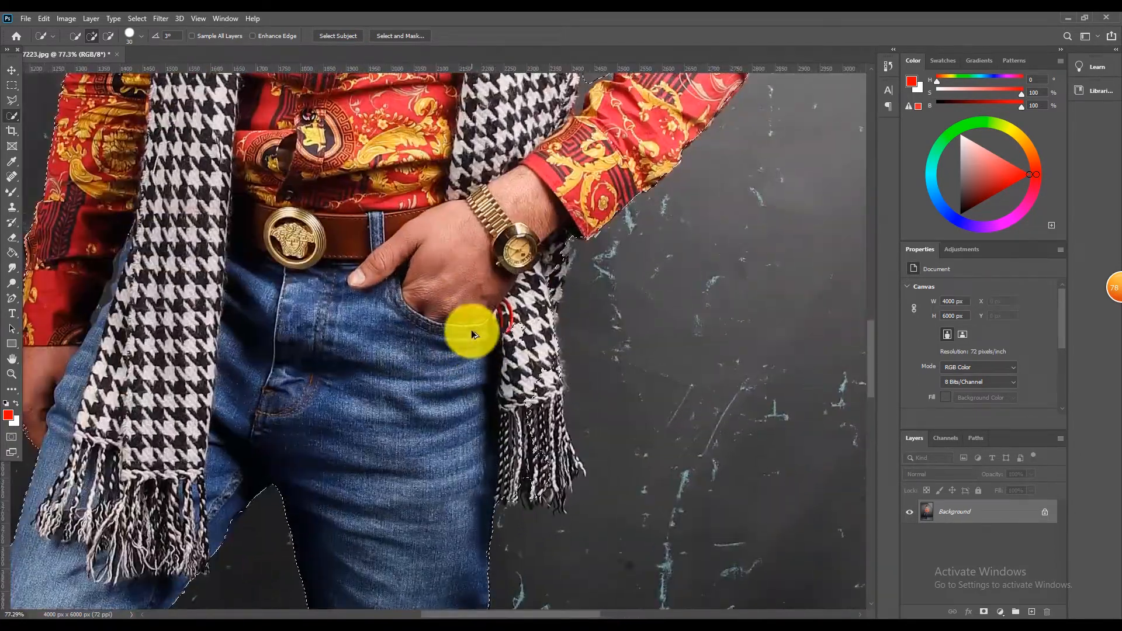
scroll(471, 324, down, 4)
scroll(401, 353, up, 5)
scroll(354, 310, up, 5)
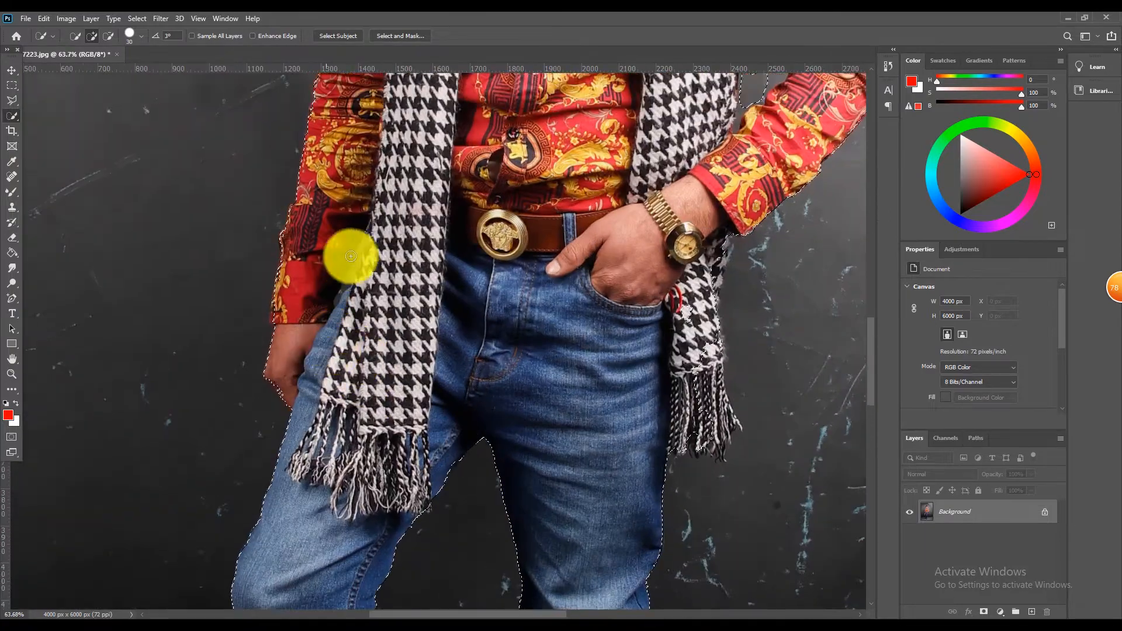
scroll(337, 217, down, 5)
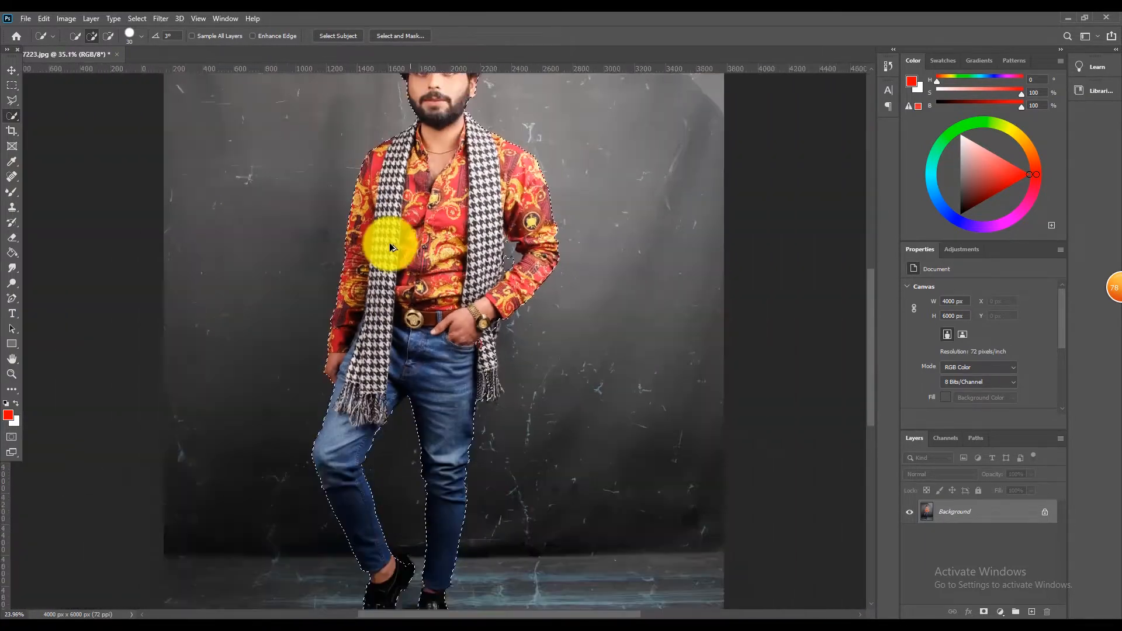
Subtract the sliver of backdrop beside the hair above the visible ear from the selection with the Polygonal Lasso
click(12, 100)
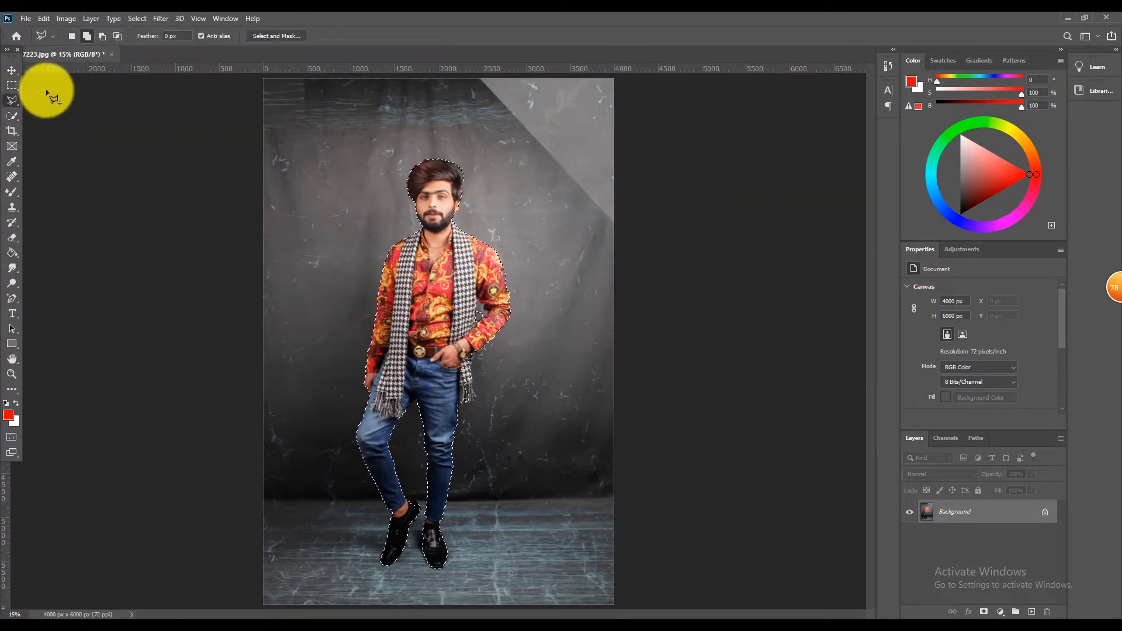
click(102, 36)
scroll(419, 146, up, 8)
scroll(260, 258, up, 4)
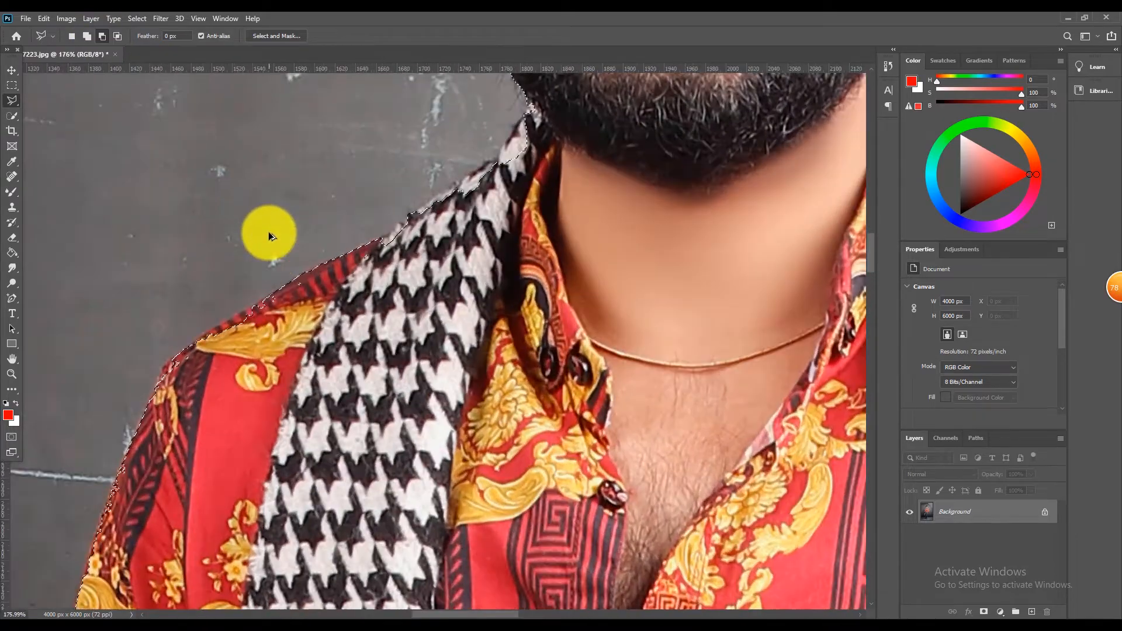
scroll(374, 236, down, 4)
click(577, 181)
click(657, 186)
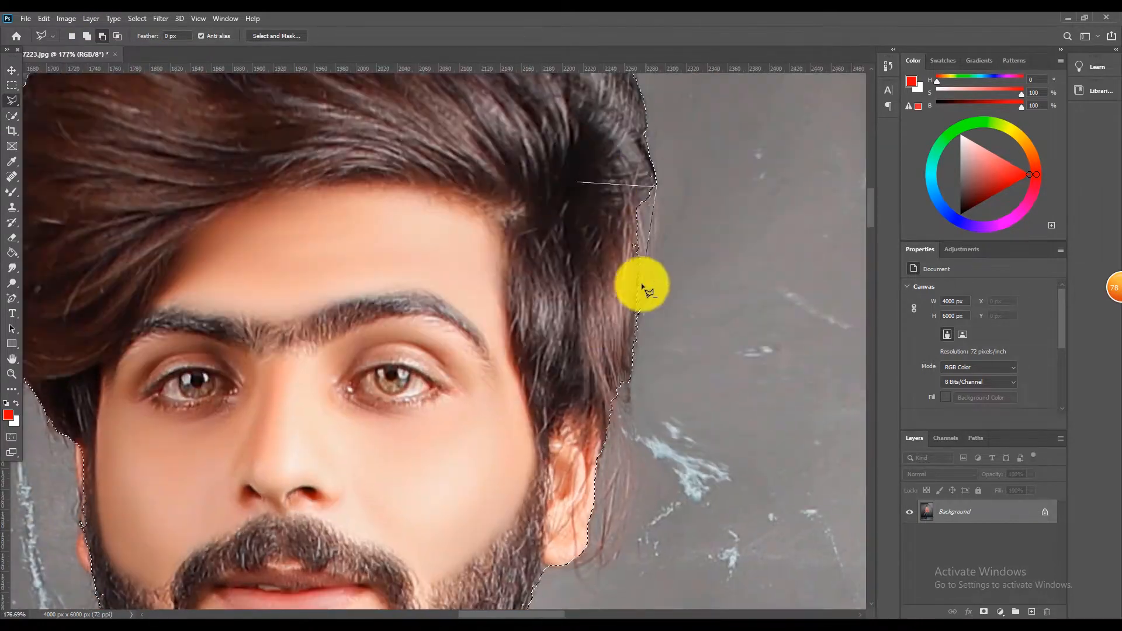
Add the missed scarf edge between the beard and the bent arm's shoulder to the selection
click(87, 35)
scroll(559, 426, down, 3)
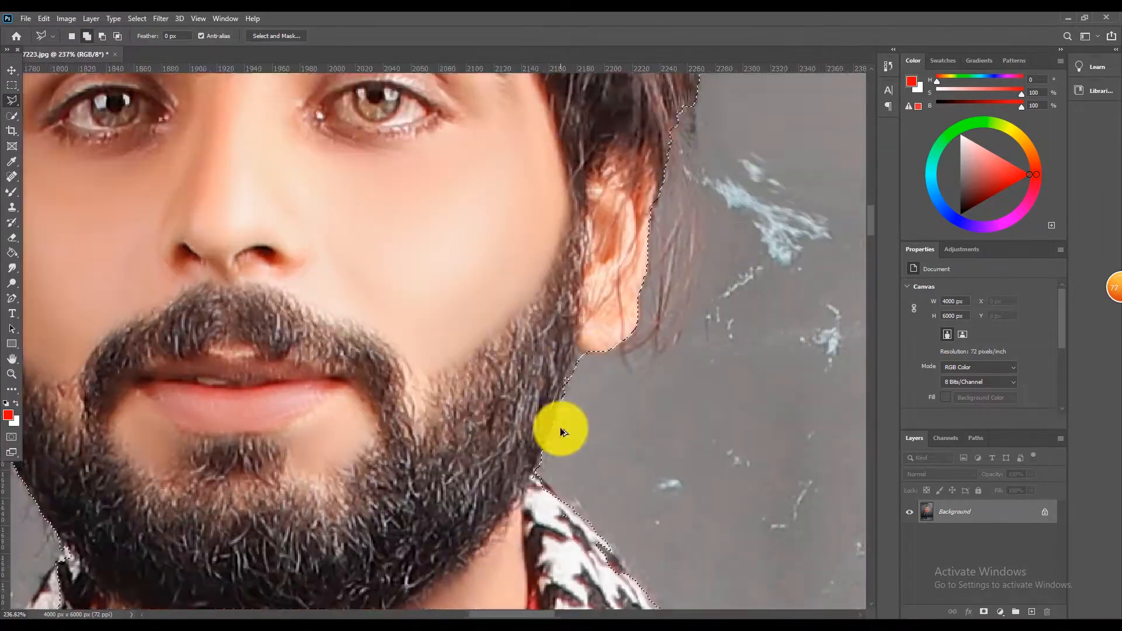
scroll(456, 348, up, 3)
click(485, 287)
click(309, 401)
click(266, 502)
click(363, 500)
click(653, 381)
double_click(510, 356)
scroll(510, 356, down, 6)
scroll(436, 304, up, 5)
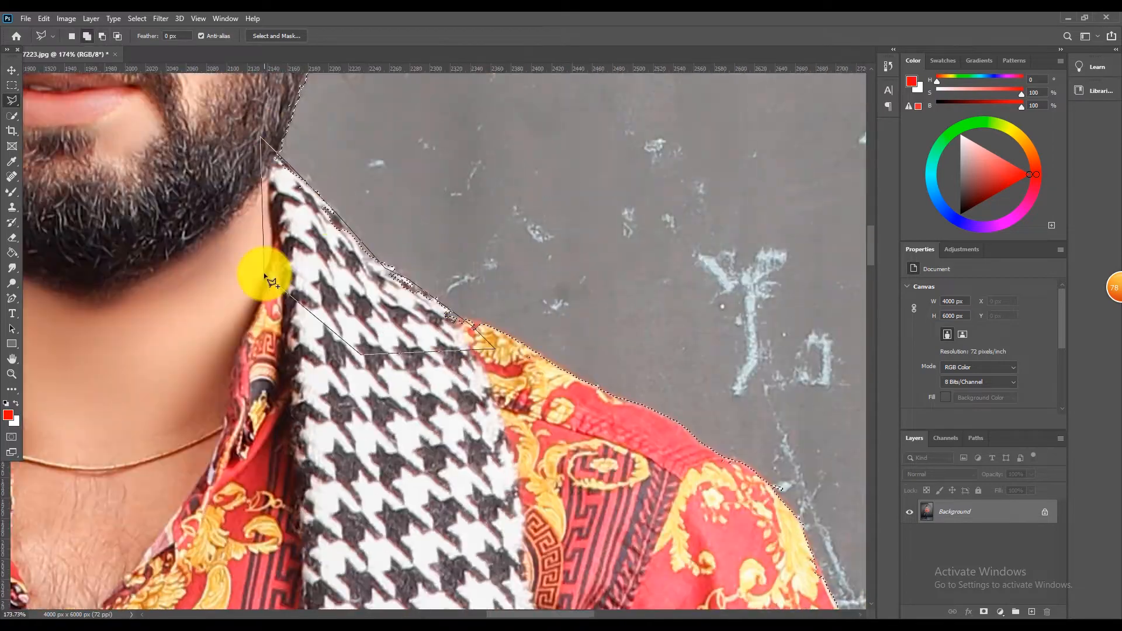
Add the missed shirt edge along the upper sleeve of the bent arm to the selection
scroll(260, 273, down, 3)
scroll(396, 230, up, 3)
scroll(606, 350, up, 4)
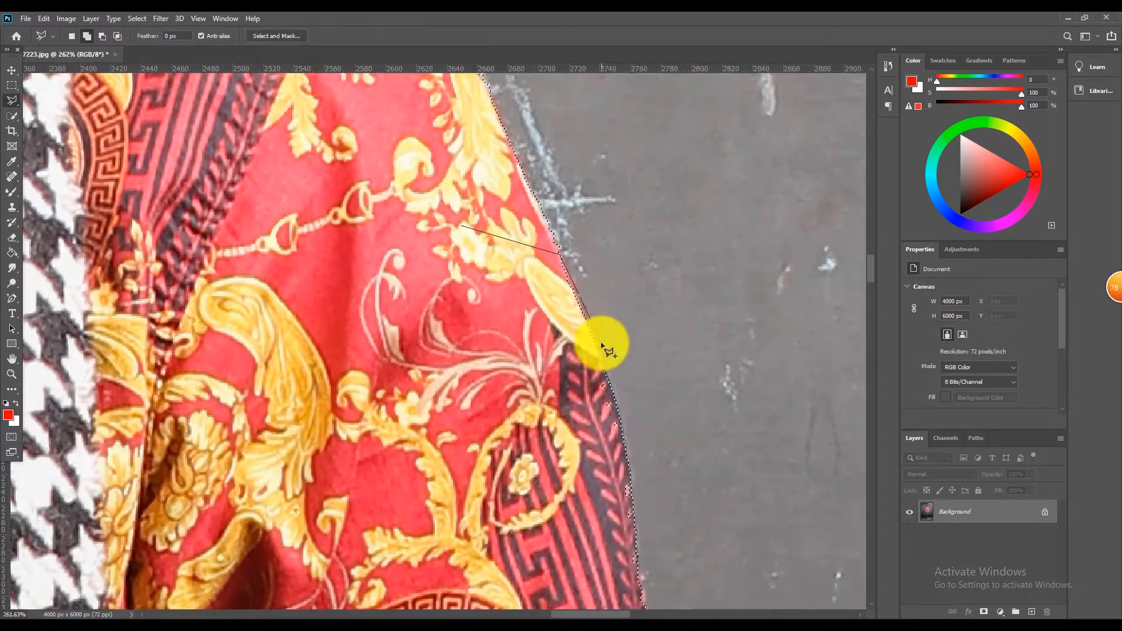
Subtract the backdrop gap between the scarf and the bent arm from the selection
scroll(446, 421, down, 9)
scroll(621, 345, down, 4)
alt+click(499, 122)
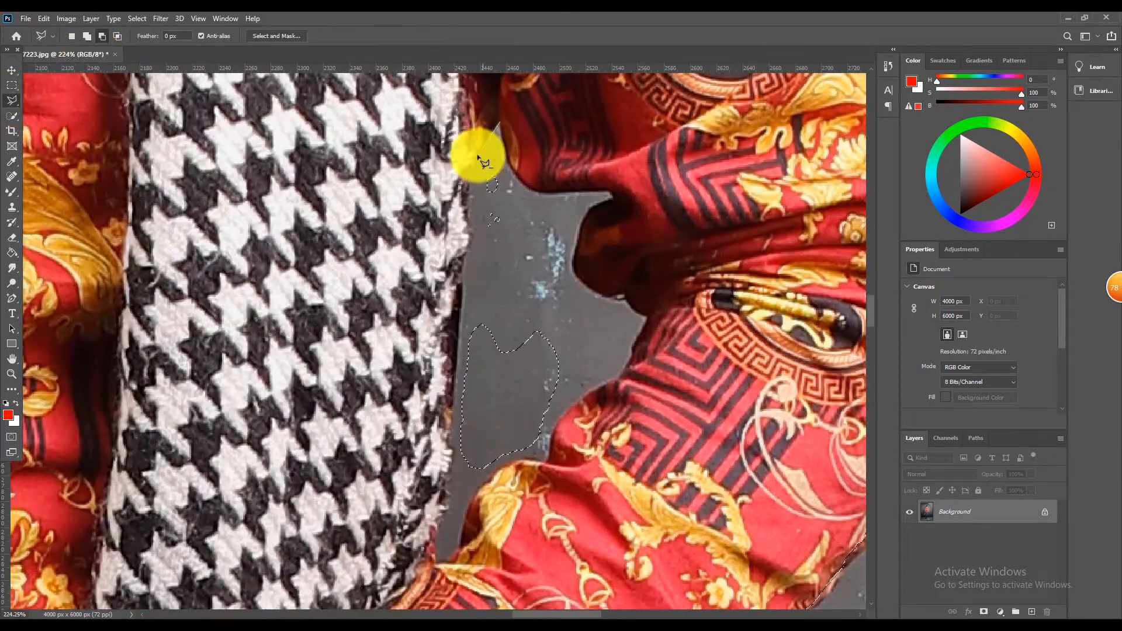
click(579, 399)
click(604, 299)
click(500, 122)
Add the missed scarf edge below the bent arm's cuff to the selection
scroll(198, 82, down, 3)
scroll(501, 293, down, 5)
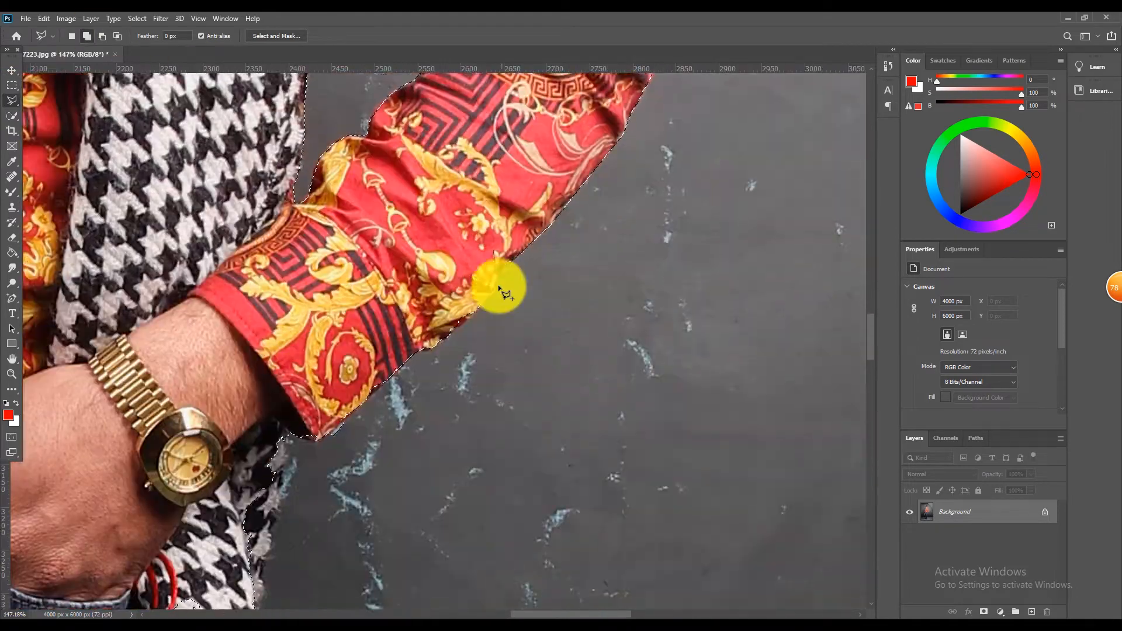
click(281, 260)
click(283, 322)
click(270, 386)
click(192, 352)
click(282, 260)
Refine the selection along the shoulder and outer sleeve of the hanging arm with the Polygonal Lasso
scroll(271, 462, down, 5)
scroll(271, 468, down, 6)
click(394, 395)
scroll(325, 175, up, 5)
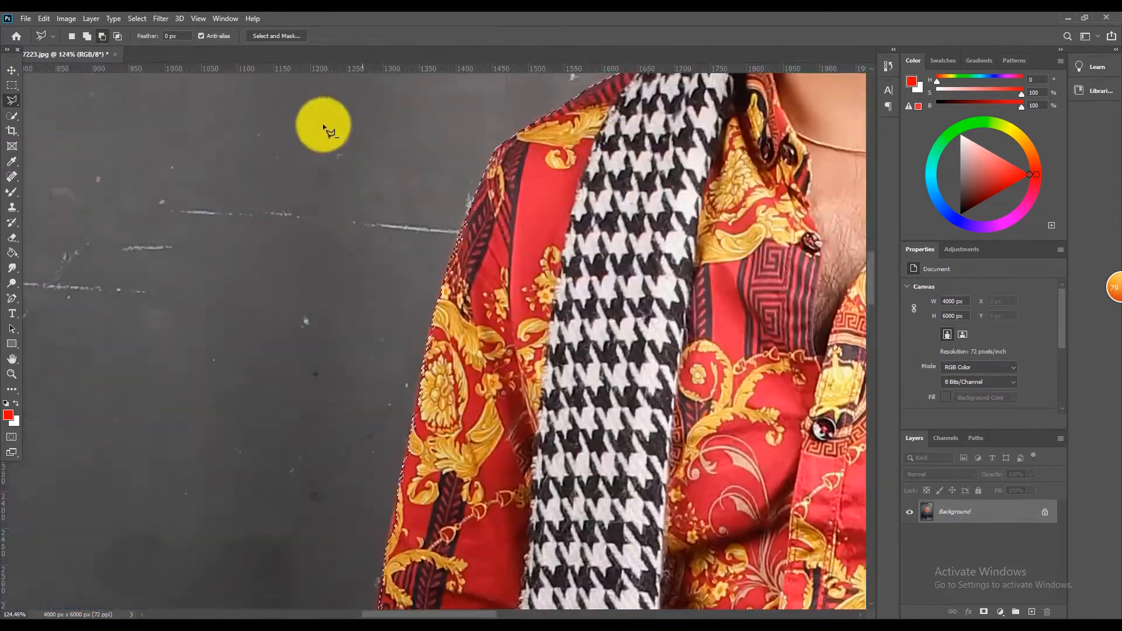
scroll(327, 129, down, 3)
click(534, 165)
scroll(430, 396, down, 3)
scroll(456, 350, down, 6)
scroll(456, 351, up, 3)
Subtract the narrow backdrop gap between the hanging arm's sleeve and the jeans beside the scarf from the selection
alt+click(447, 331)
click(381, 504)
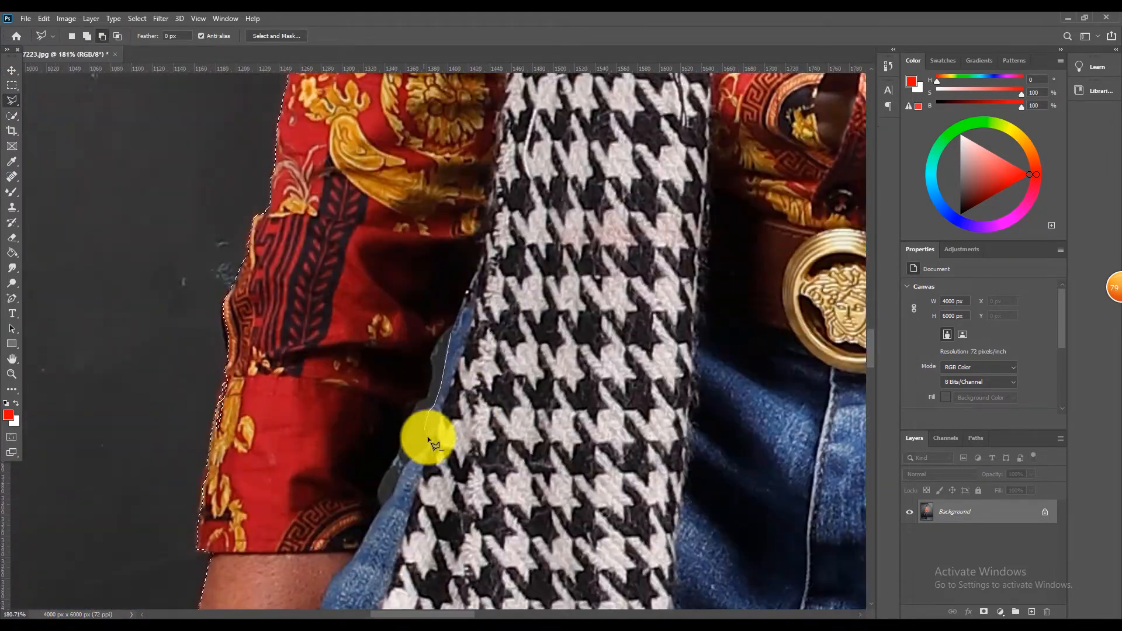
click(425, 430)
click(428, 412)
click(442, 380)
click(449, 332)
Add the missed black heel area of the bent leg's shoe to the selection
scroll(374, 350, down, 5)
click(316, 307)
scroll(324, 345, down, 8)
click(323, 344)
scroll(374, 374, down, 6)
click(503, 494)
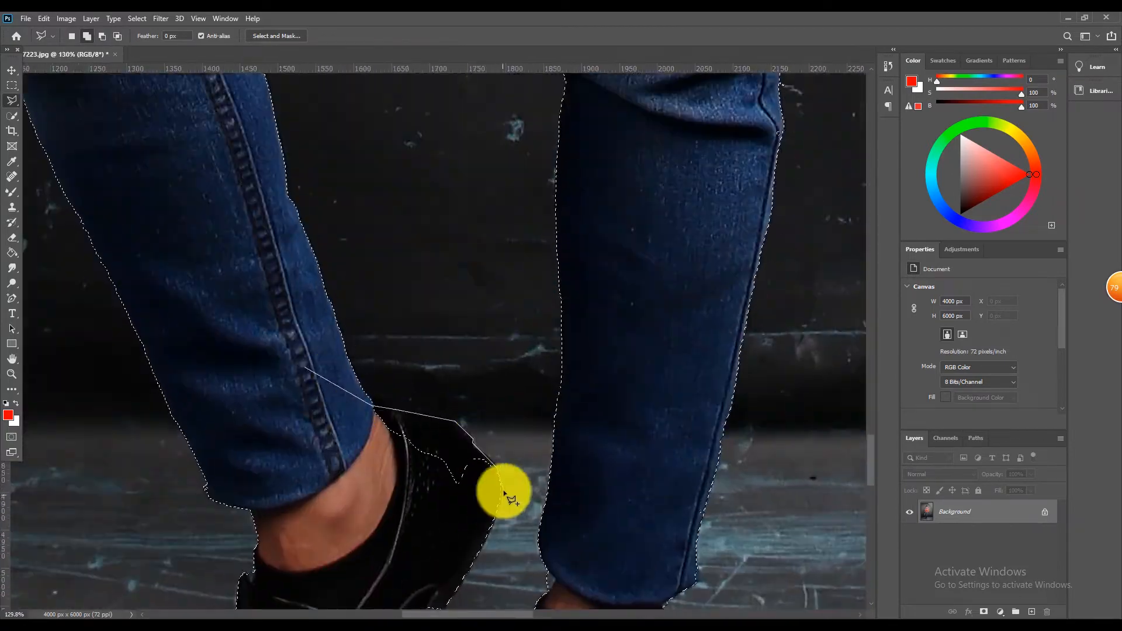
Subtract the excess backdrop along the outer edge of the straight leg's creased jeans from the selection
scroll(641, 183, up, 5)
scroll(641, 183, up, 6)
click(103, 36)
scroll(602, 386, down, 6)
scroll(561, 389, up, 4)
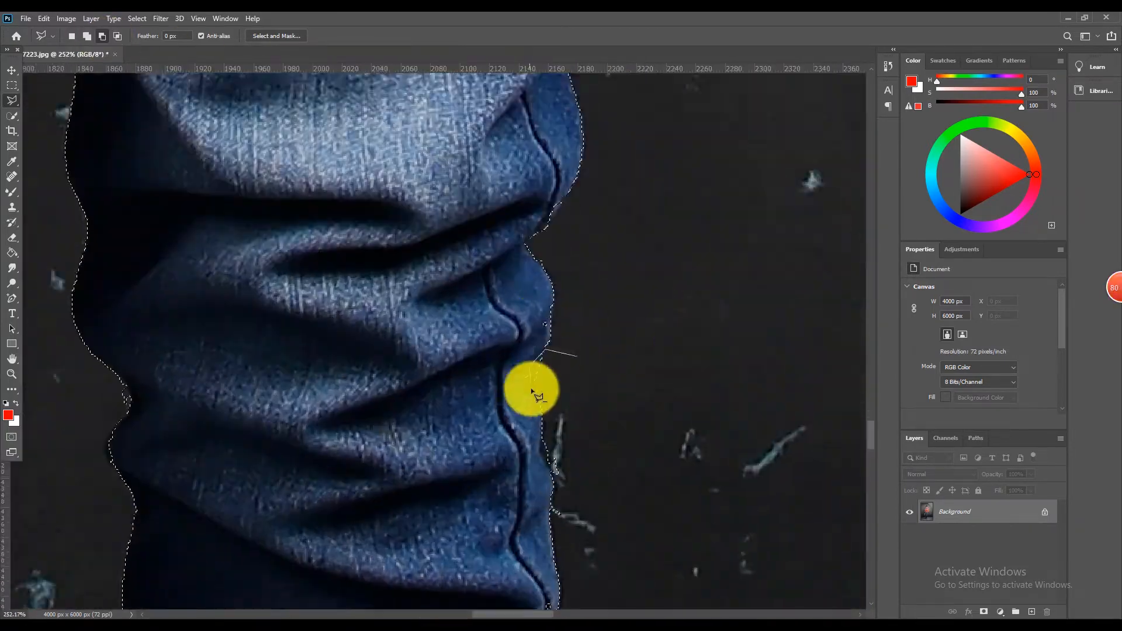
scroll(532, 386, down, 2)
click(565, 310)
click(527, 348)
click(523, 358)
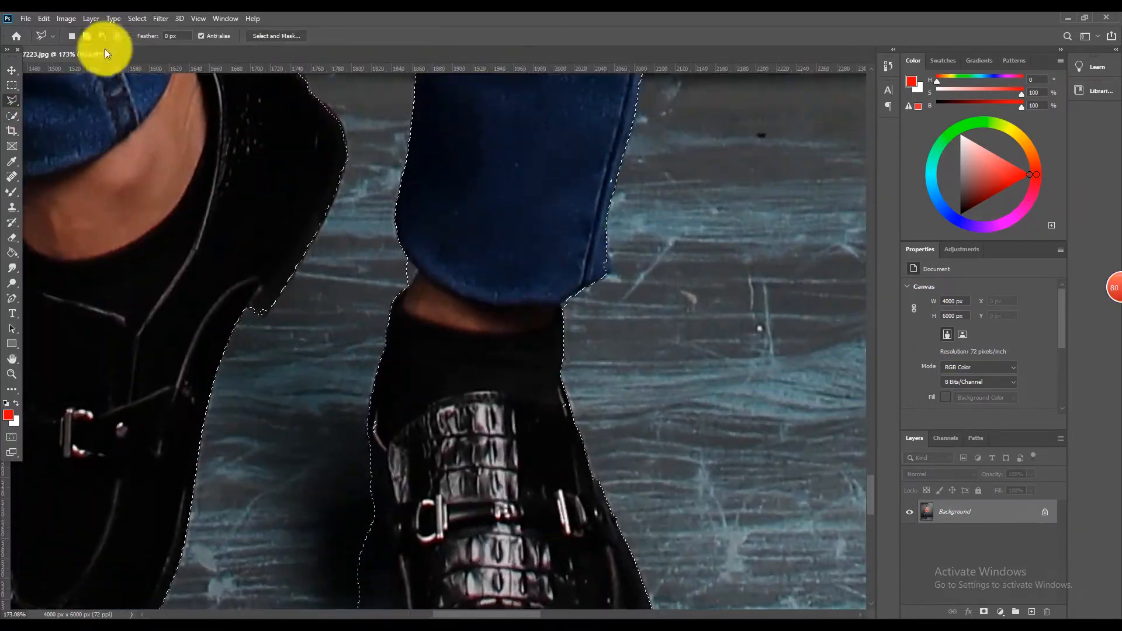
Subtract the excess floor along the inner toe edge of the straight leg's shoe from the selection
scroll(414, 183, down, 2)
scroll(414, 457, down, 4)
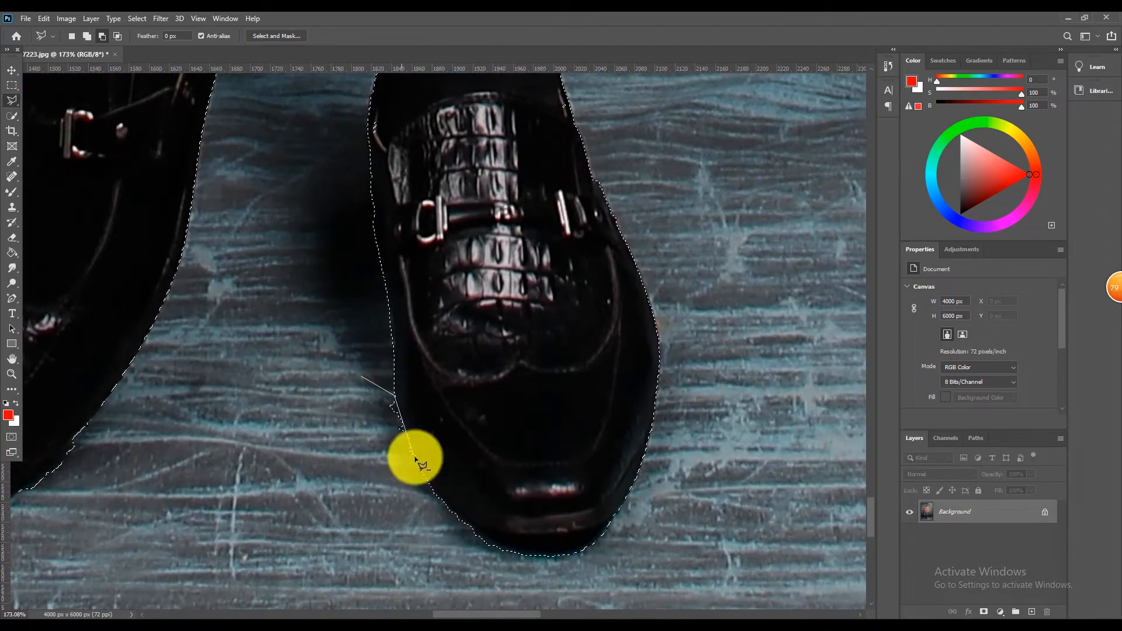
scroll(566, 241, up, 3)
scroll(567, 240, left, 5)
scroll(193, 283, down, 2)
scroll(296, 351, up, 5)
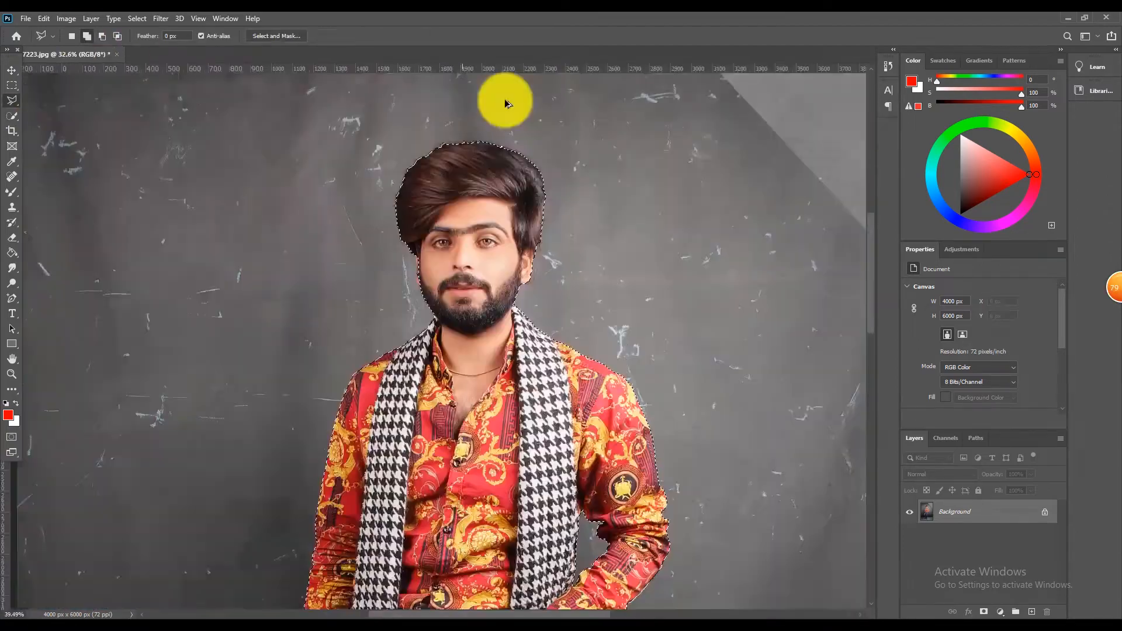
Feather the selection of the man with a radius of 5 pixels
scroll(432, 315, up, 12)
scroll(486, 292, down, 18)
click(12, 116)
scroll(465, 144, up, 2)
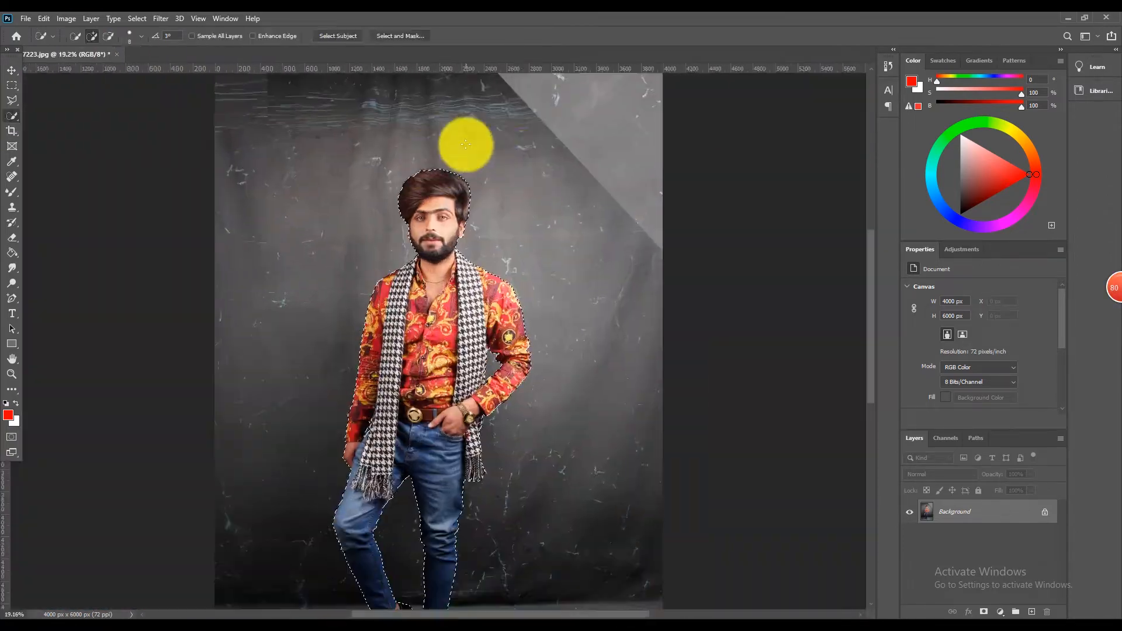
scroll(440, 150, up, 3)
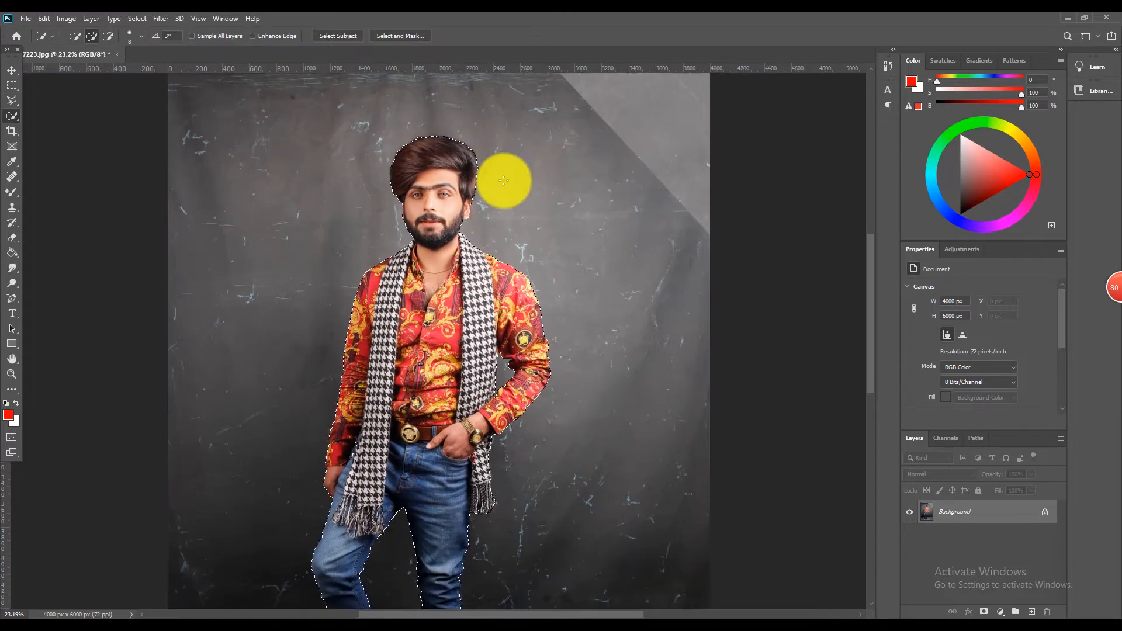
scroll(504, 180, up, 5)
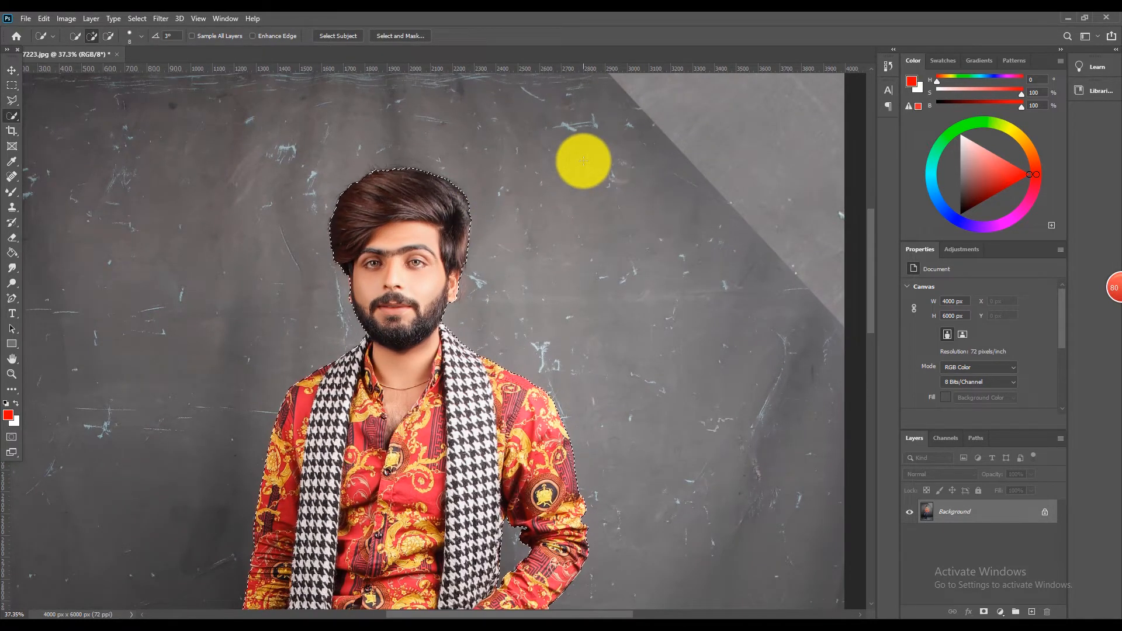
scroll(582, 163, down, 3)
right_click(584, 169)
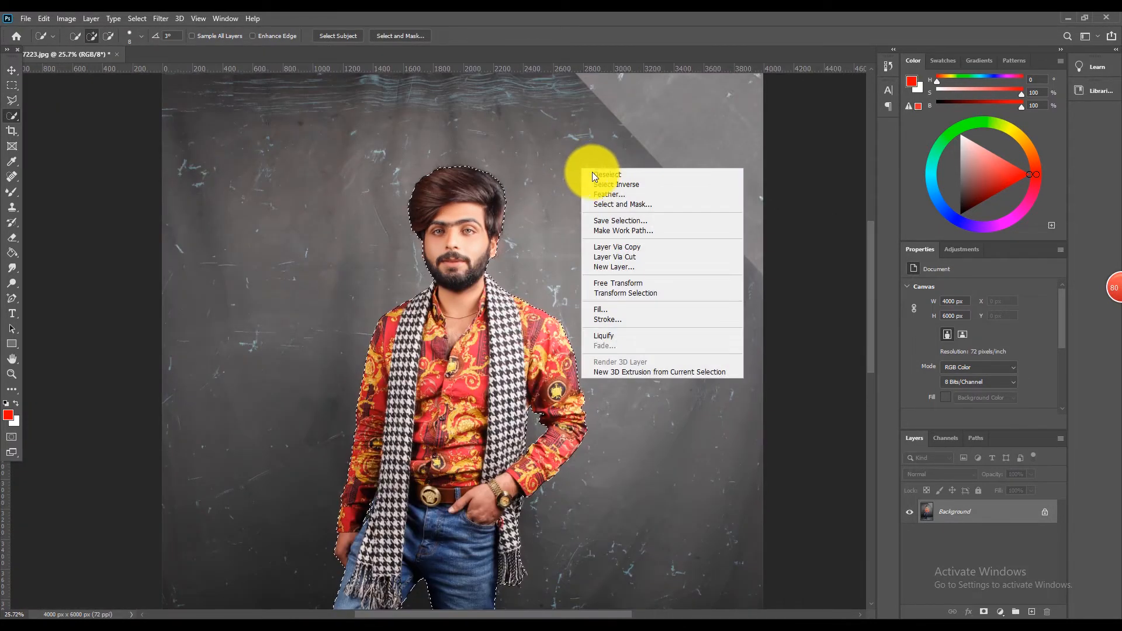
click(620, 194)
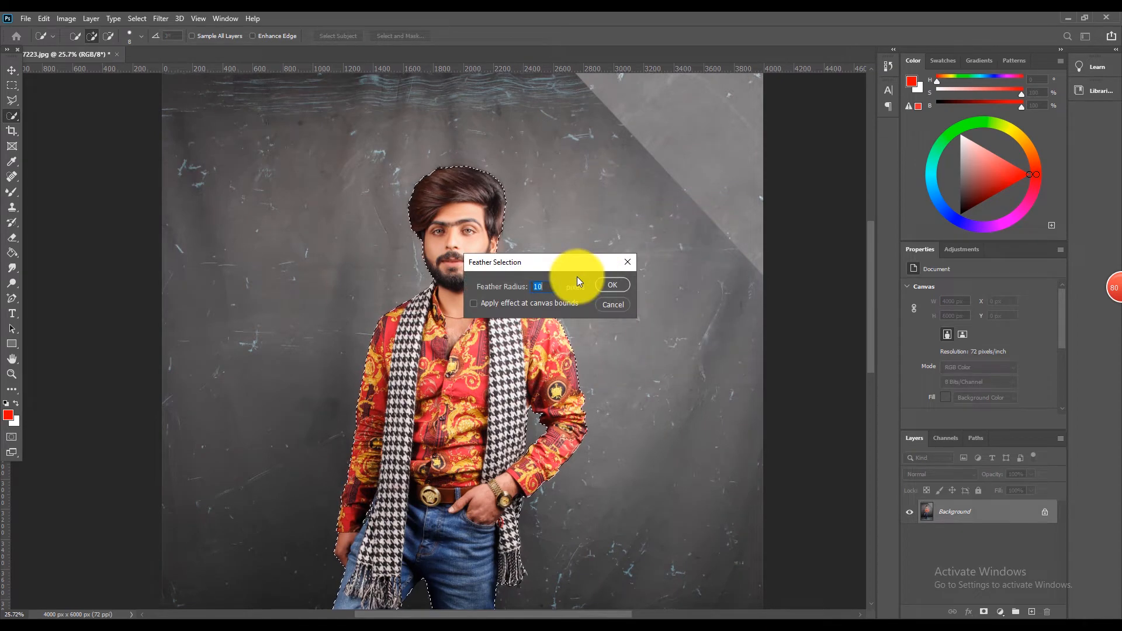
text(5)
click(612, 285)
Refine the selection edge along the man's hair, around both sides and the crown, with the Refine Edge brush in Select and Mask
scroll(539, 228, up, 4)
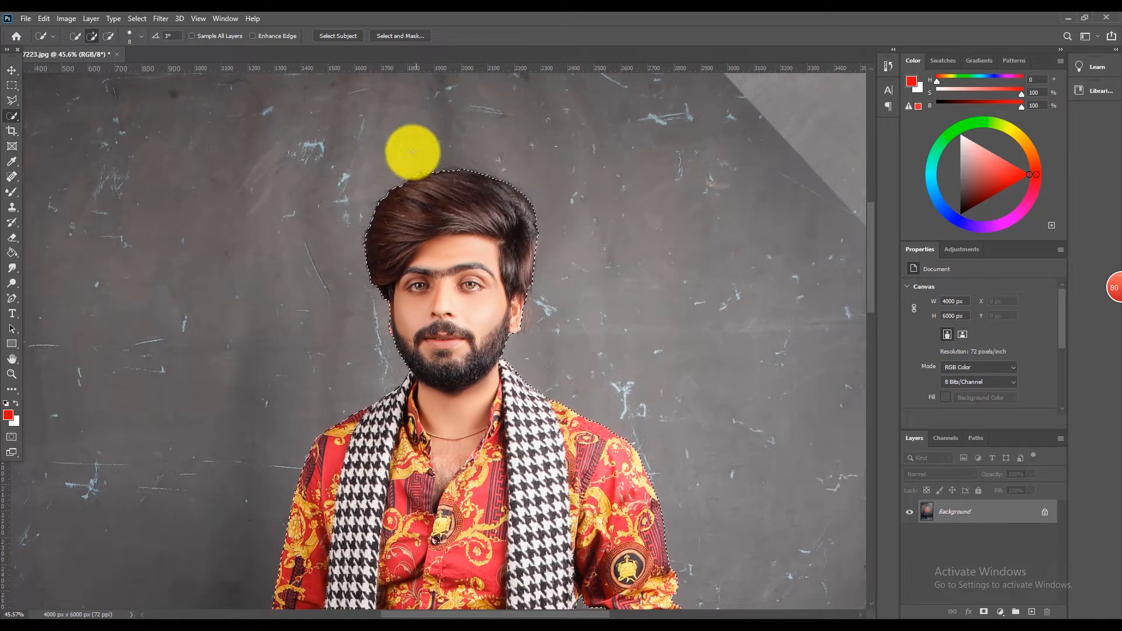
scroll(430, 169, up, 4)
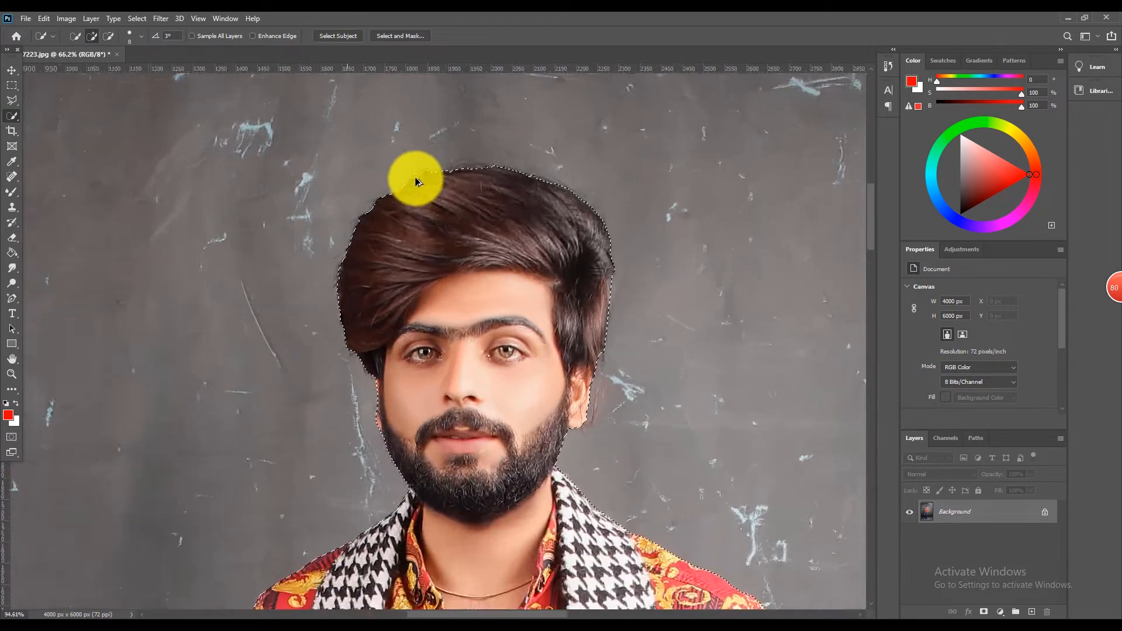
scroll(440, 194, down, 4)
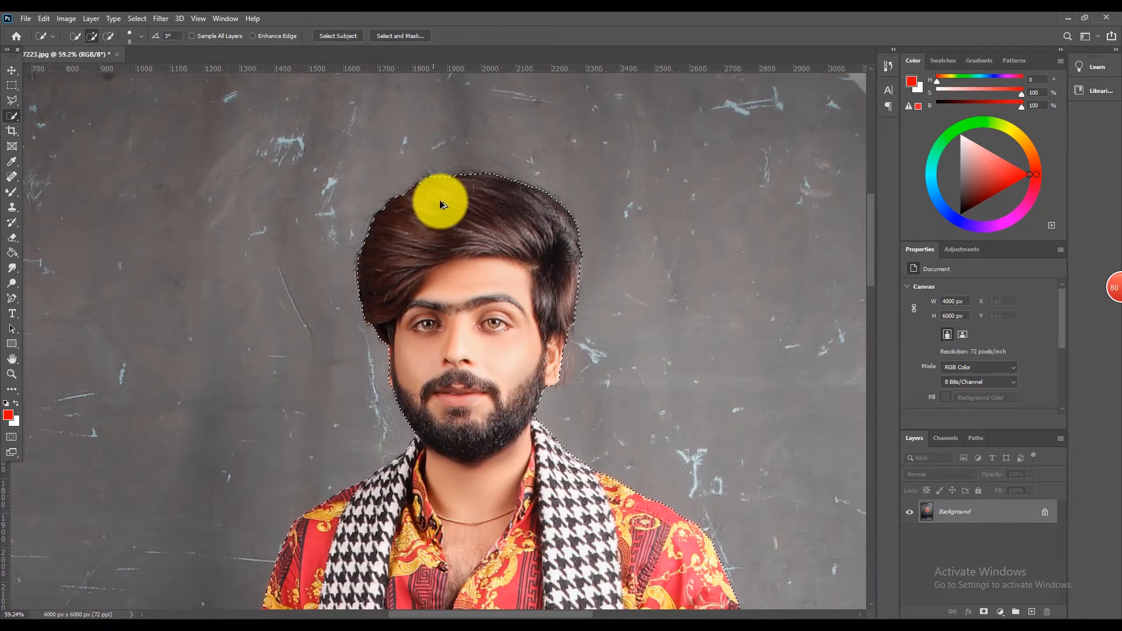
scroll(485, 187, up, 3)
right_click(727, 191)
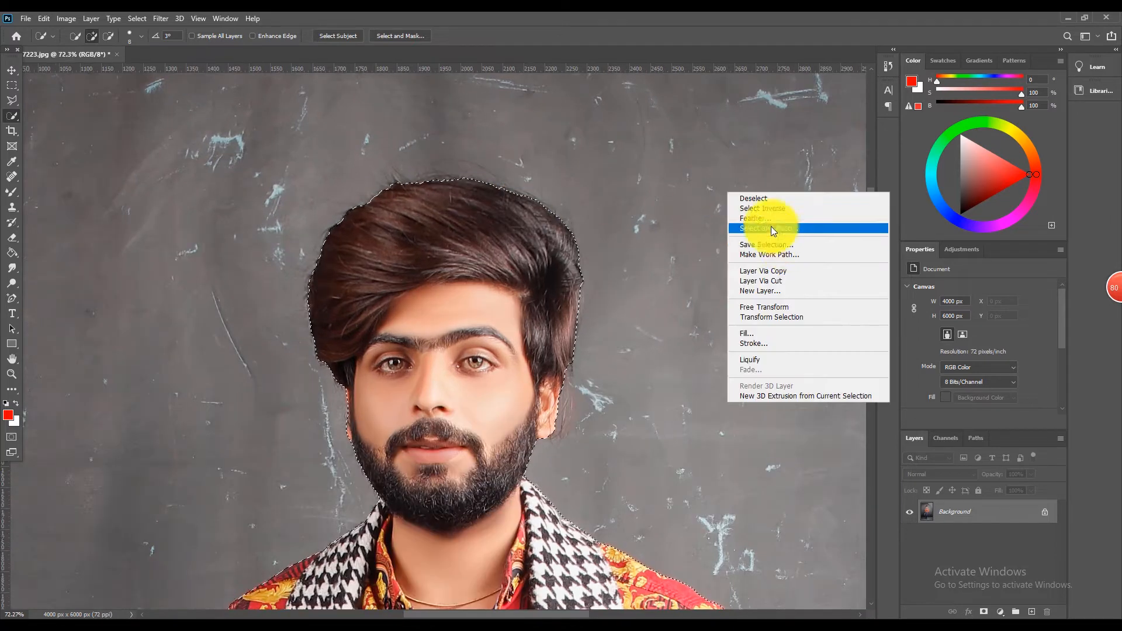
click(783, 228)
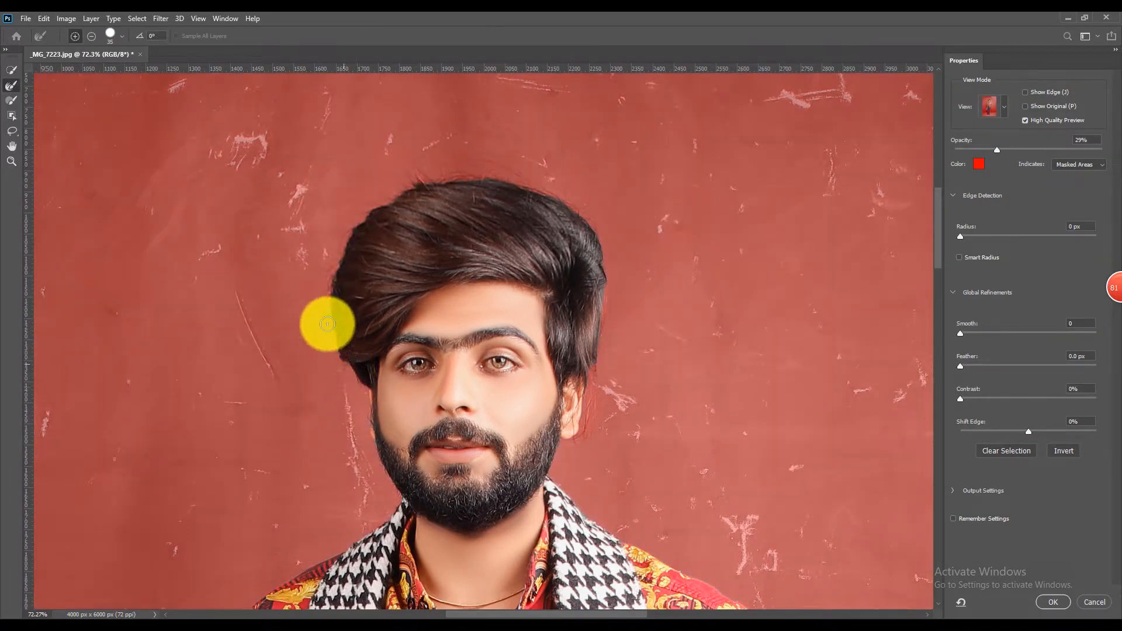
mouse_move(334, 260)
mouse_down()
mouse_move(388, 198)
mouse_move(455, 177)
mouse_move(554, 187)
mouse_move(510, 182)
mouse_move(512, 172)
mouse_move(538, 205)
mouse_move(580, 225)
mouse_move(615, 311)
mouse_up()
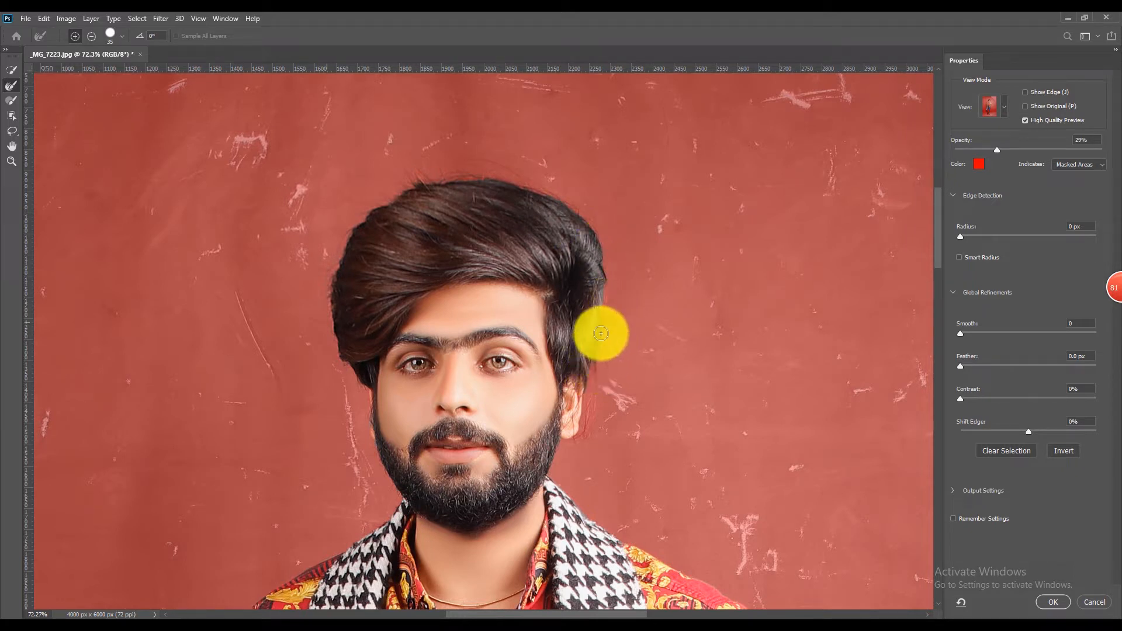
mouse_move(604, 332)
mouse_down()
mouse_move(602, 284)
mouse_move(605, 303)
mouse_move(623, 279)
mouse_move(603, 290)
mouse_move(594, 222)
mouse_move(486, 178)
mouse_move(413, 180)
mouse_move(365, 208)
mouse_move(333, 244)
mouse_move(332, 265)
mouse_move(346, 229)
mouse_move(389, 197)
mouse_move(614, 233)
mouse_move(611, 254)
mouse_move(585, 206)
mouse_up()
Refine the selection edge around the beard and neck with a smaller Refine Edge brush, and apply the refinement
key(bracketleft)
key(bracketleft)
key(bracketleft)
key(bracketleft)
key(bracketleft)
mouse_move(560, 453)
mouse_down()
mouse_move(379, 497)
mouse_move(478, 471)
mouse_up()
click(1048, 590)
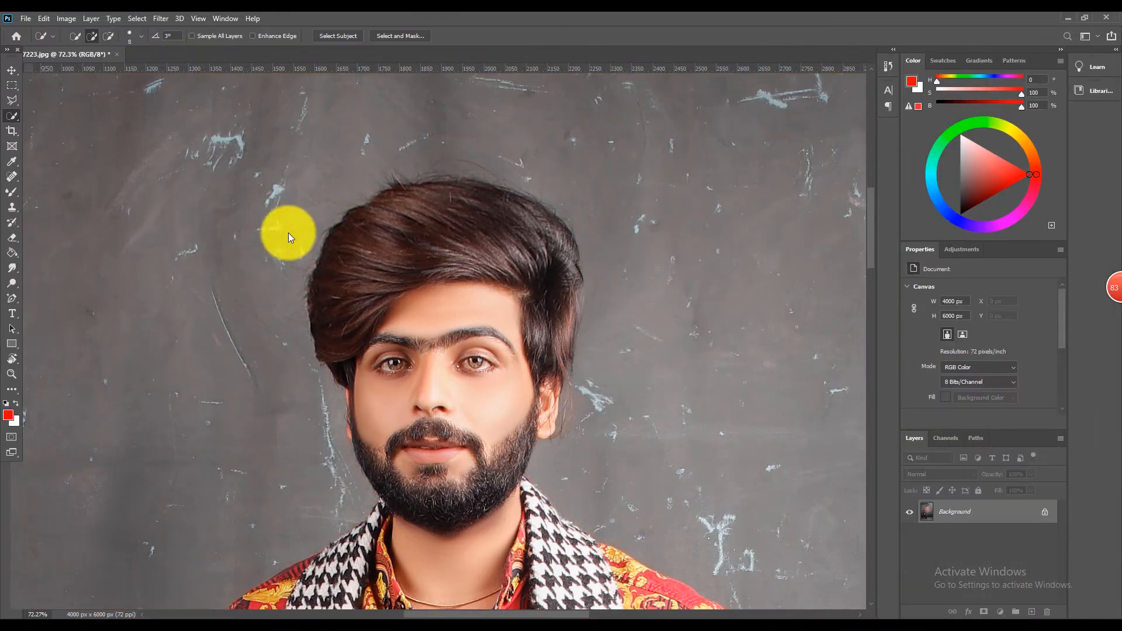
Refine the selection edge around the scarf fringe below the pocketed hand in Select and Mask with a size 40 brush, and apply it
scroll(401, 187, down, 5)
scroll(427, 484, up, 5)
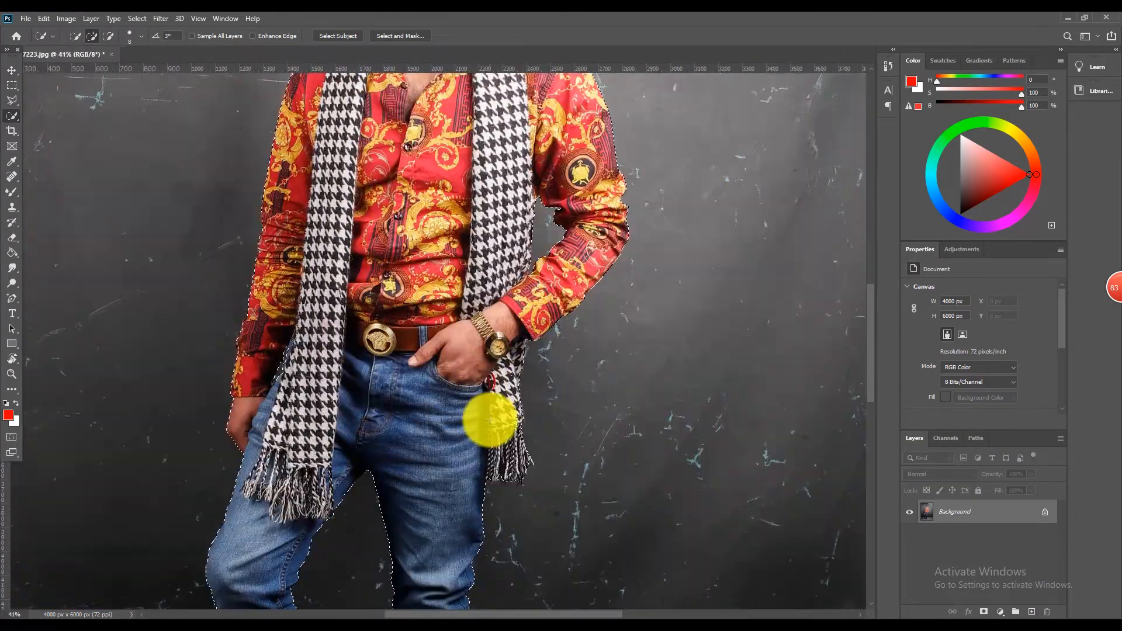
scroll(565, 427, down, 1)
right_click(705, 246)
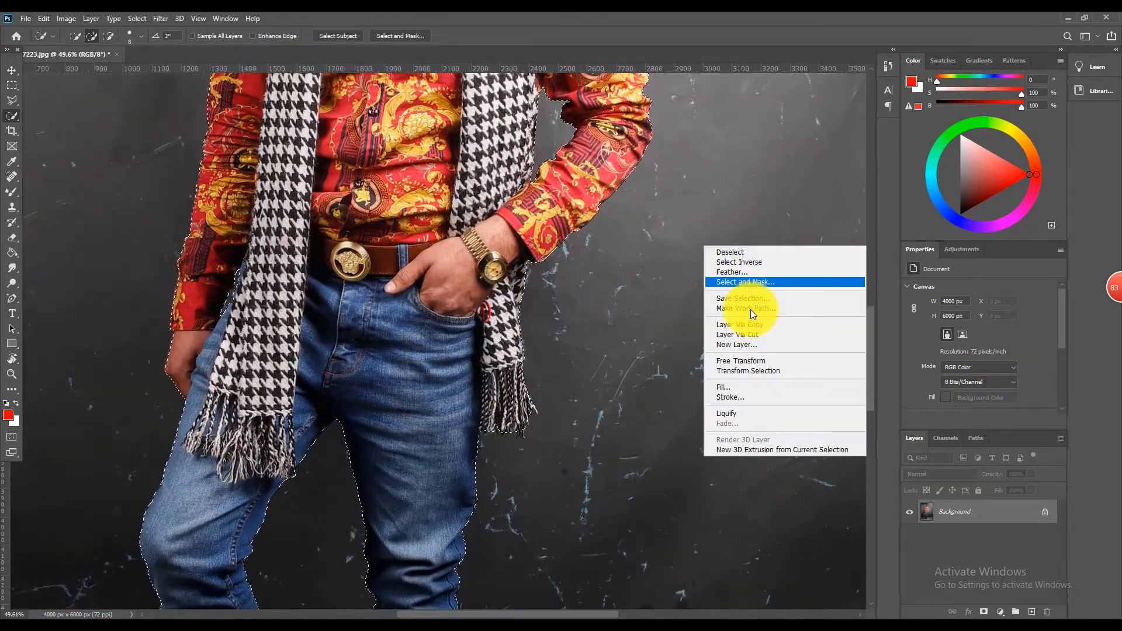
click(733, 281)
scroll(566, 404, up, 5)
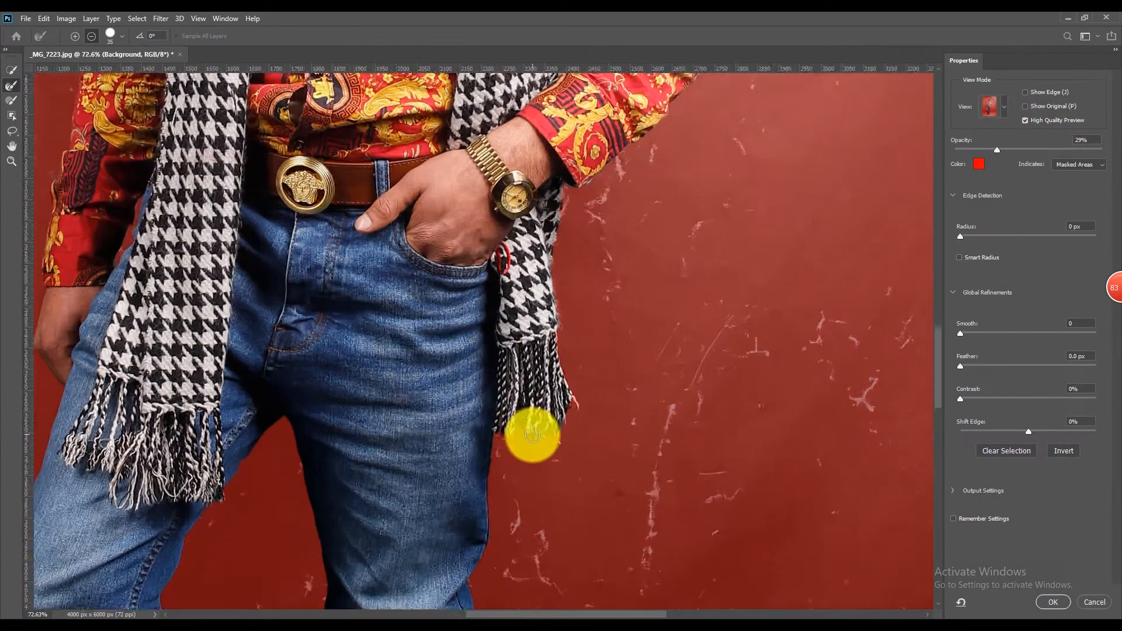
key(bracketright)
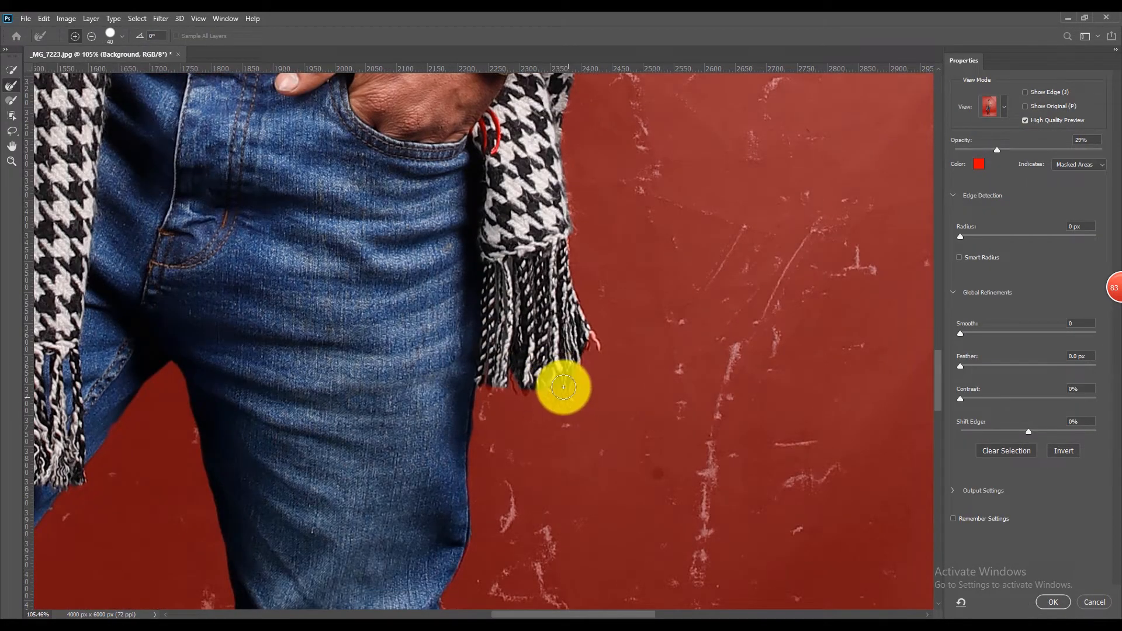
mouse_move(503, 385)
mouse_down()
mouse_move(560, 390)
mouse_move(594, 341)
mouse_up()
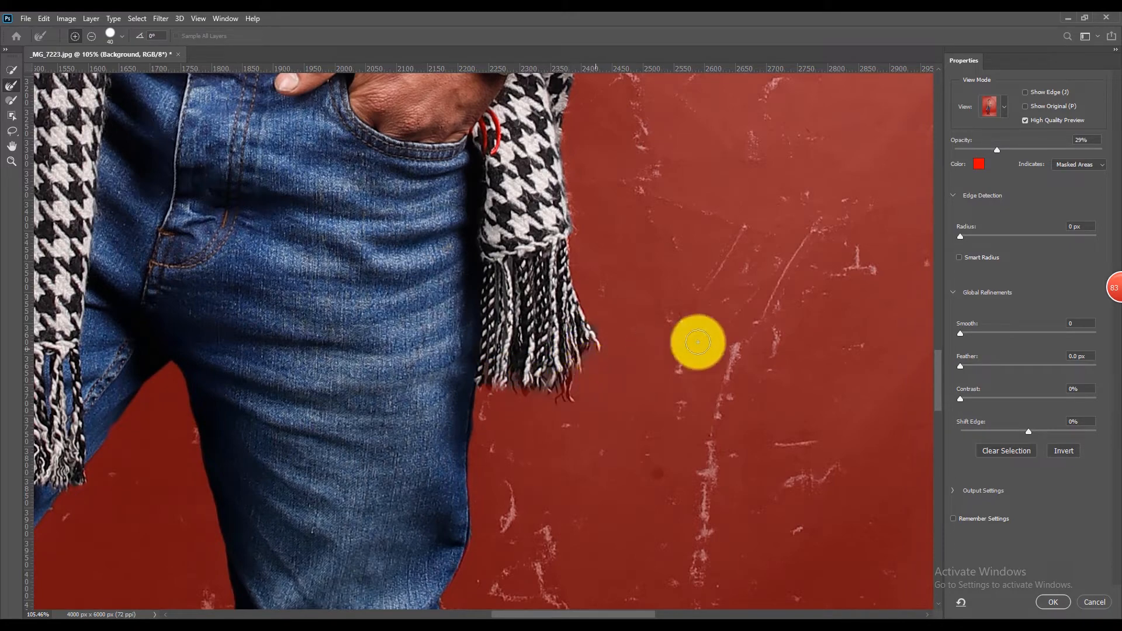
scroll(597, 340, down, 5)
scroll(599, 339, down, 4)
scroll(479, 368, up, 5)
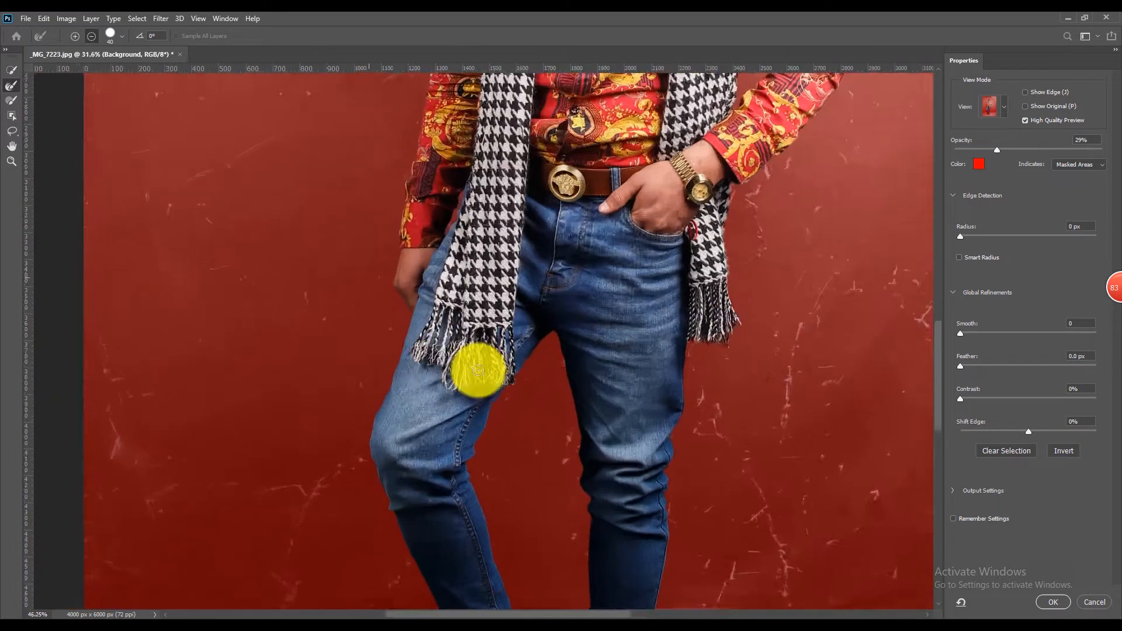
scroll(462, 336, down, 6)
scroll(462, 334, down, 1)
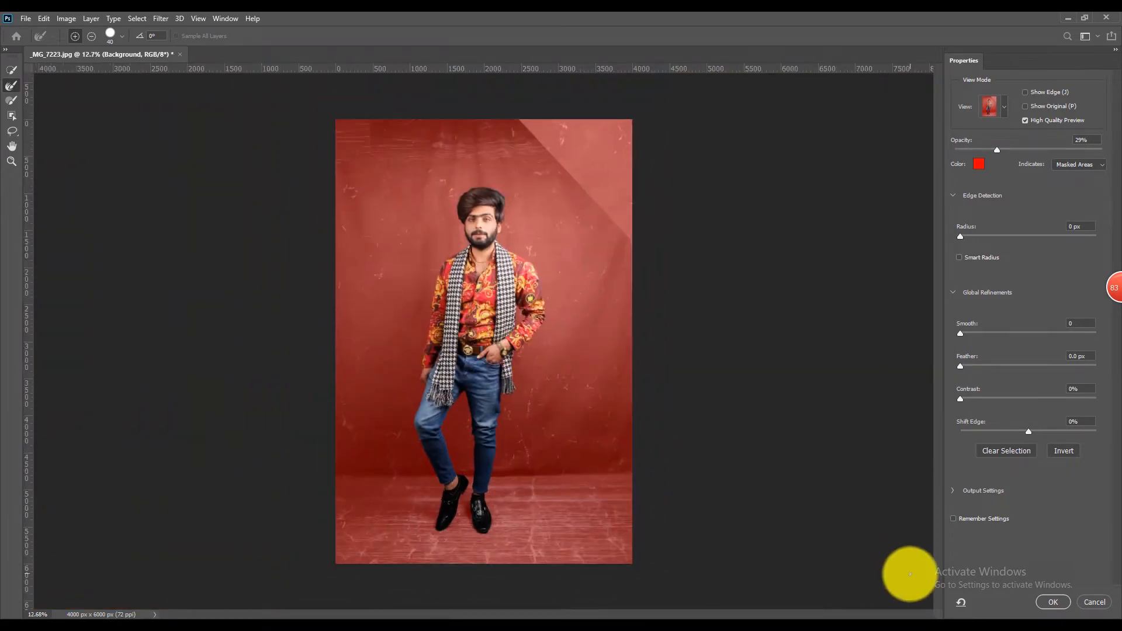
click(1041, 598)
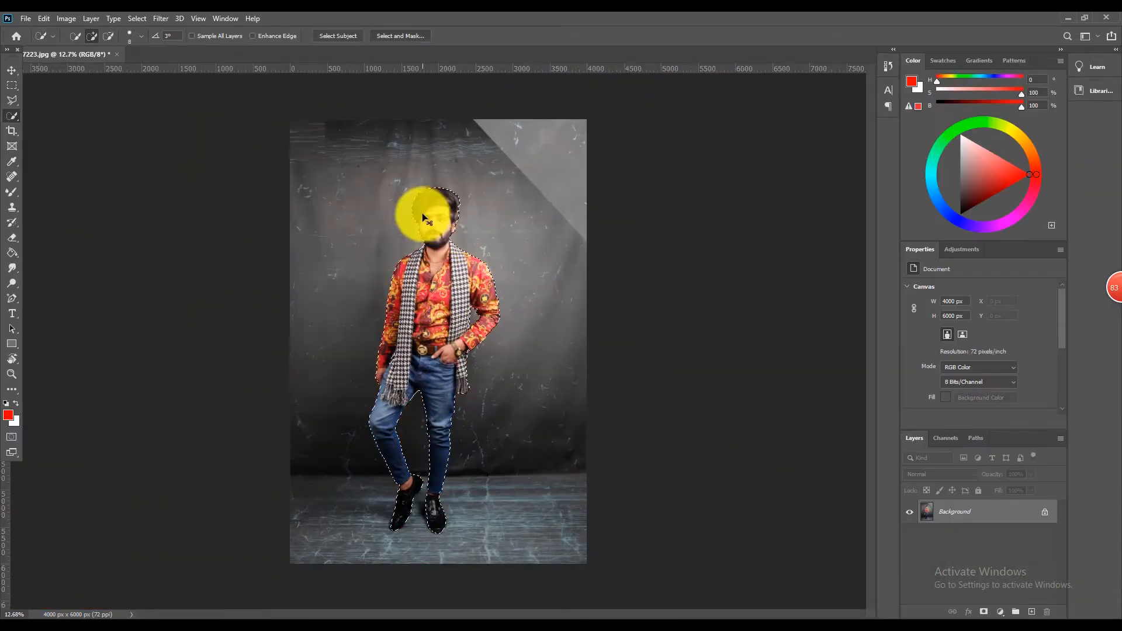
Copy the selected man from the Background onto a new layer
scroll(422, 213, up, 3)
scroll(423, 216, down, 2)
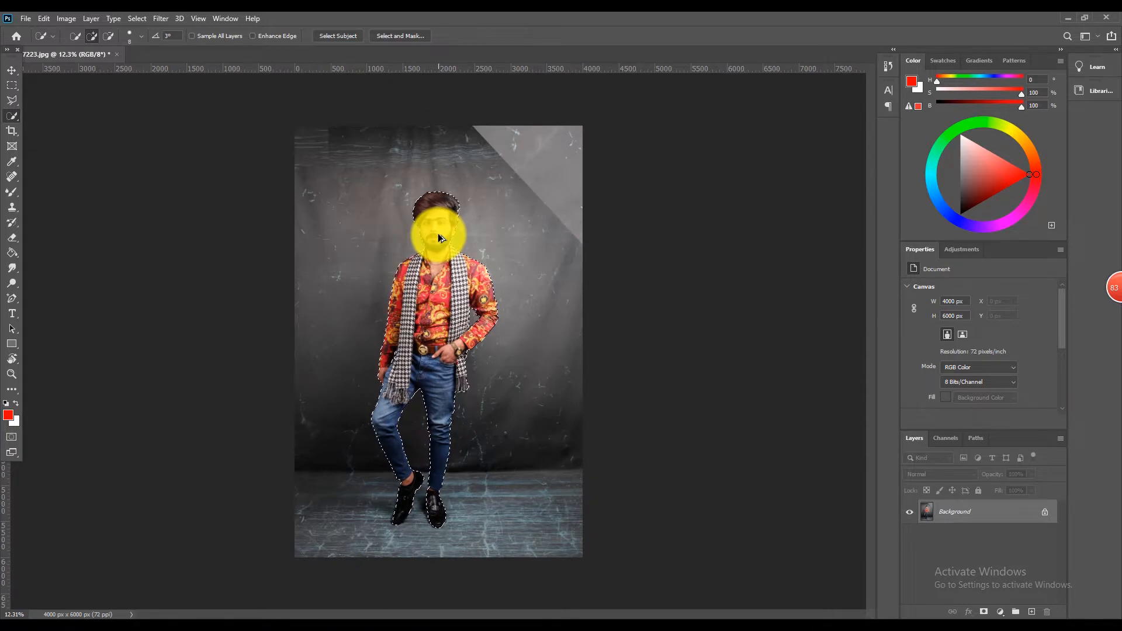
key(ctrl+j)
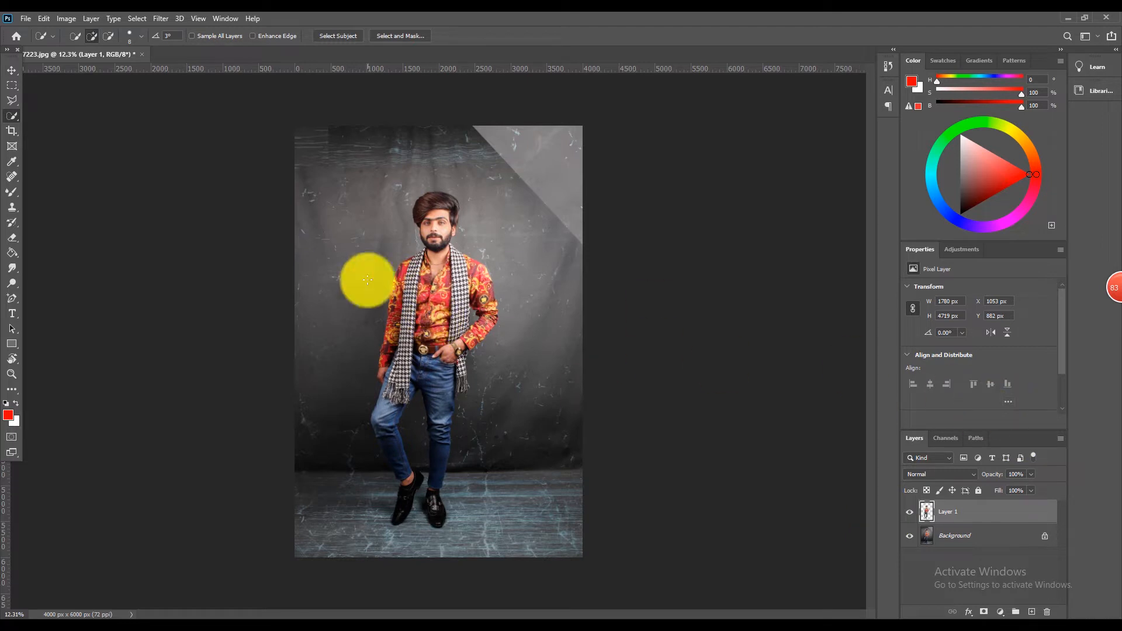
Load the man's outline as a selection, invert it on the Background layer, and copy the backdrop without him onto a new layer
ctrl+click(927, 512)
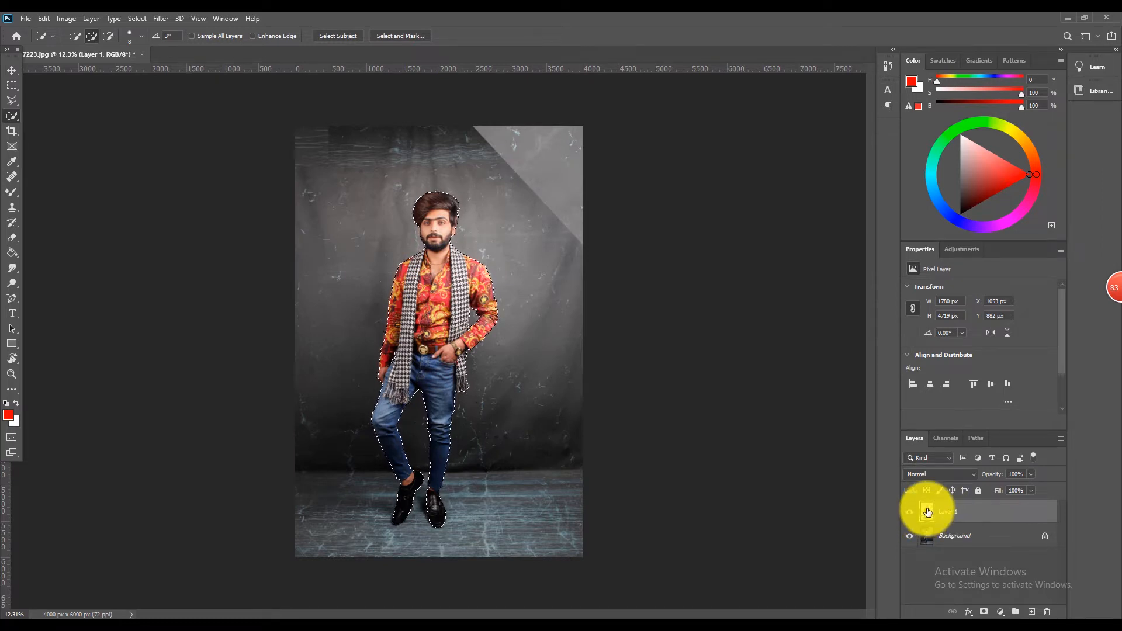
click(935, 535)
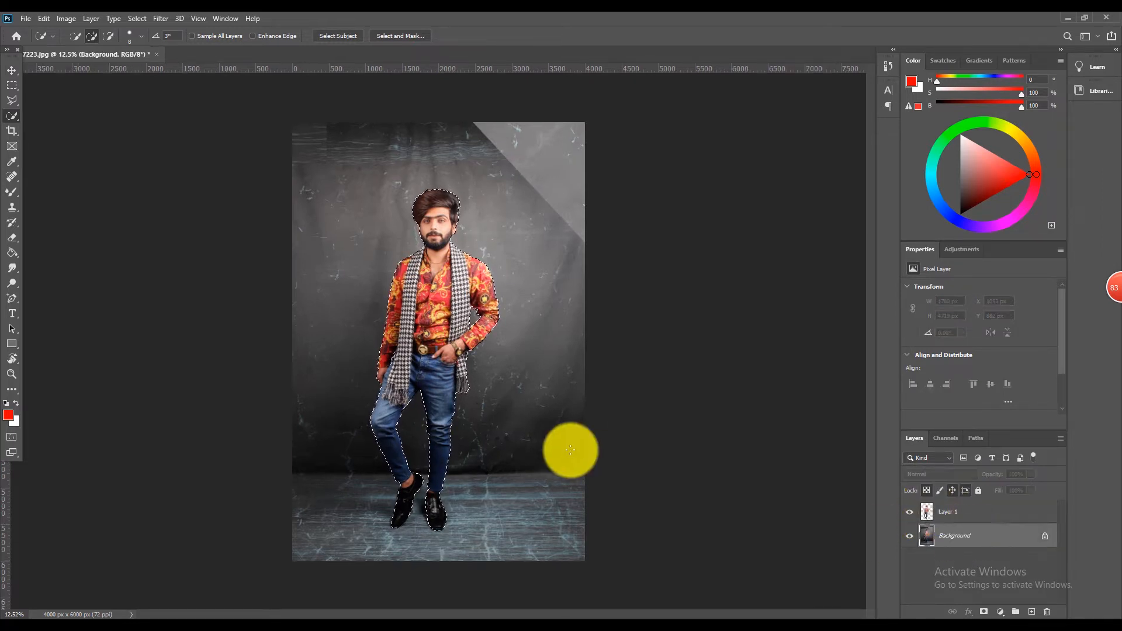
right_click(511, 218)
click(533, 234)
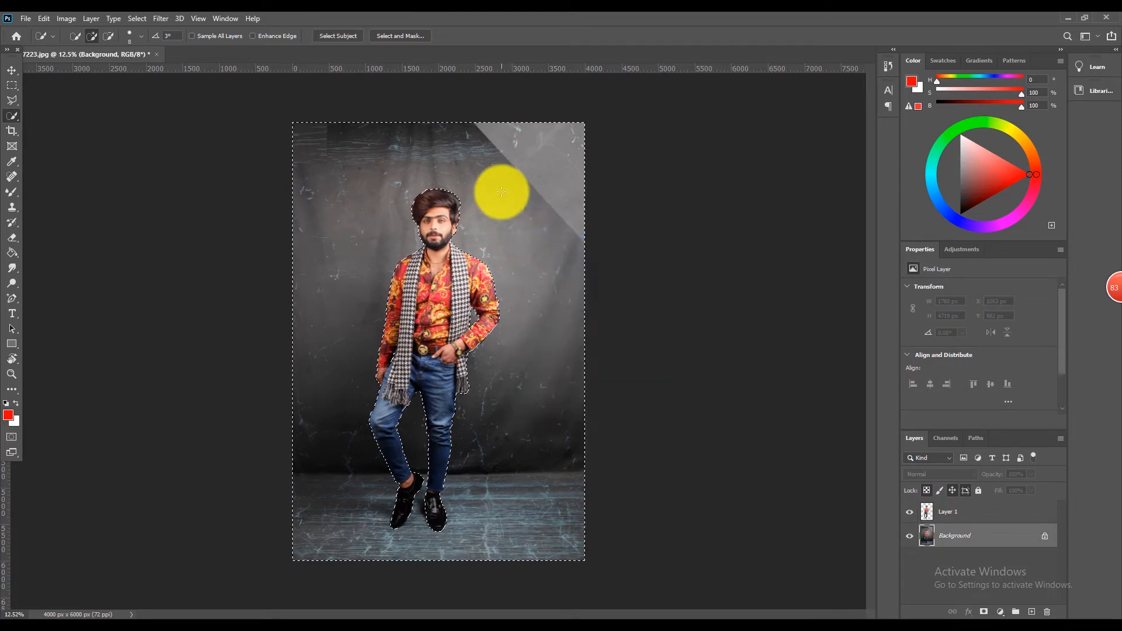
key(ctrl+j)
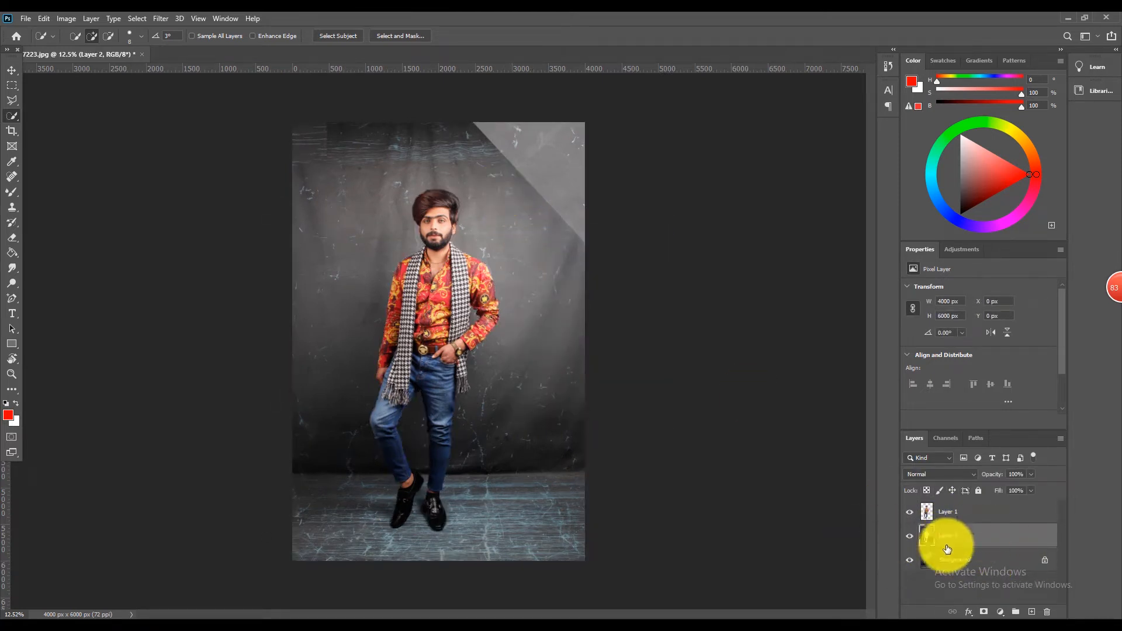
Choose the Mixer Brush for the backdrop layer and set its Wet value to 76%
scroll(466, 179, up, 4)
scroll(466, 179, down, 2)
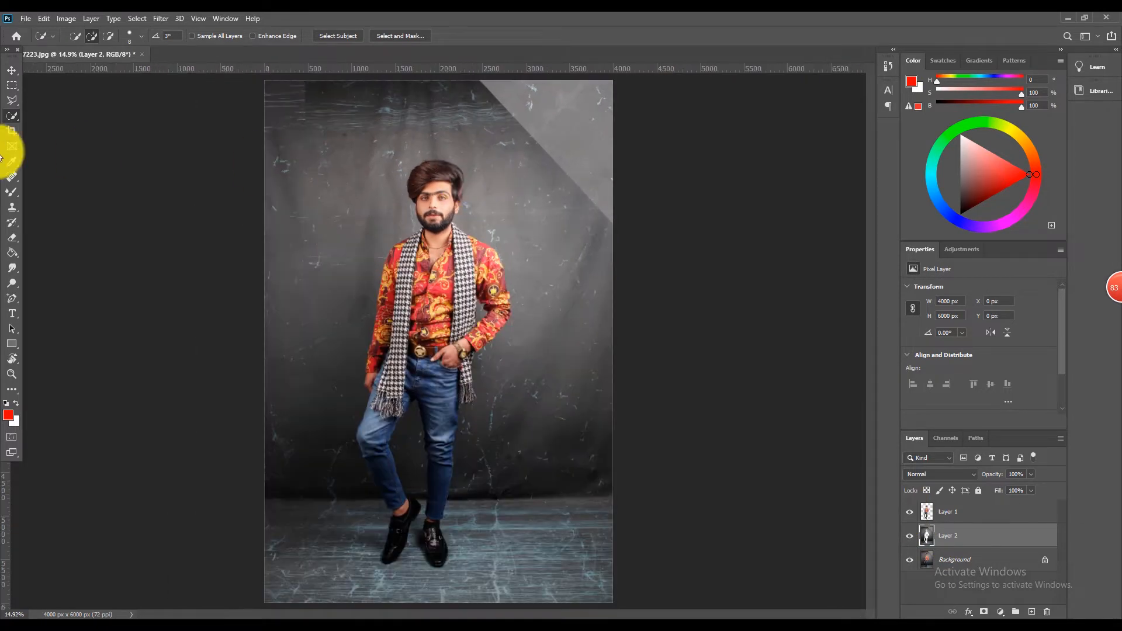
click(13, 194)
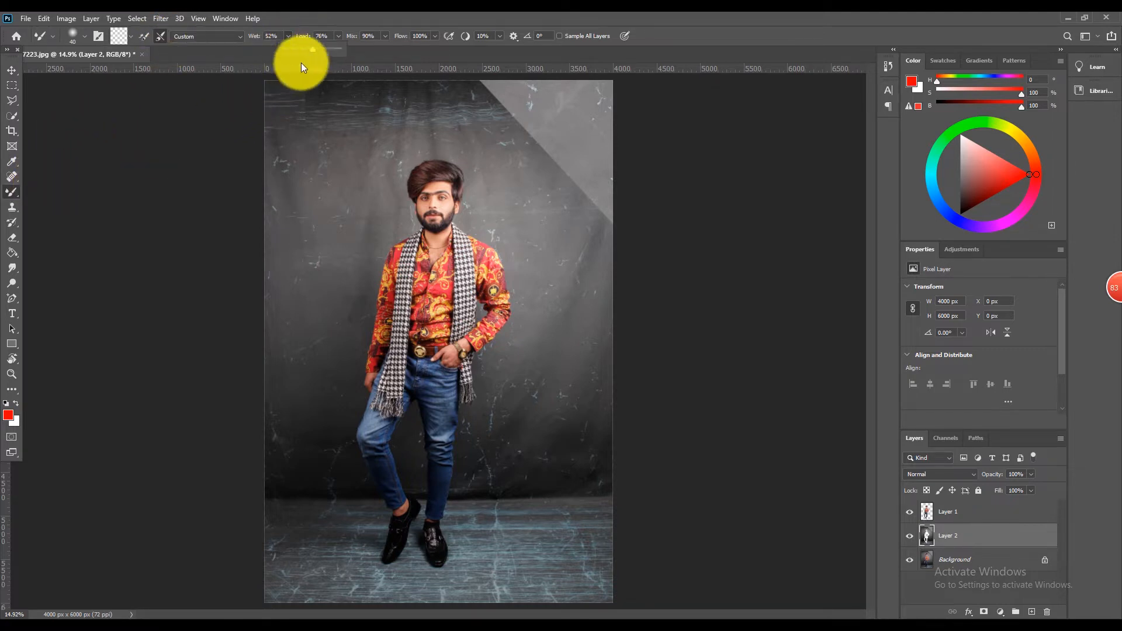
scroll(488, 215, down, 3)
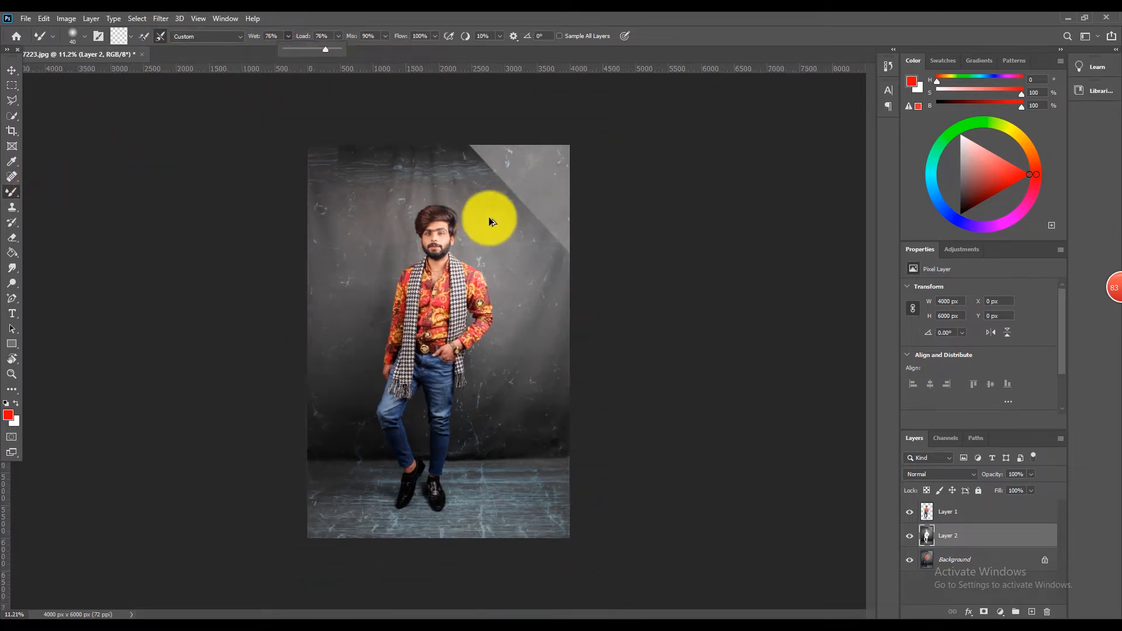
scroll(487, 210, up, 2)
click(493, 292)
Blend the light diagonal corner and the scratches beside the man's head into the backdrop on Layer 2, using Mixer Brush sizes up to 1500
key(bracketright)
key(bracketright)
key(bracketright)
key(bracketright)
key(bracketright)
key(bracketright)
key(bracketright)
key(bracketright)
key(bracketright)
key(bracketright)
key(bracketright)
key(bracketright)
key(bracketright)
key(bracketright)
key(bracketright)
key(bracketright)
key(bracketright)
key(bracketright)
key(bracketright)
key(bracketright)
key(bracketright)
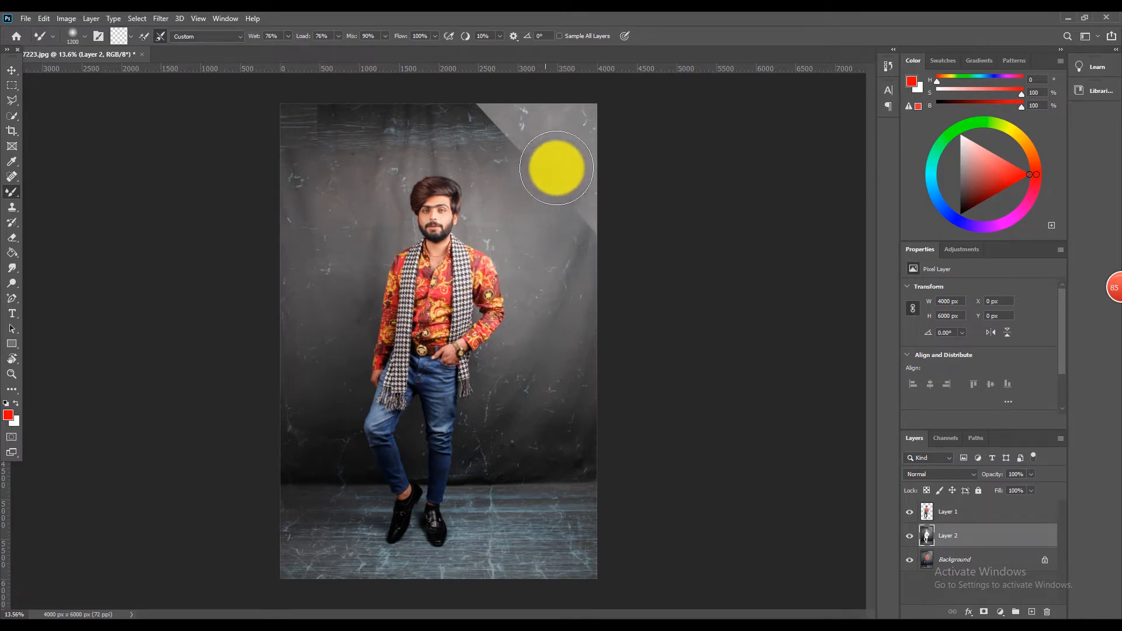
key(bracketright)
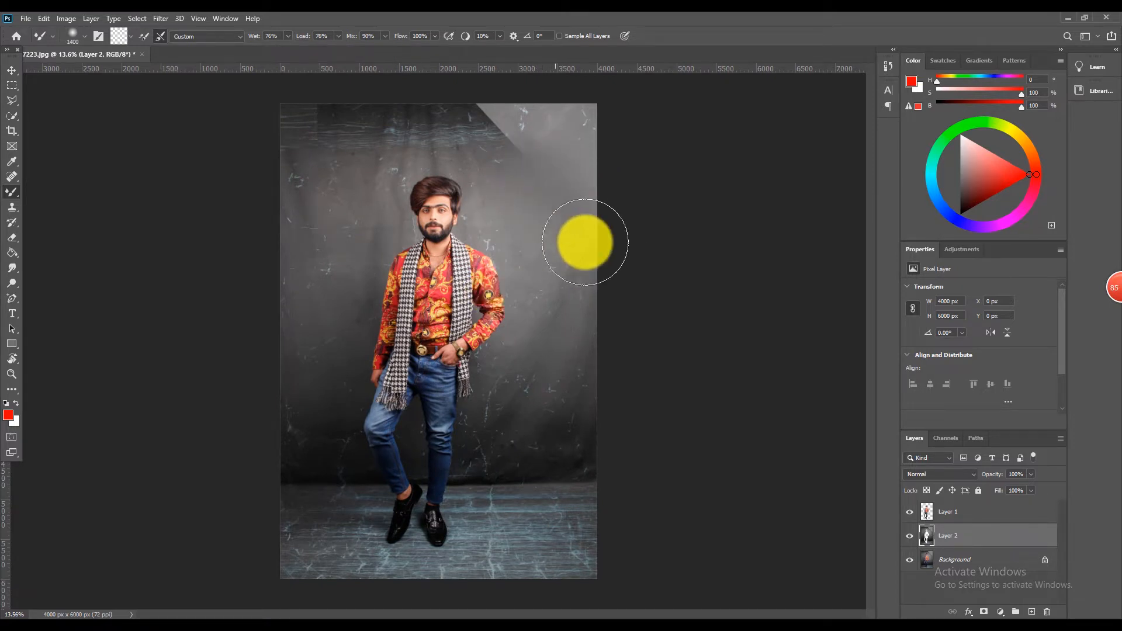
key(bracketright)
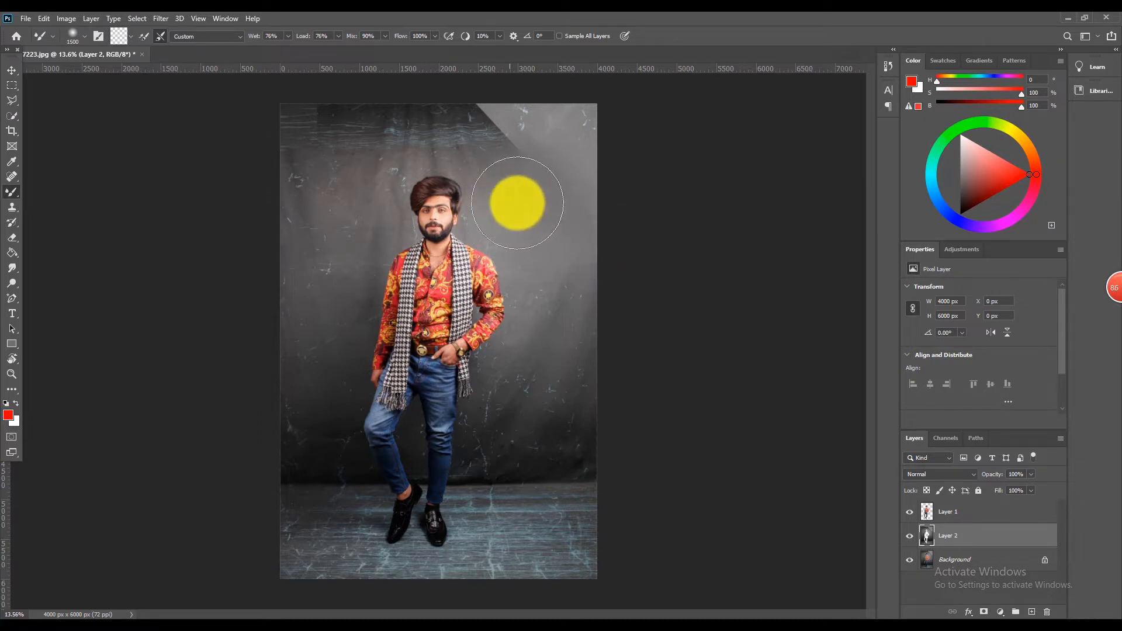
key(bracketleft)
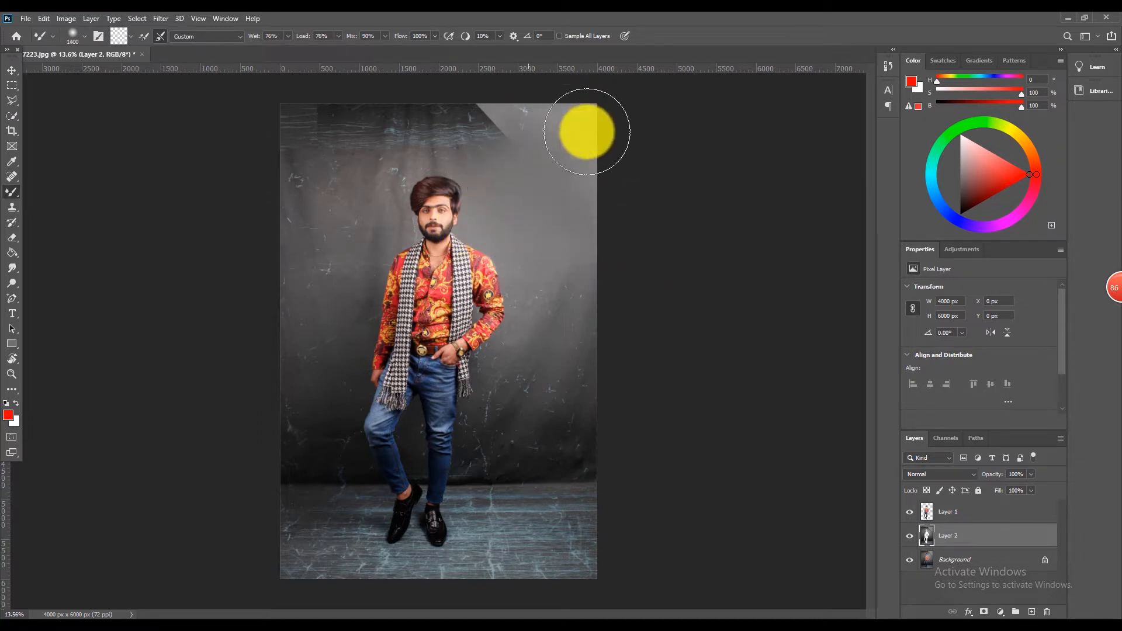
Blend the dark band and scratches along the backdrop's upper edge on Layer 2, using Mixer Brush sizes 1300 to 1500
key(bracketright)
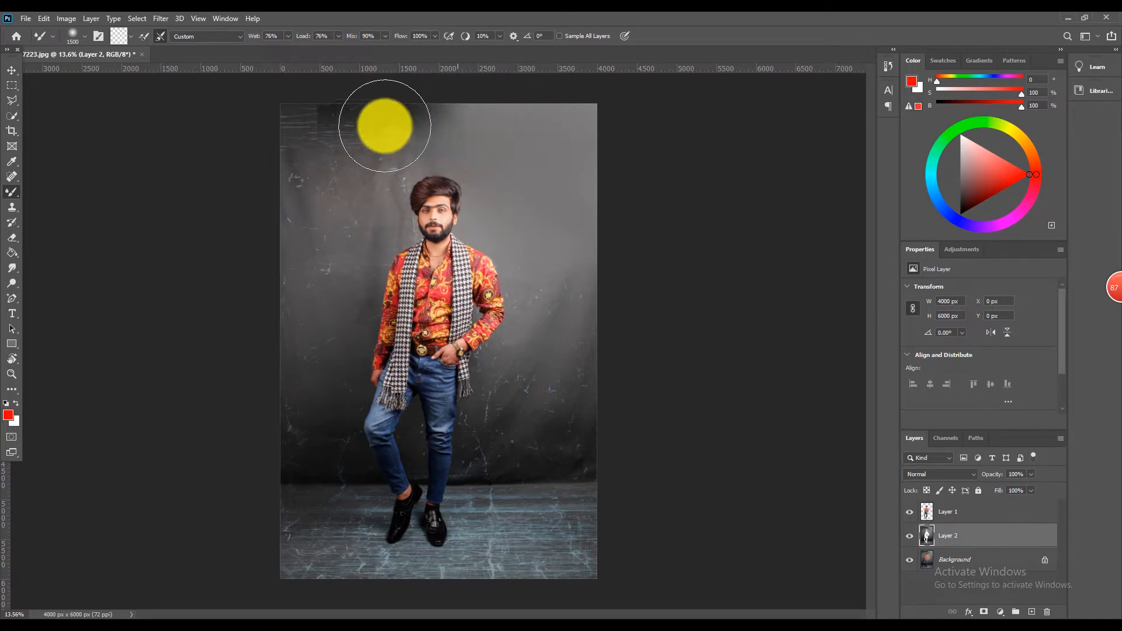
key(bracketleft)
key(bracketleft)
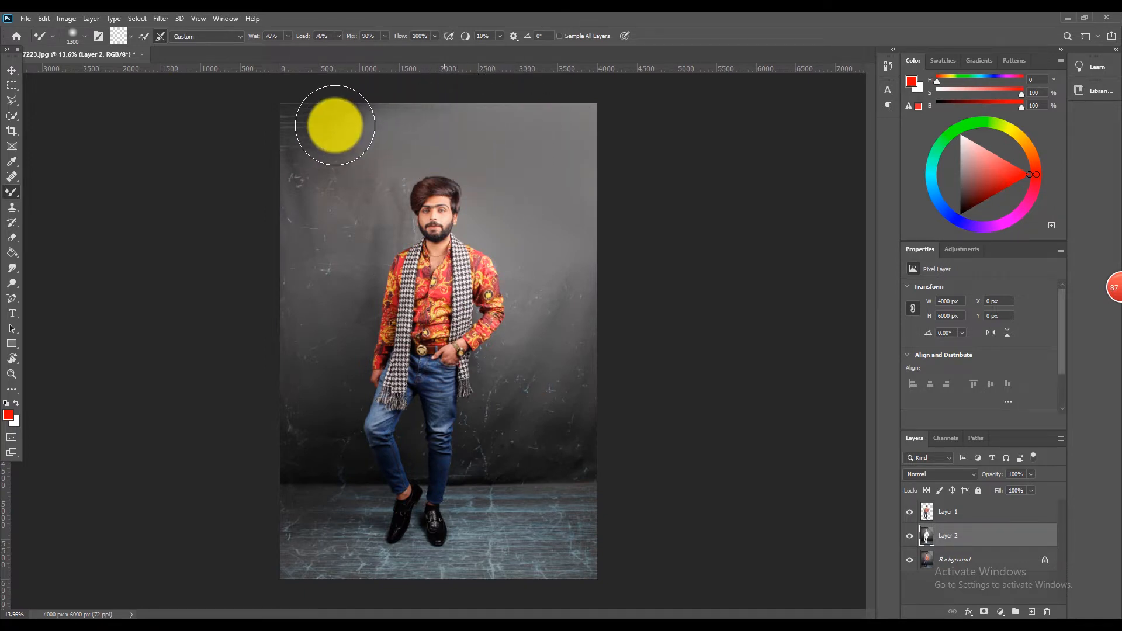
key(bracketright)
key(bracketright)
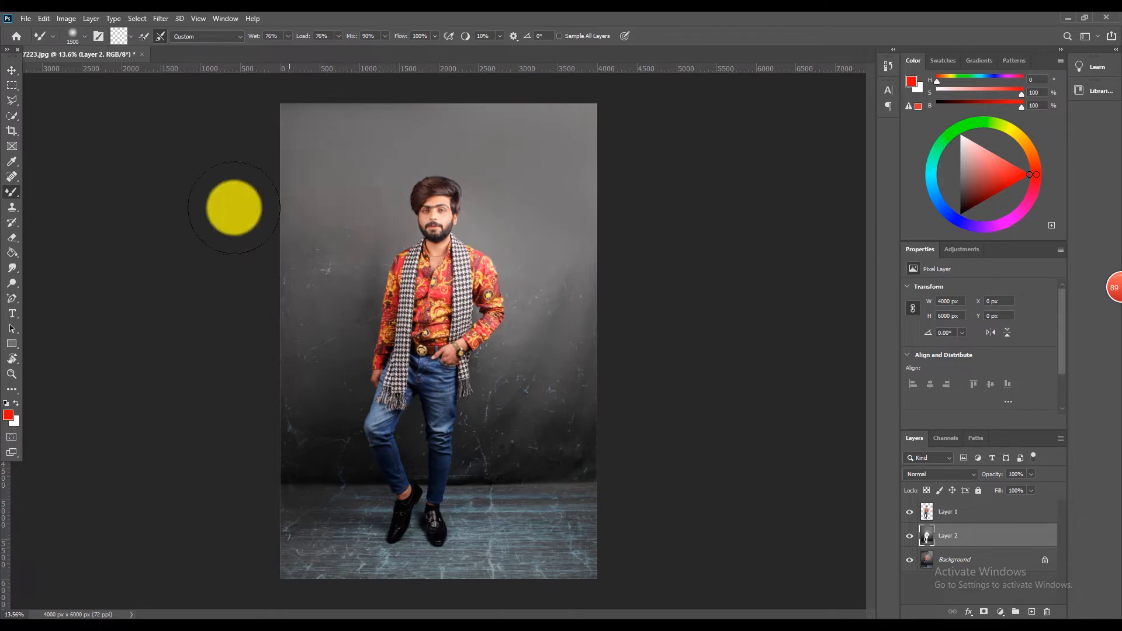
Smooth the scratched backdrop on both sides of the man's torso with large Mixer Brush strokes
mouse_move(537, 241)
mouse_down()
mouse_move(584, 318)
mouse_move(537, 280)
mouse_move(537, 309)
mouse_up()
key([)
key([)
key([)
drag(509, 351, 475, 314)
key(])
key(])
key(])
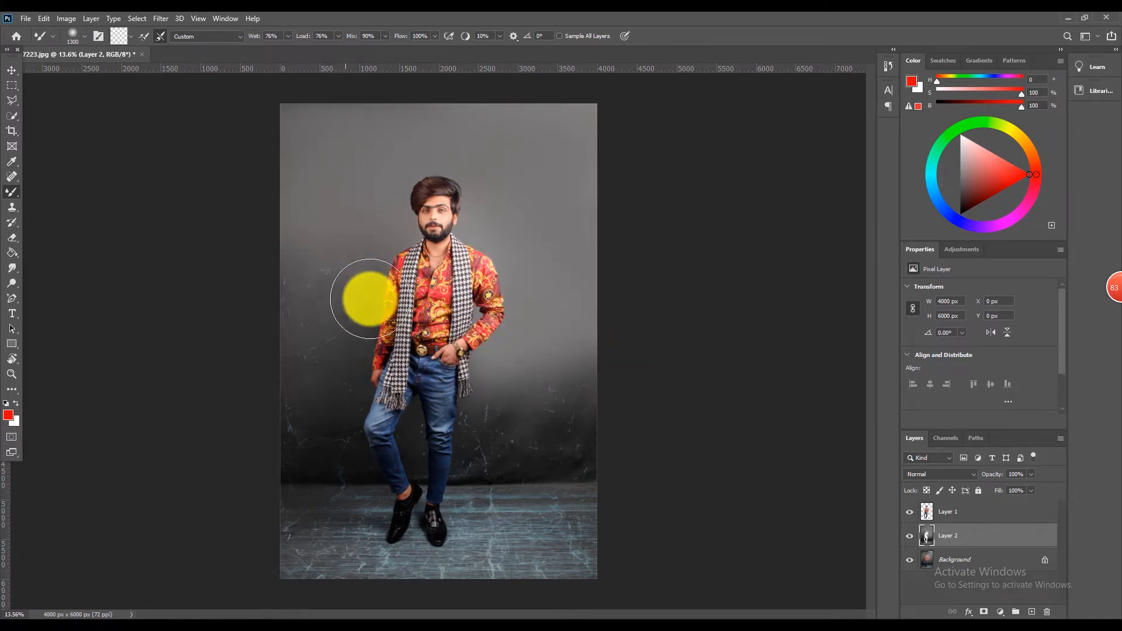
mouse_move(363, 296)
mouse_down()
mouse_move(331, 270)
mouse_move(303, 282)
mouse_move(274, 346)
mouse_move(330, 386)
mouse_move(284, 405)
mouse_move(361, 421)
mouse_up()
key([)
key([)
Blend the scratches on the wall to the right of the man's legs with the Mixer Brush
scroll(536, 391, up, 6)
key([)
key([)
drag(657, 241, 607, 285)
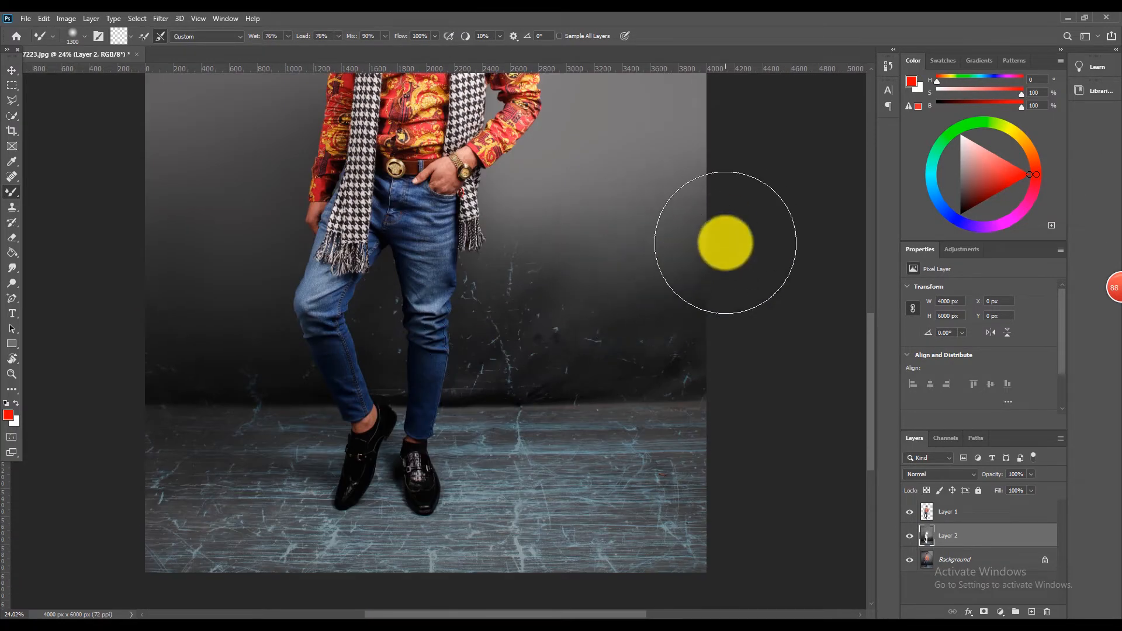
key([)
key([)
mouse_move(515, 278)
mouse_down()
mouse_move(471, 288)
mouse_move(507, 288)
mouse_move(601, 361)
mouse_move(619, 342)
mouse_move(699, 369)
mouse_move(688, 374)
mouse_move(683, 400)
mouse_move(693, 398)
mouse_move(684, 367)
mouse_move(471, 346)
mouse_up()
Smooth the backdrop between the man's legs with Mixer Brush sizes reduced from 800 to 500
key(bracketleft)
key(bracketleft)
key(bracketleft)
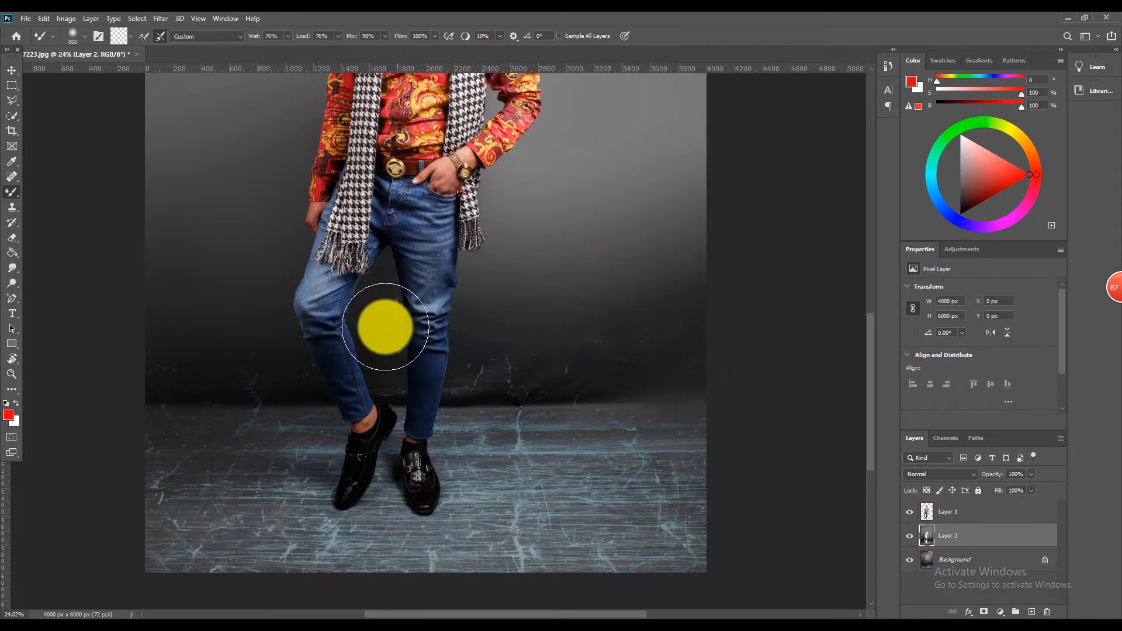
key(bracketleft)
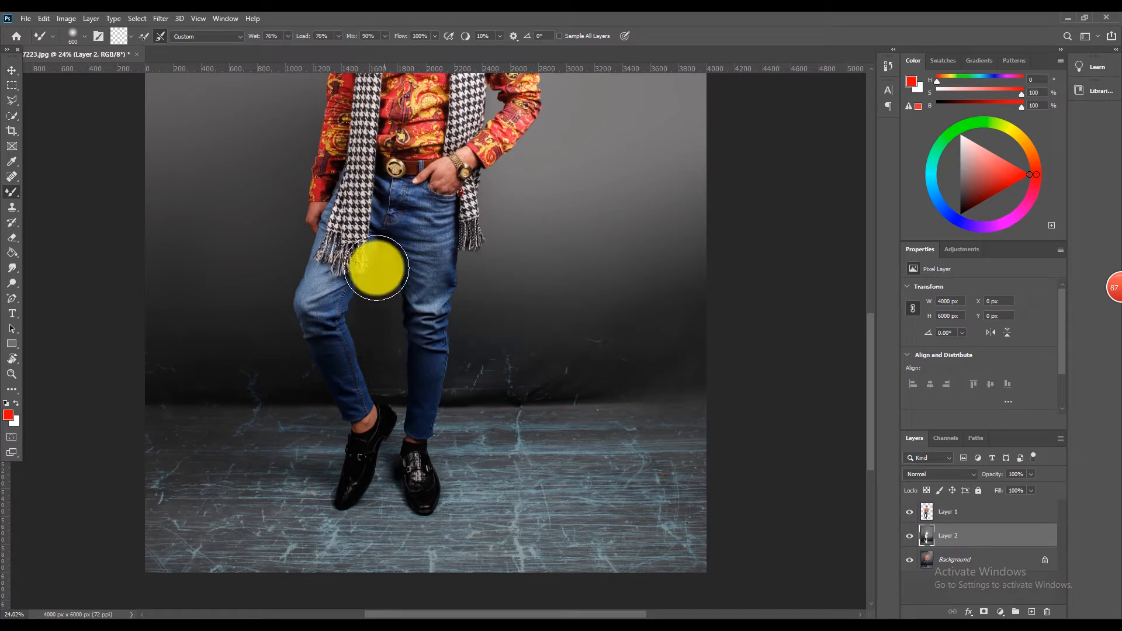
scroll(386, 329, down, 1)
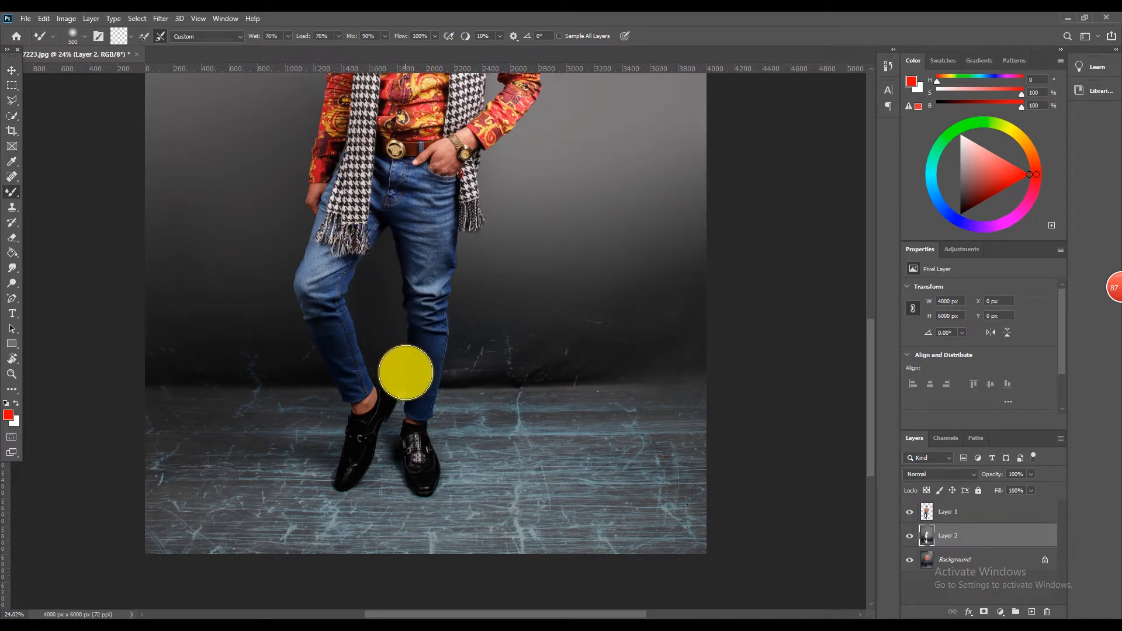
Blend the edge between wall and floor on the picture's left side, using Mixer Brush sizes up to 900
key(bracketright)
key(bracketright)
key(bracketright)
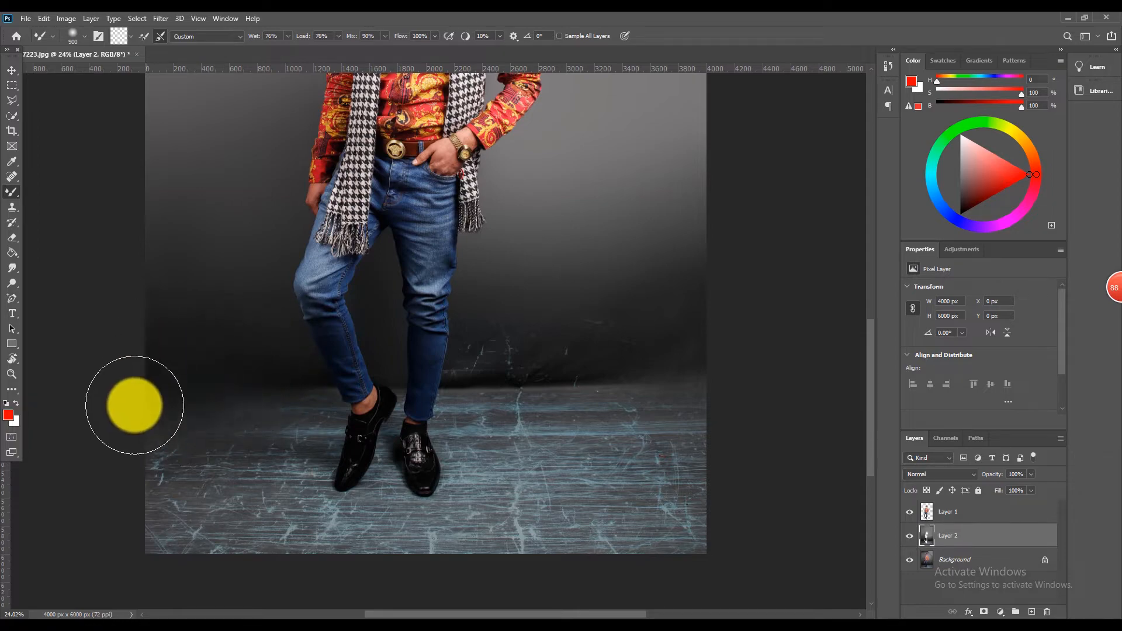
key(bracketleft)
Smooth the wall and floor transition close to the man's left-hand ankle with Mixer Brush sizes 700 and 600
scroll(343, 458, up, 3)
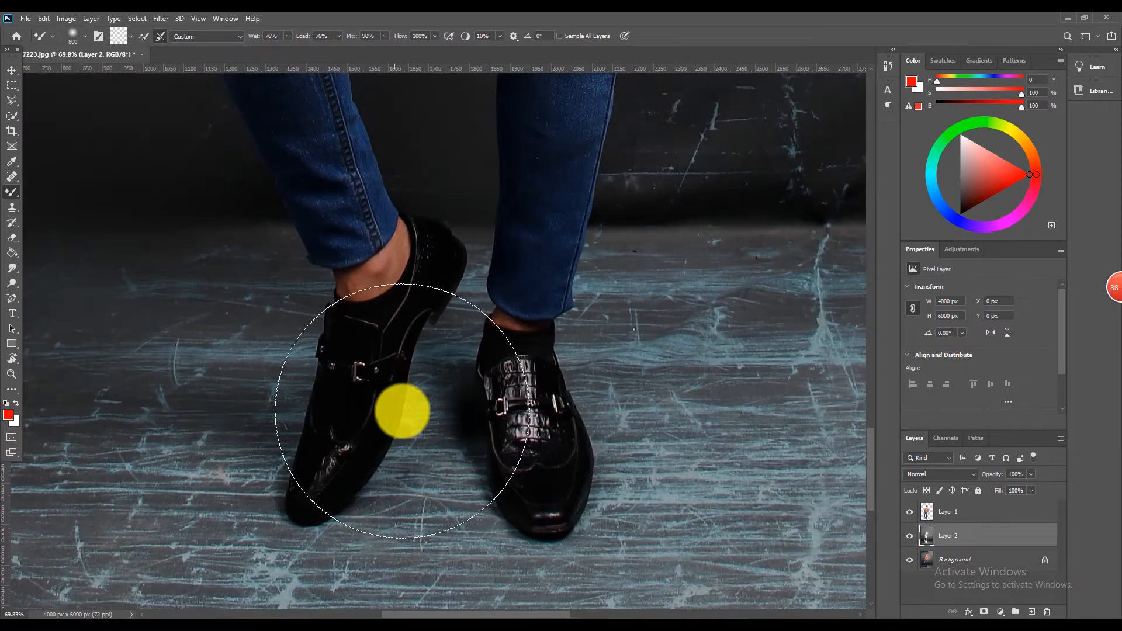
scroll(418, 410, down, 4)
scroll(295, 353, up, 3)
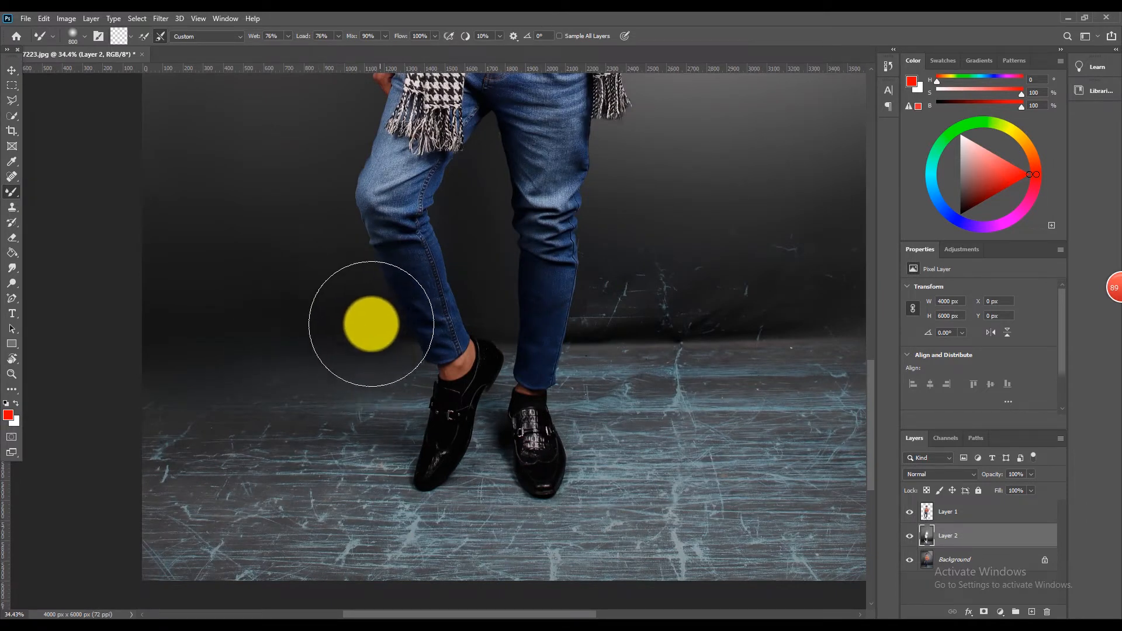
key(bracketleft)
key(bracketleft)
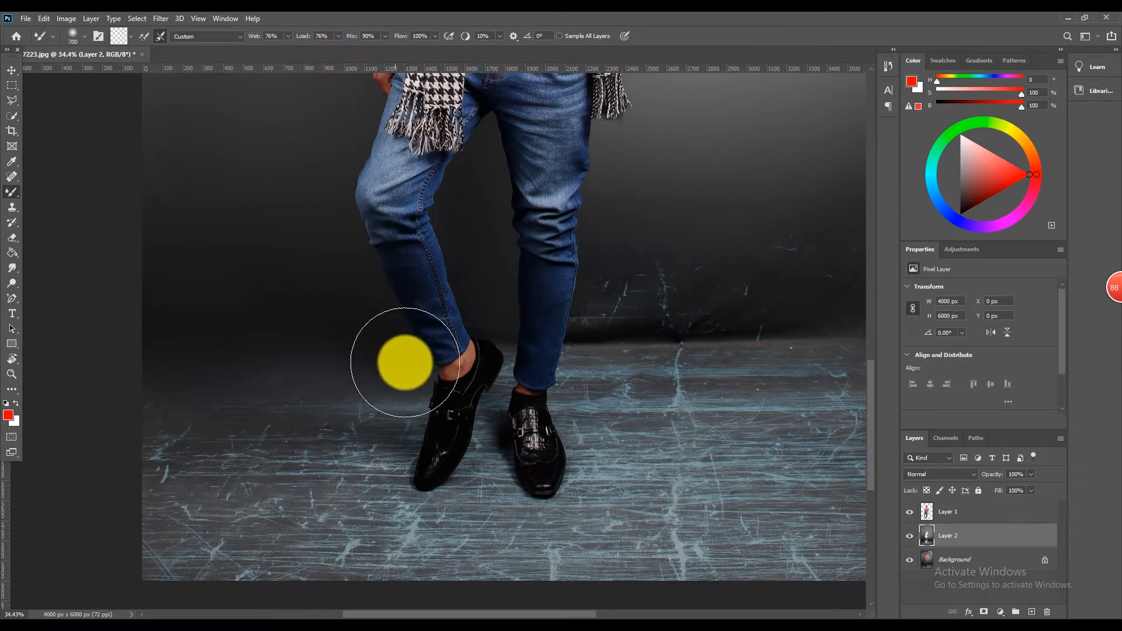
key(bracketleft)
scroll(443, 320, up, 1)
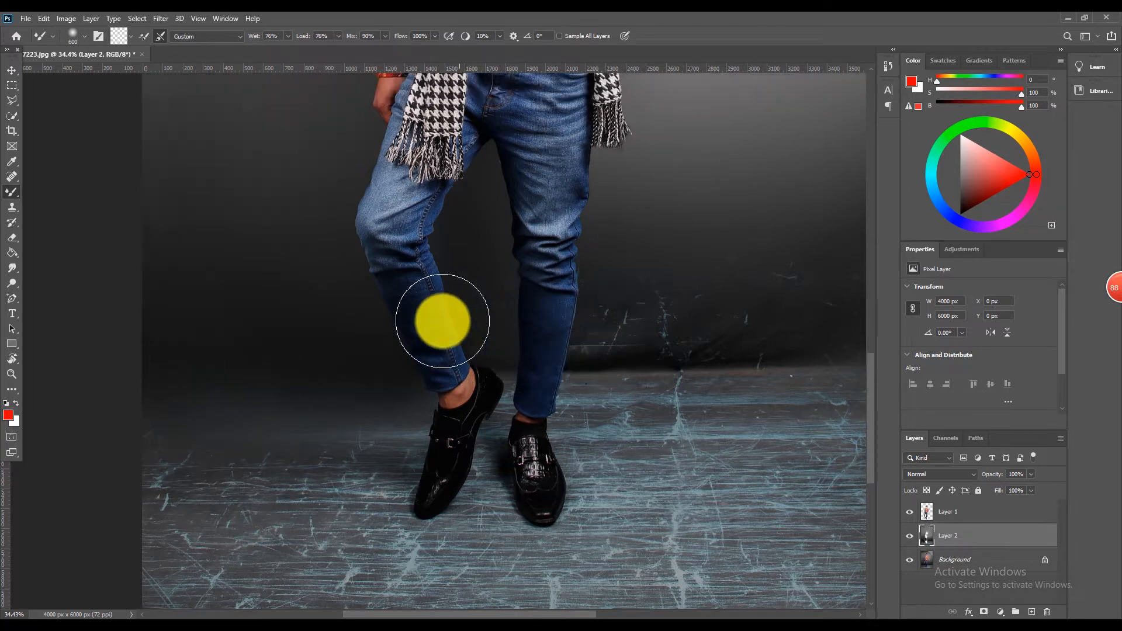
Blend the wall-floor edge and the remaining wall scratches right of the man's legs, using Mixer Brush sizes 600 to 1000
scroll(443, 321, down, 3)
scroll(621, 318, up, 3)
key(bracketright)
key(bracketright)
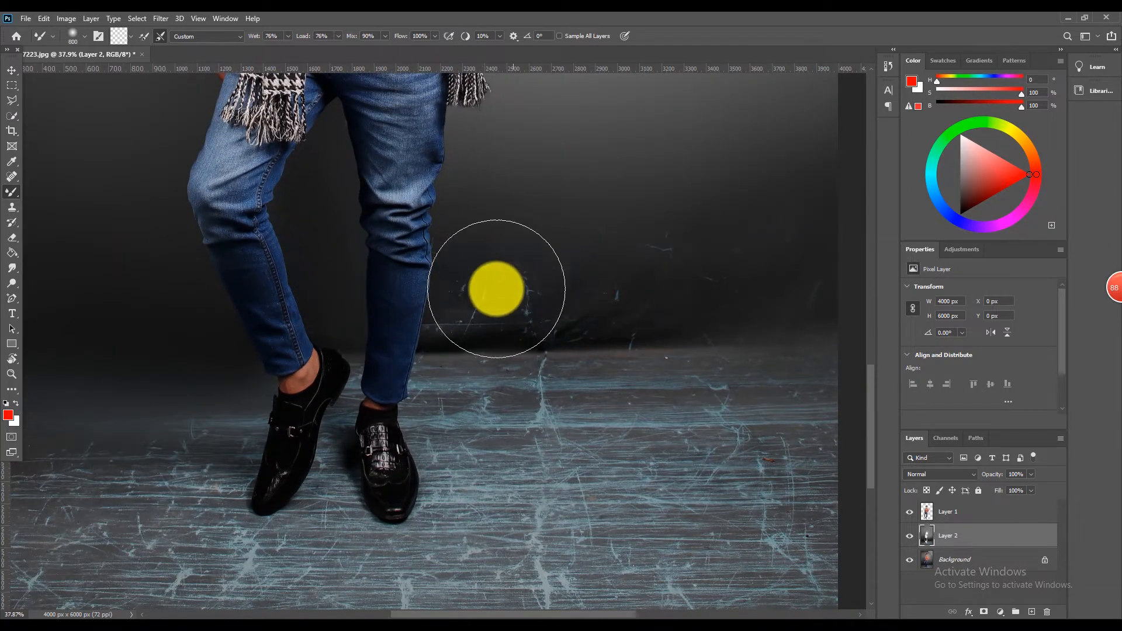
key(bracketleft)
key(bracketleft)
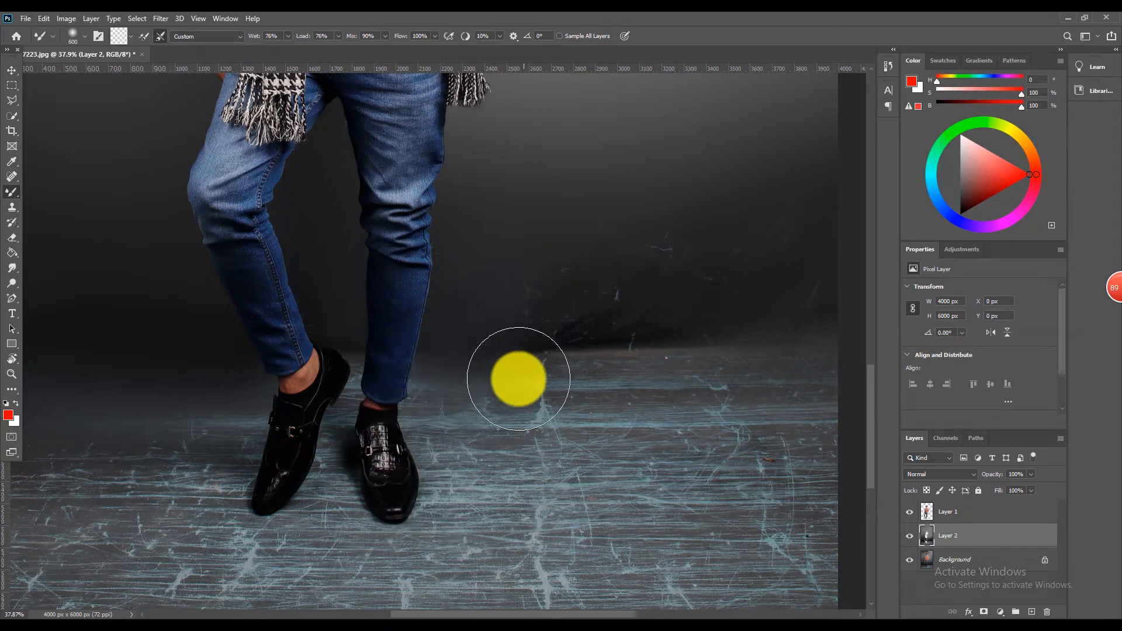
key(bracketright)
key(bracketright)
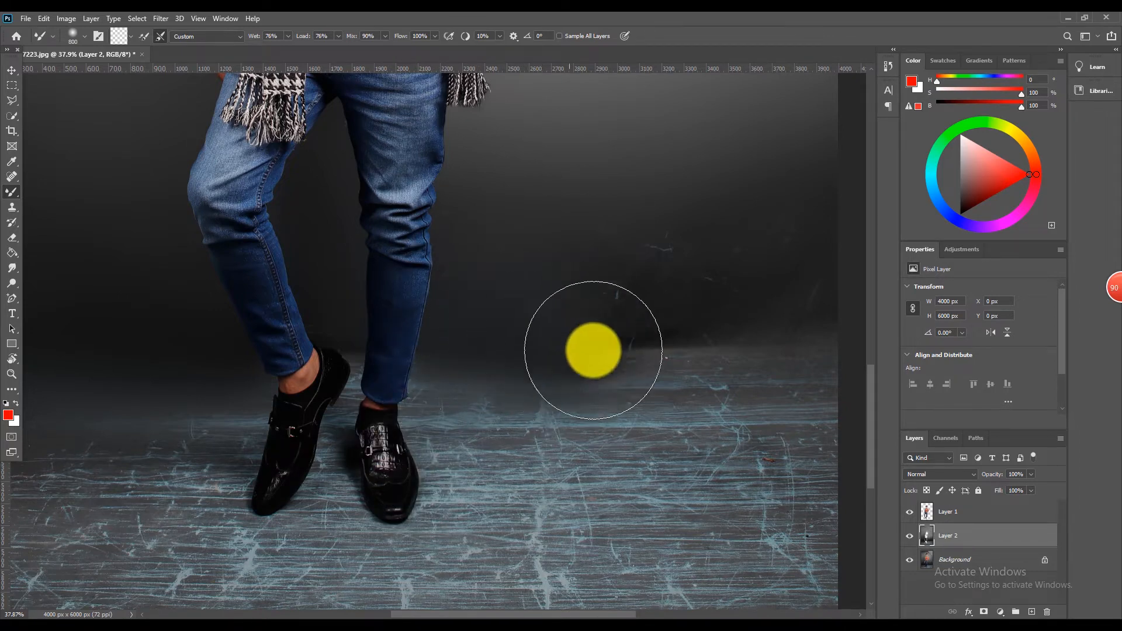
scroll(585, 330, down, 3)
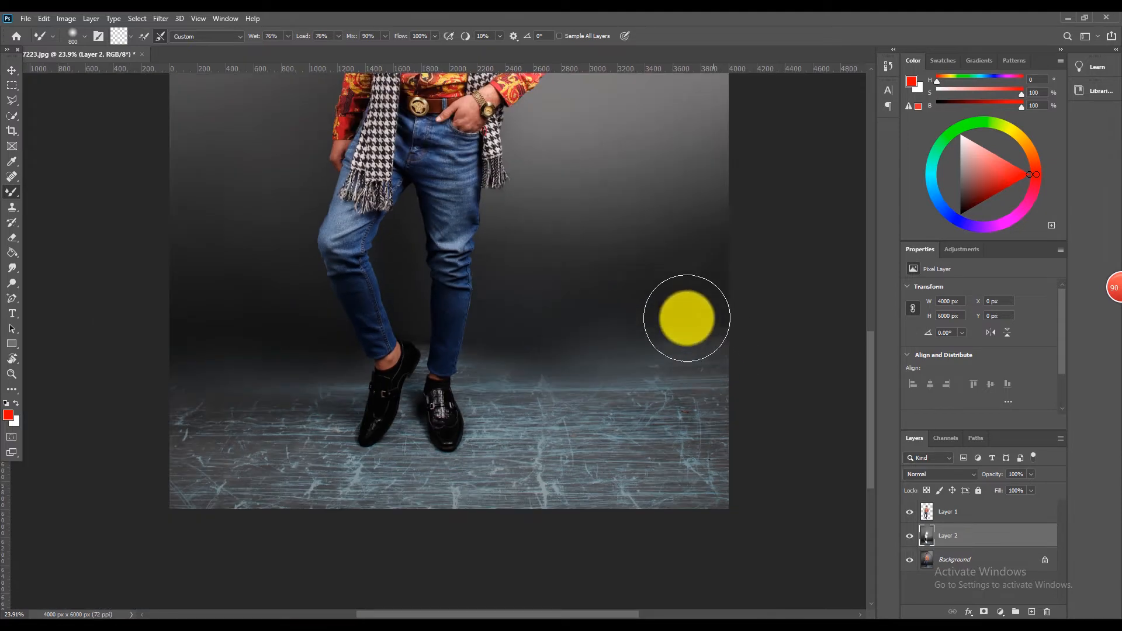
key(bracketright)
key(bracketright)
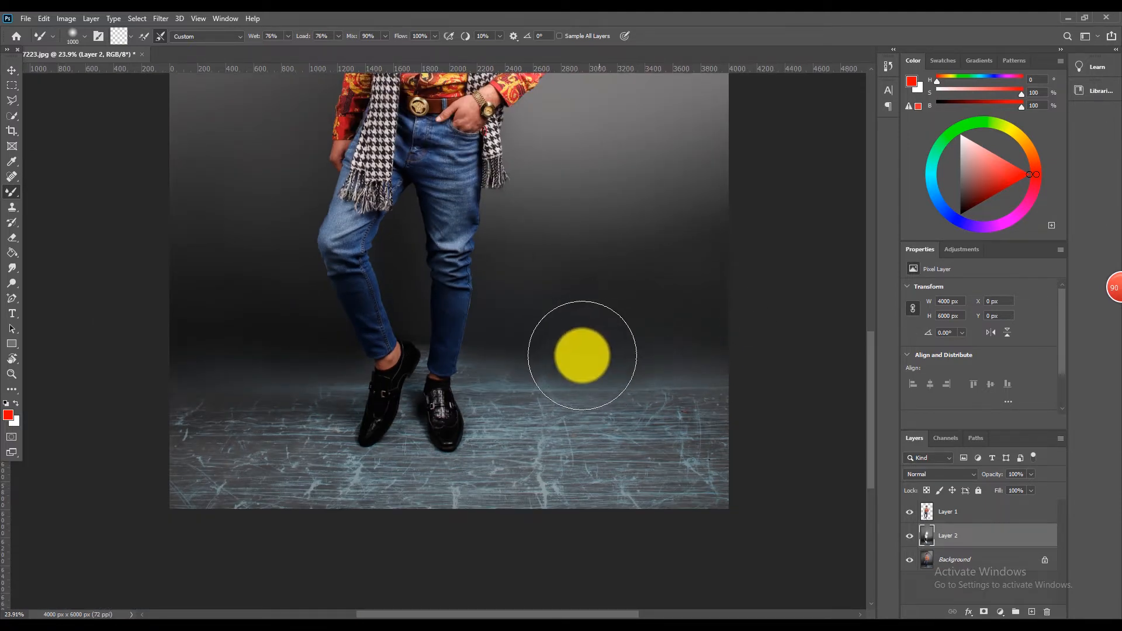
Reduce the Mixer Brush to size 200 for the area around the shoes and set its Wet value to 35%
scroll(316, 365, up, 3)
key(bracketleft)
key(bracketleft)
key(bracketleft)
key(bracketleft)
key(bracketleft)
key(bracketleft)
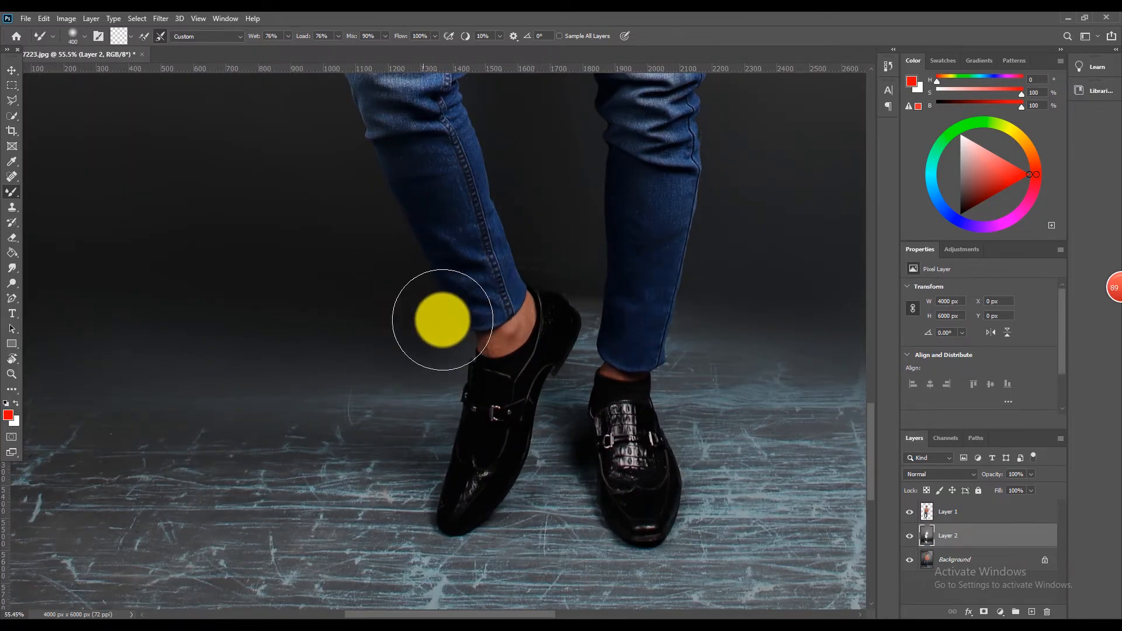
key(bracketleft)
key(bracketleft)
key(bracketleft)
drag(287, 36, 267, 49)
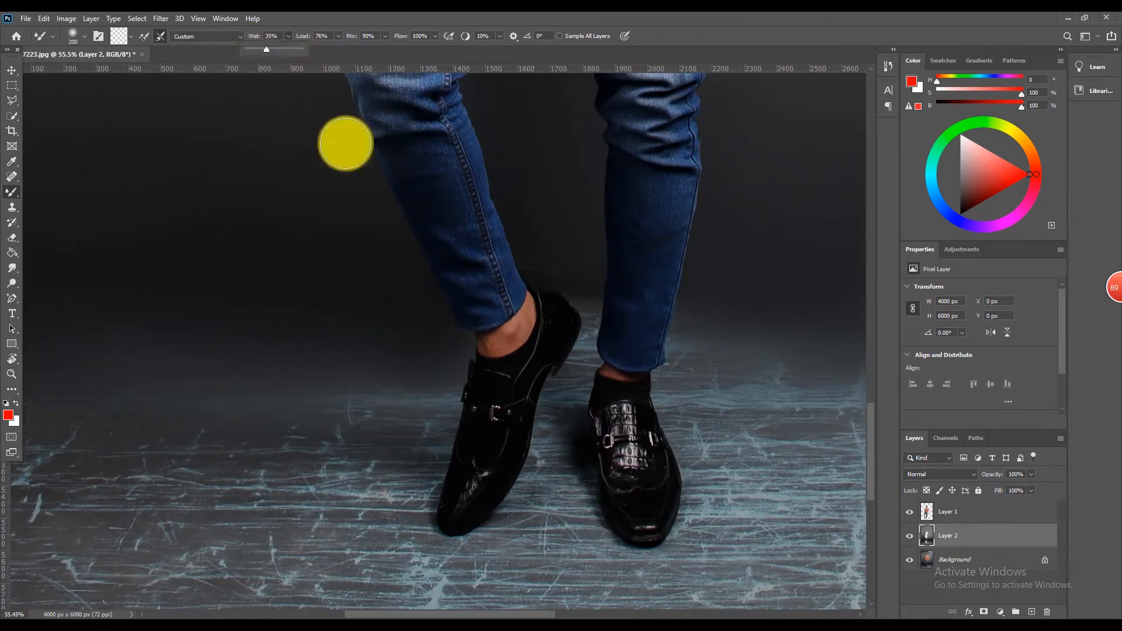
Blend the upper floor scratches left of the man's shoes, using Mixer Brush sizes 200 to 400
key(bracketleft)
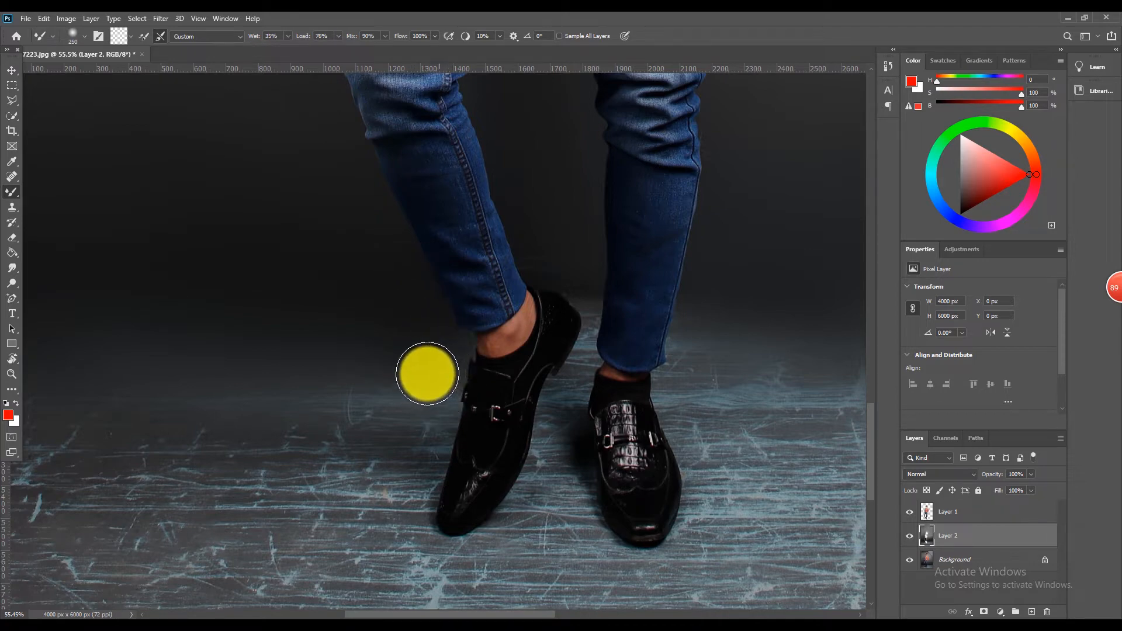
key(bracketright)
key(bracketright)
key(bracketright)
key(bracketright)
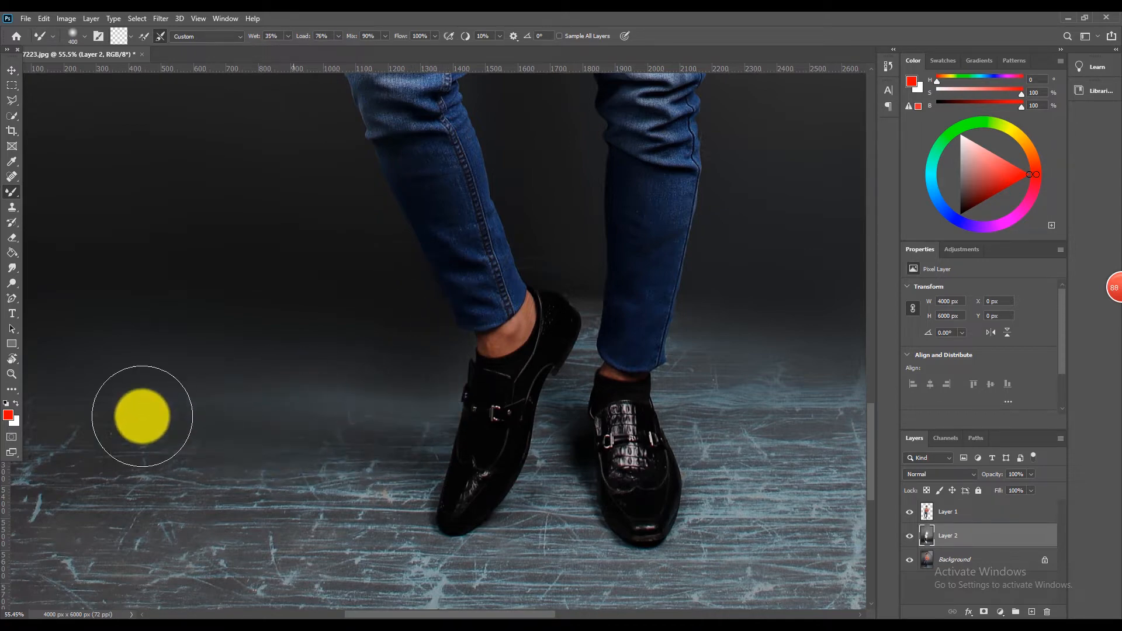
key(bracketleft)
key(bracketleft)
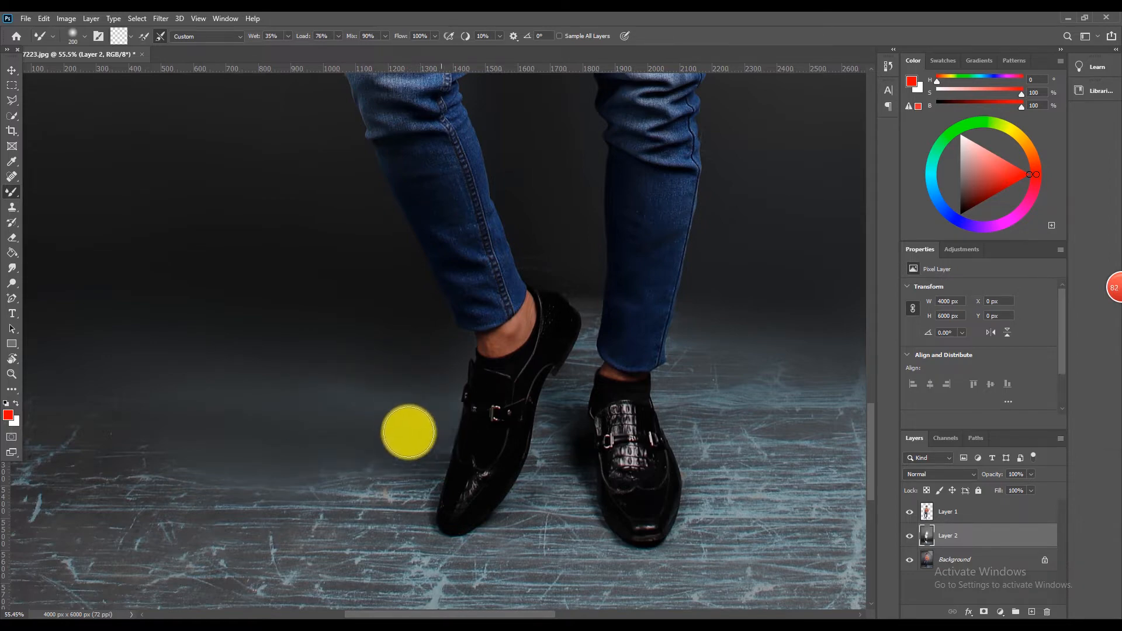
Smooth the floor beside the toe of the left-hand shoe out to the picture's left with Mixer Brush size 300
scroll(409, 431, down, 2)
drag(422, 467, 316, 454)
key(bracketright)
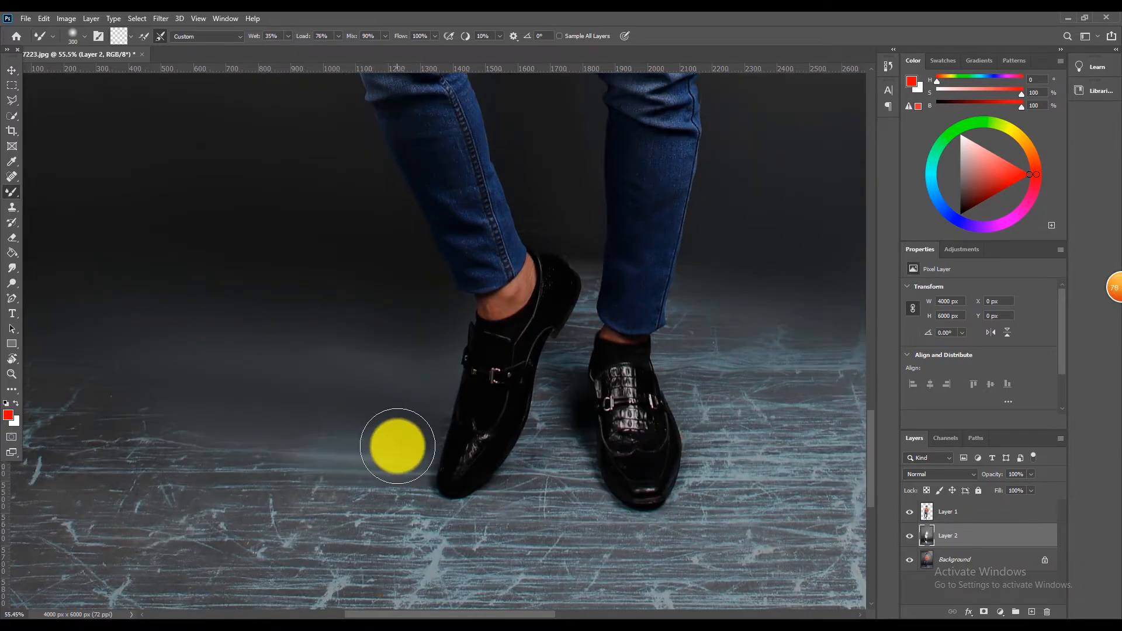
mouse_move(377, 435)
mouse_down()
mouse_move(319, 455)
mouse_move(100, 454)
mouse_up()
key(bracketright)
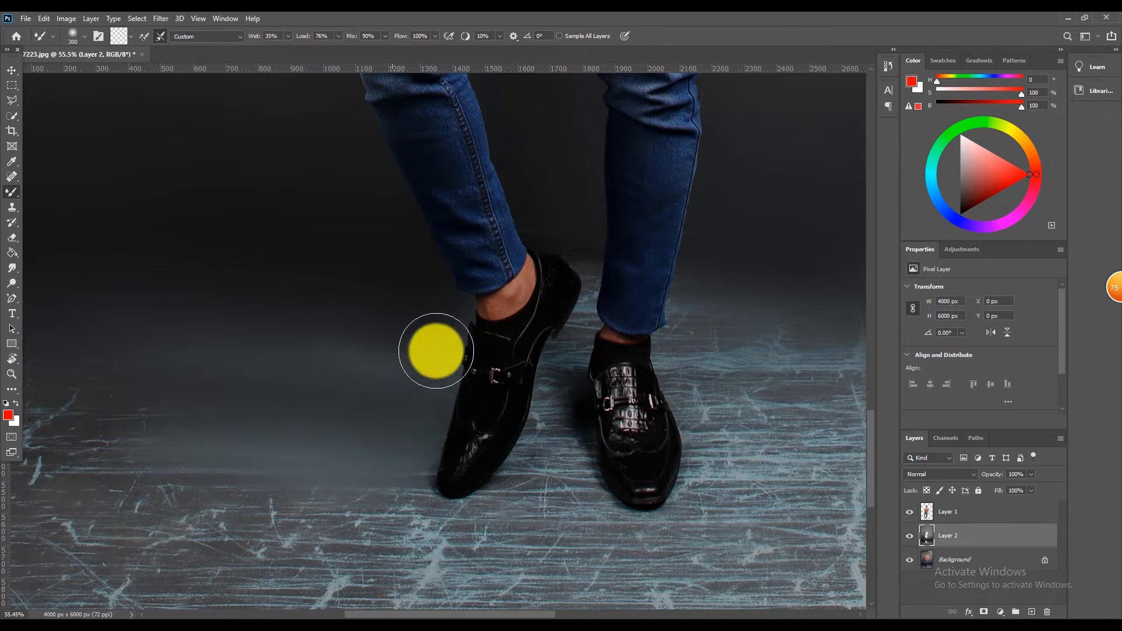
Blend the floor scratches between the two shoes, using small Mixer Brush sizes up to 100
drag(527, 316, 442, 320)
drag(398, 556, 511, 308)
key(bracketleft)
key(bracketleft)
key(bracketleft)
key(bracketleft)
key(bracketleft)
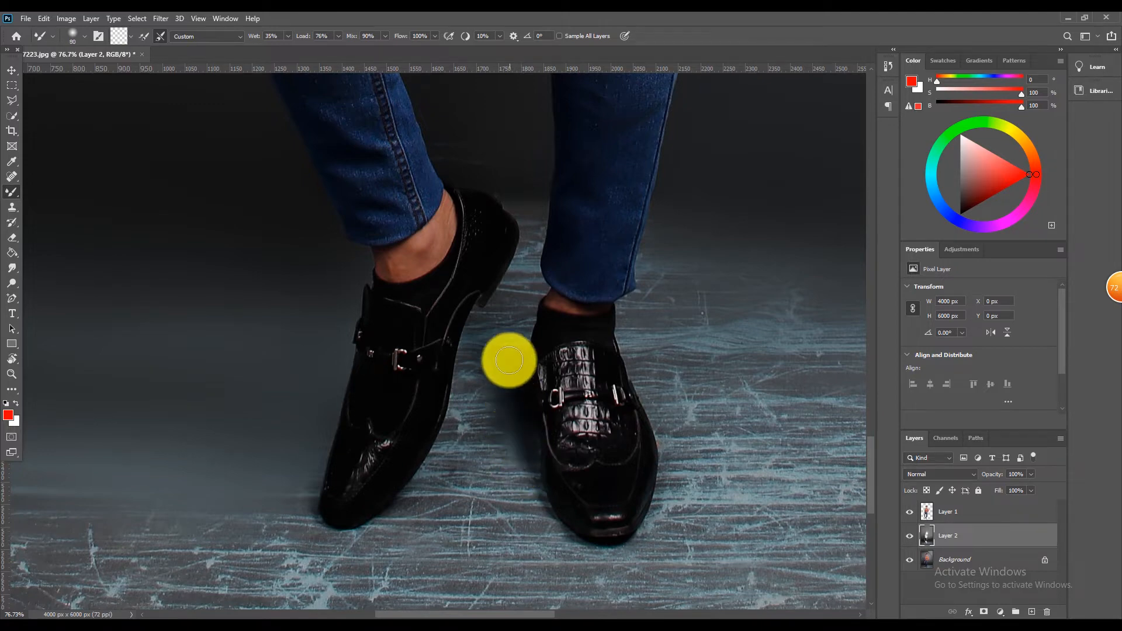
key(bracketright)
key(bracketright)
key(bracketright)
mouse_move(484, 419)
mouse_down()
mouse_move(506, 510)
mouse_move(488, 507)
mouse_move(470, 530)
mouse_move(469, 509)
mouse_move(455, 512)
mouse_move(486, 392)
mouse_up()
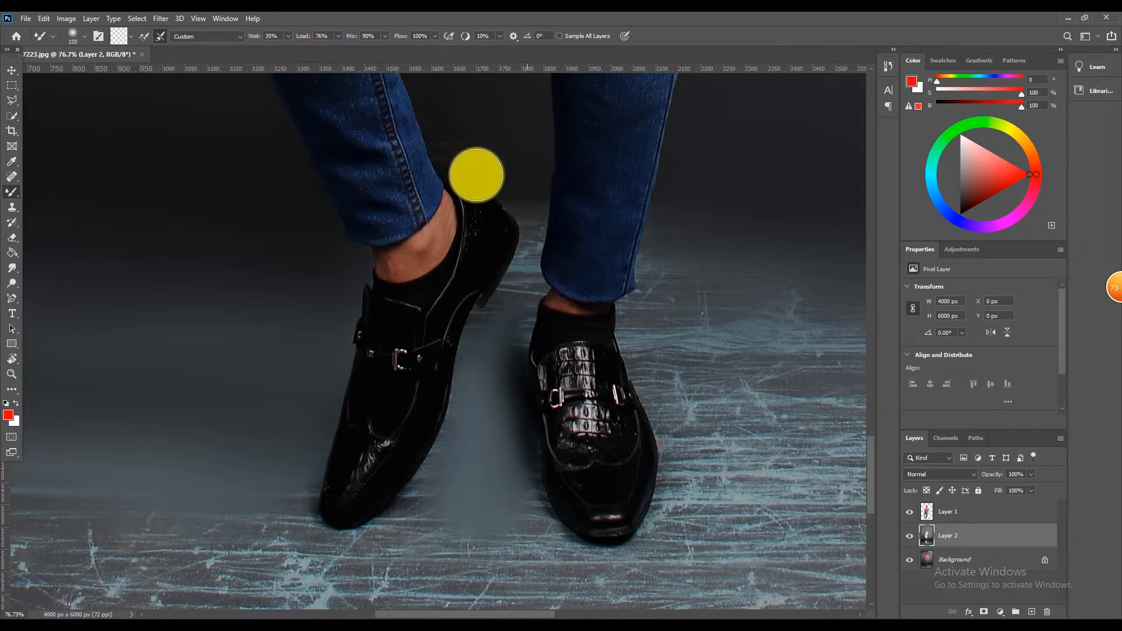
Smooth the scratched floor below the shoes, enlarging the Mixer Brush away from the toes
key(bracketright)
scroll(453, 431, down, 5)
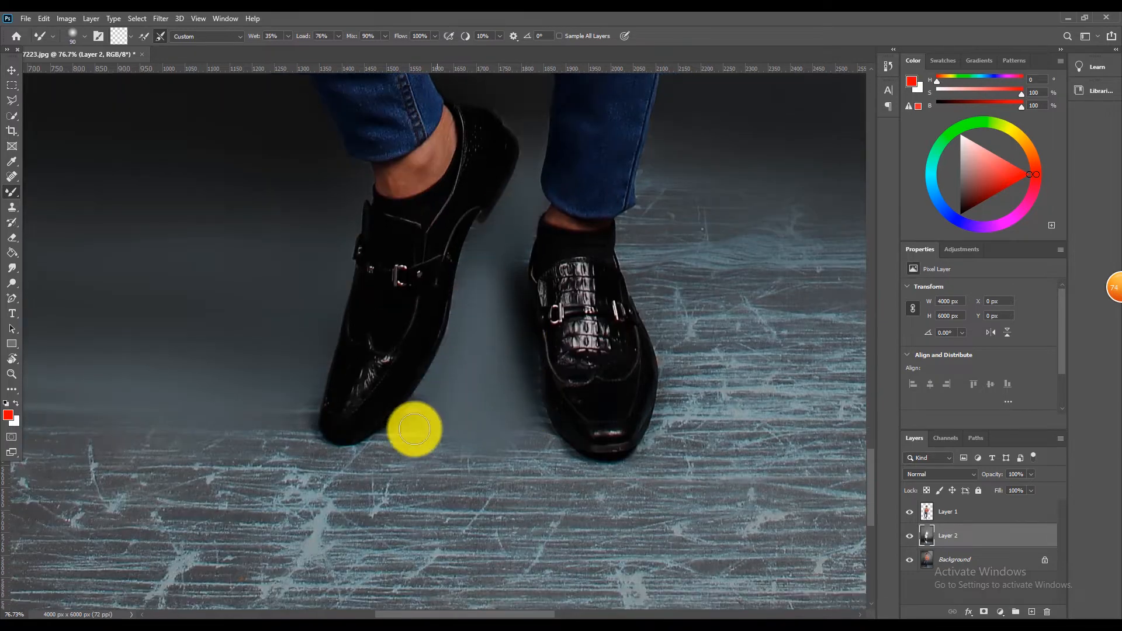
key(bracketright)
key(bracketright)
key(bracketright)
key(bracketright)
key(bracketright)
key(bracketright)
key(bracketright)
mouse_move(489, 446)
mouse_down()
mouse_move(240, 439)
mouse_move(526, 481)
mouse_move(743, 475)
mouse_up()
Blend the floor scratches just right of the right-hand shoe with Mixer Brush size 500
key(bracketleft)
key(bracketleft)
scroll(385, 420, down, 6)
scroll(487, 327, up, 5)
key(bracketright)
key(bracketright)
key(bracketright)
drag(508, 286, 541, 411)
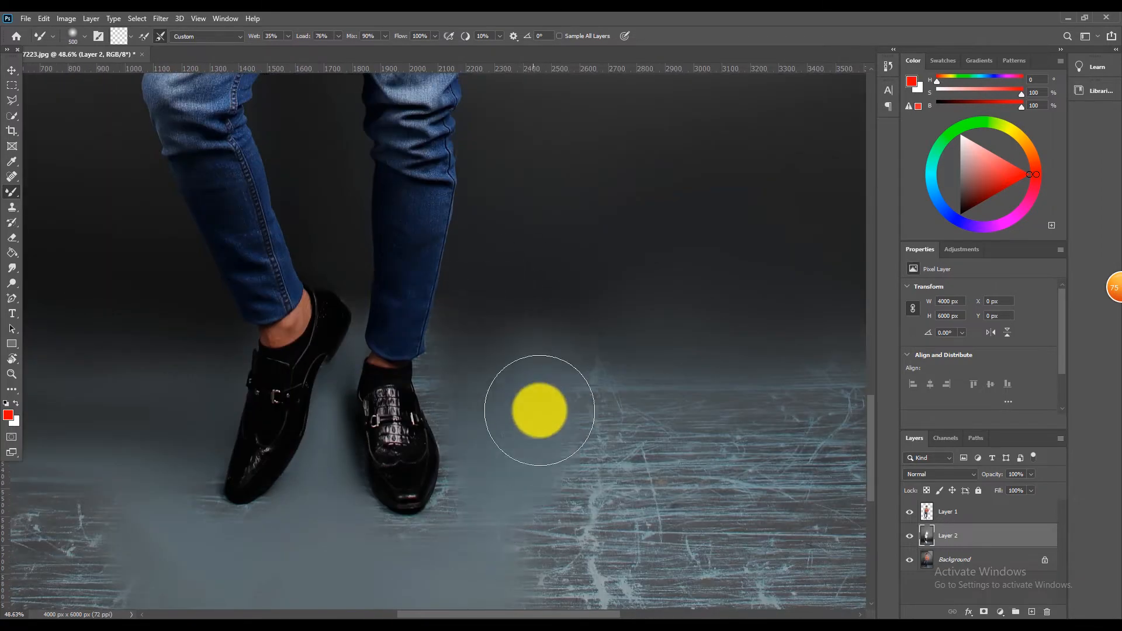
Smooth the rest of the scratched floor across the picture, using larger Mixer Brush sizes up to 900
key(bracketright)
key(bracketright)
mouse_move(557, 503)
mouse_down()
mouse_move(596, 520)
mouse_move(626, 493)
mouse_move(343, 476)
mouse_move(327, 421)
mouse_up()
scroll(578, 456, down, 5)
key(bracketright)
key(bracketright)
key(bracketright)
key(bracketleft)
scroll(659, 414, down, 2)
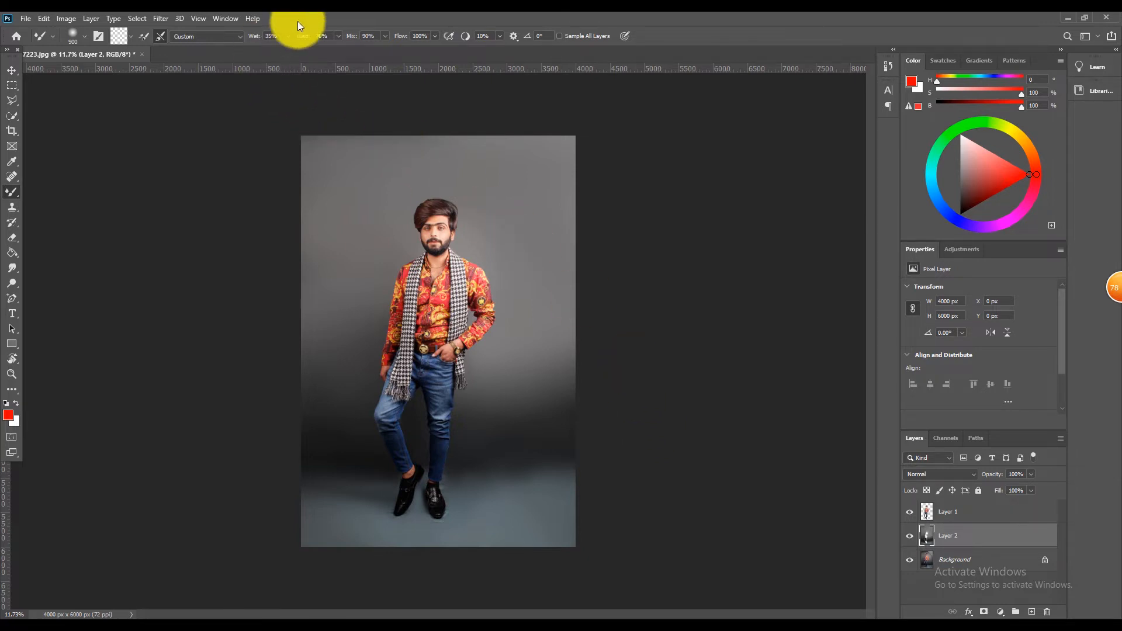
Set the Mixer Brush's Wet value to 10% and reduce its size to 200 for the shoe edges
drag(275, 51, 272, 49)
scroll(430, 502, up, 8)
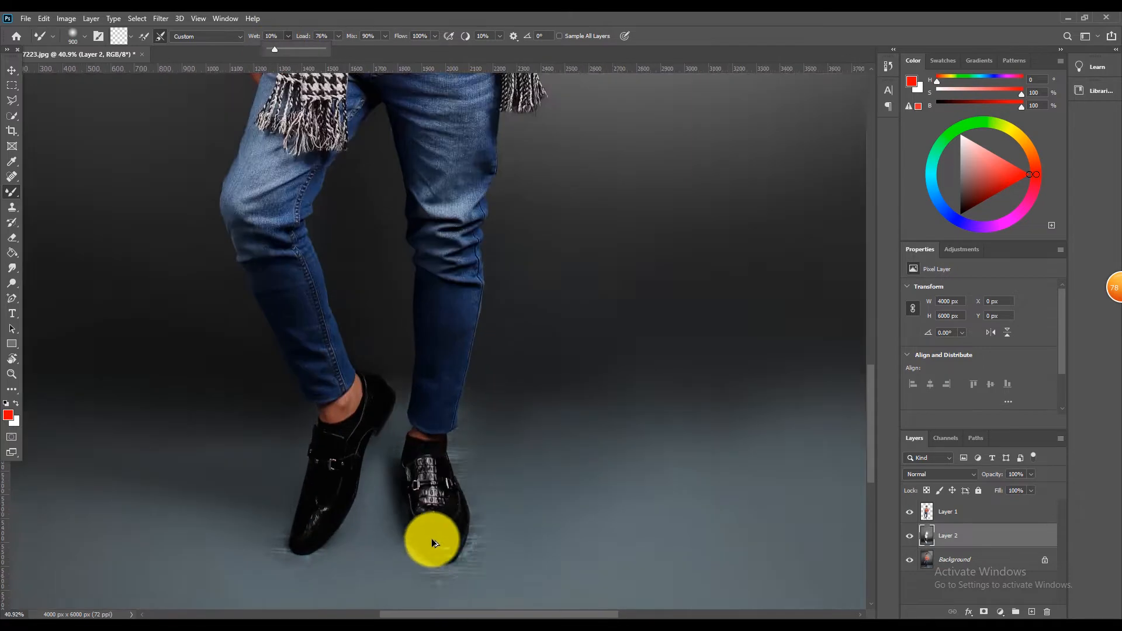
key(bracketleft)
key(bracketleft)
key(bracketleft)
key(bracketleft)
key(bracketleft)
key(bracketleft)
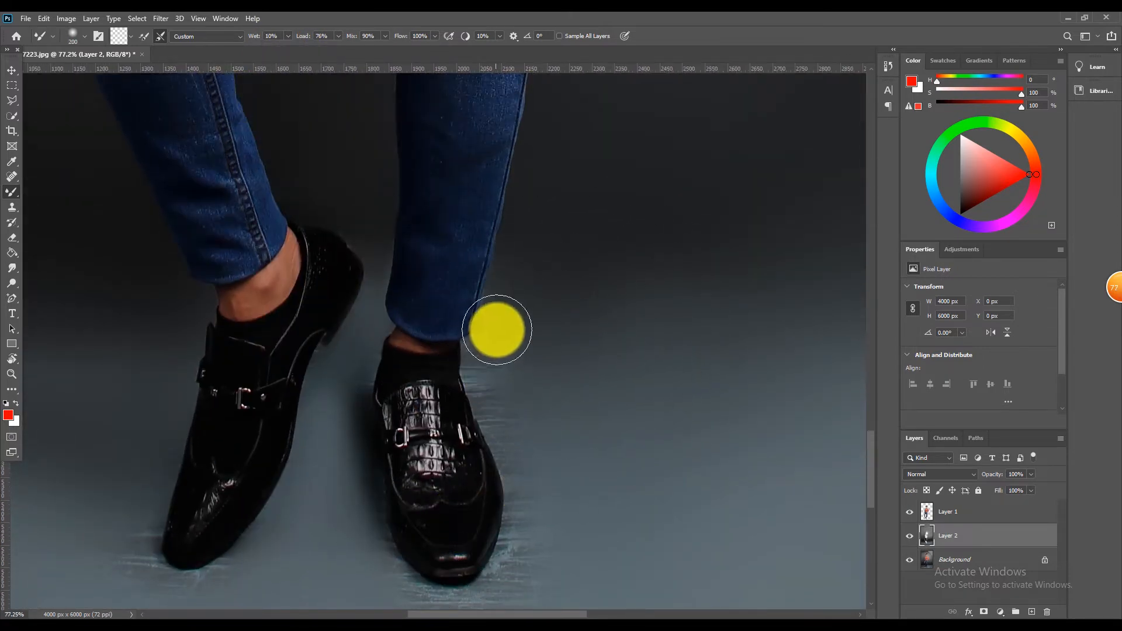
Blend the floor scratches beside the right-hand shoe's ankle and outer edge with Mixer Brush size 175
key(bracketleft)
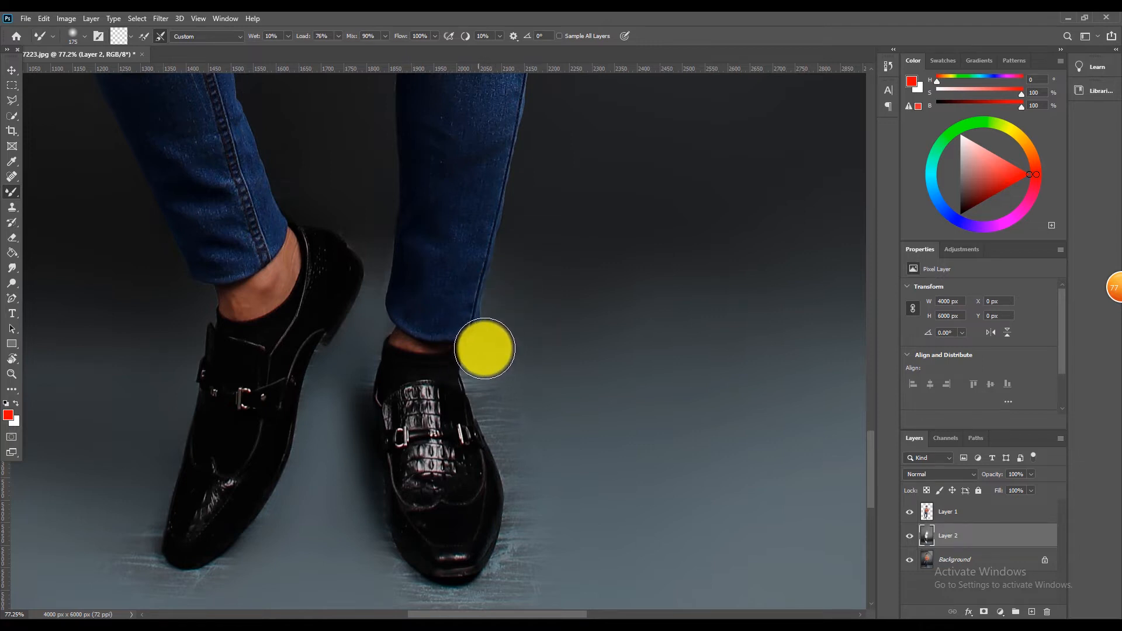
key(bracketright)
key(bracketright)
scroll(518, 345, down, 1)
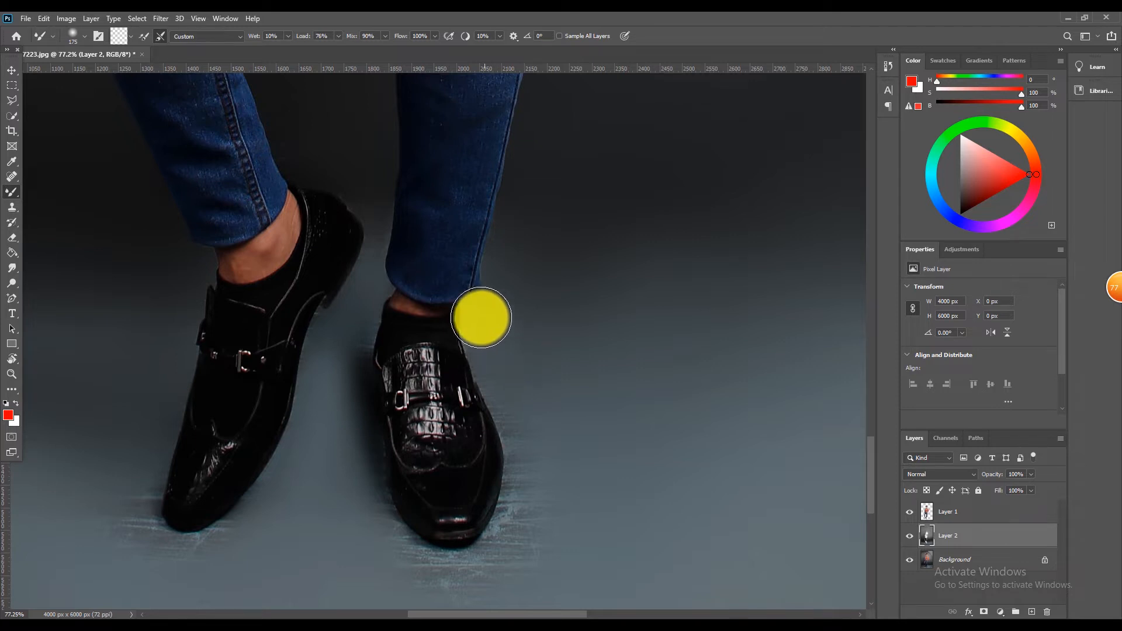
scroll(476, 298, down, 1)
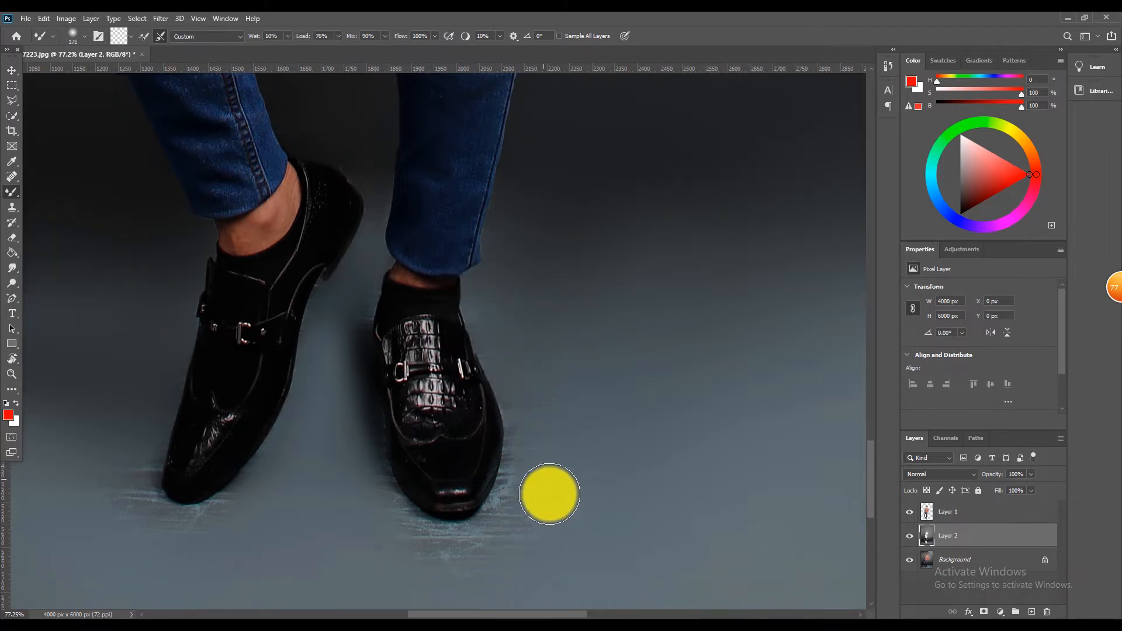
Smooth the scratches around the right-hand shoe's toe with Mixer Brush size 150
key(bracketleft)
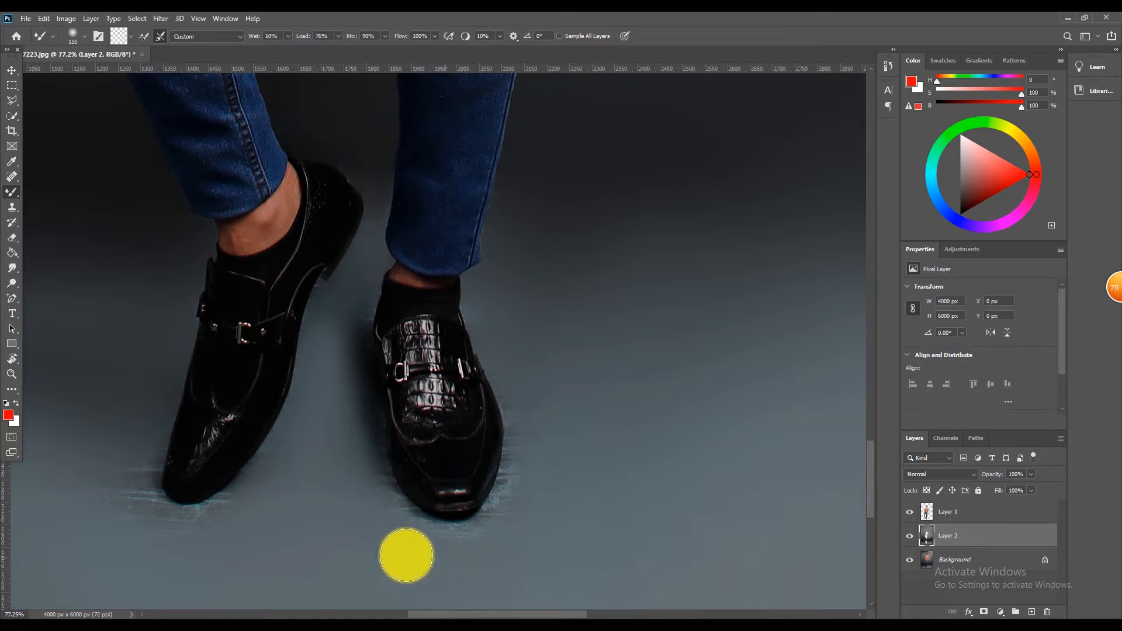
key(bracketleft)
scroll(318, 303, down, 1)
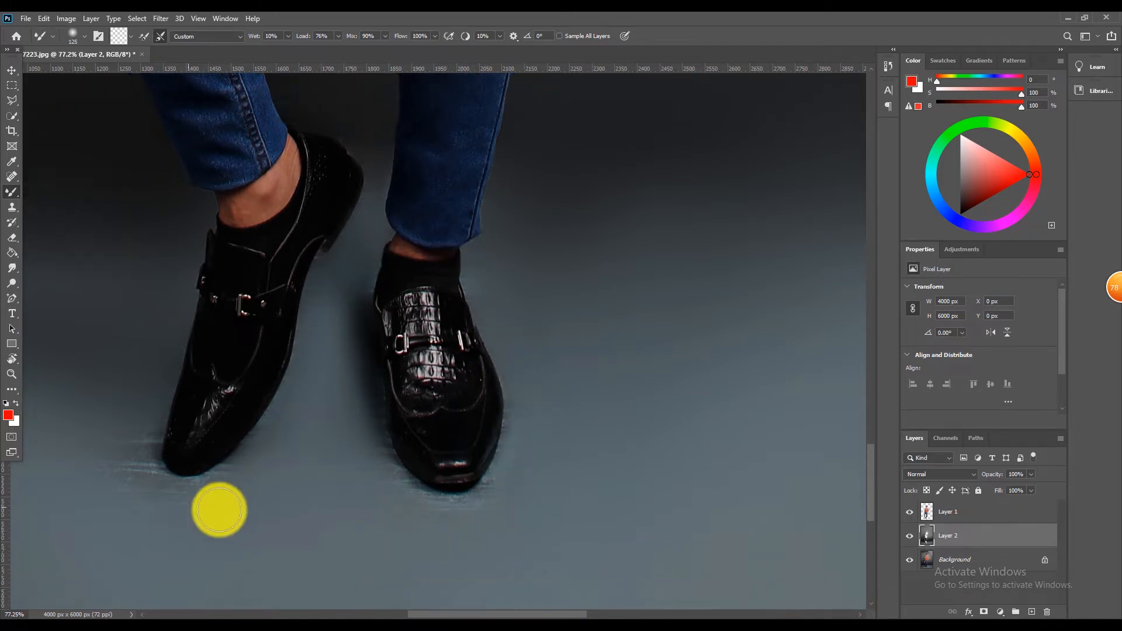
Smooth the scratches at the left-hand shoe's toe and the remaining ones at the right-hand toe, using Mixer Brush sizes 100 to 125
mouse_move(219, 510)
mouse_down()
mouse_move(96, 440)
mouse_move(166, 391)
mouse_move(142, 457)
mouse_up()
key(bracketleft)
key(bracketleft)
key(bracketleft)
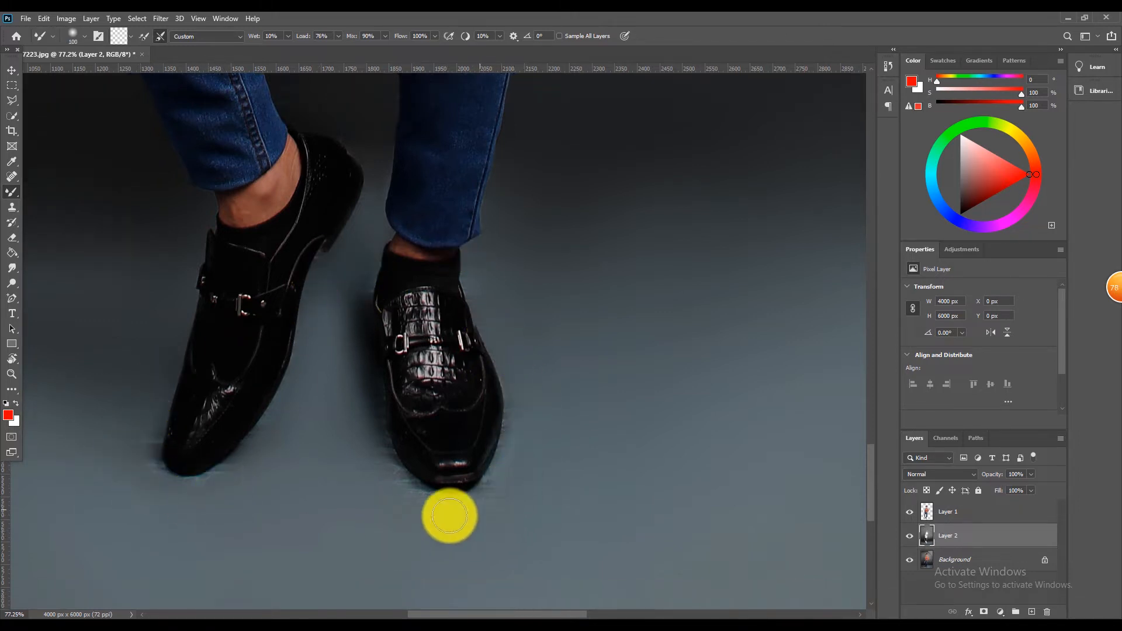
key(bracketright)
key(bracketright)
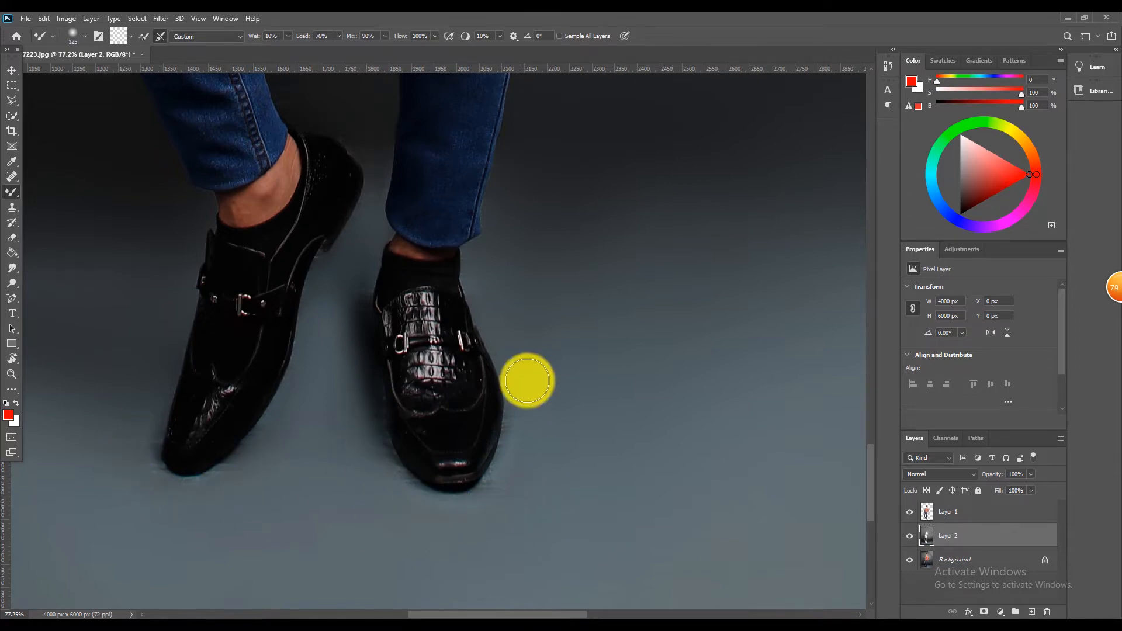
Even out the backdrop and floor across the whole picture with Mixer Brush size 800
key(ctrl+0)
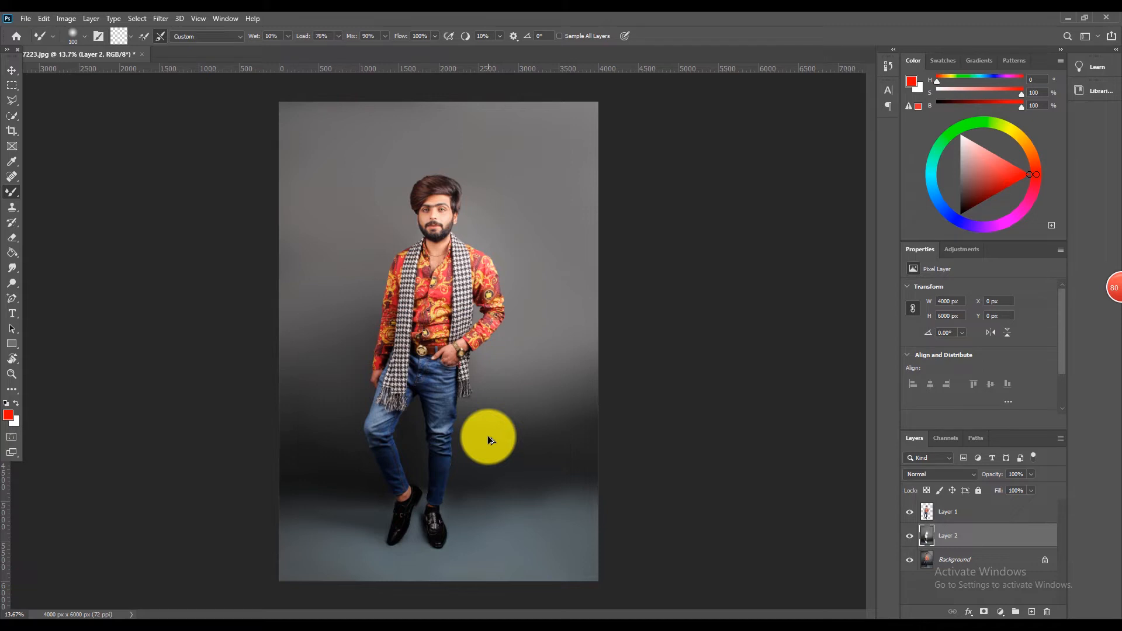
key(bracketright)
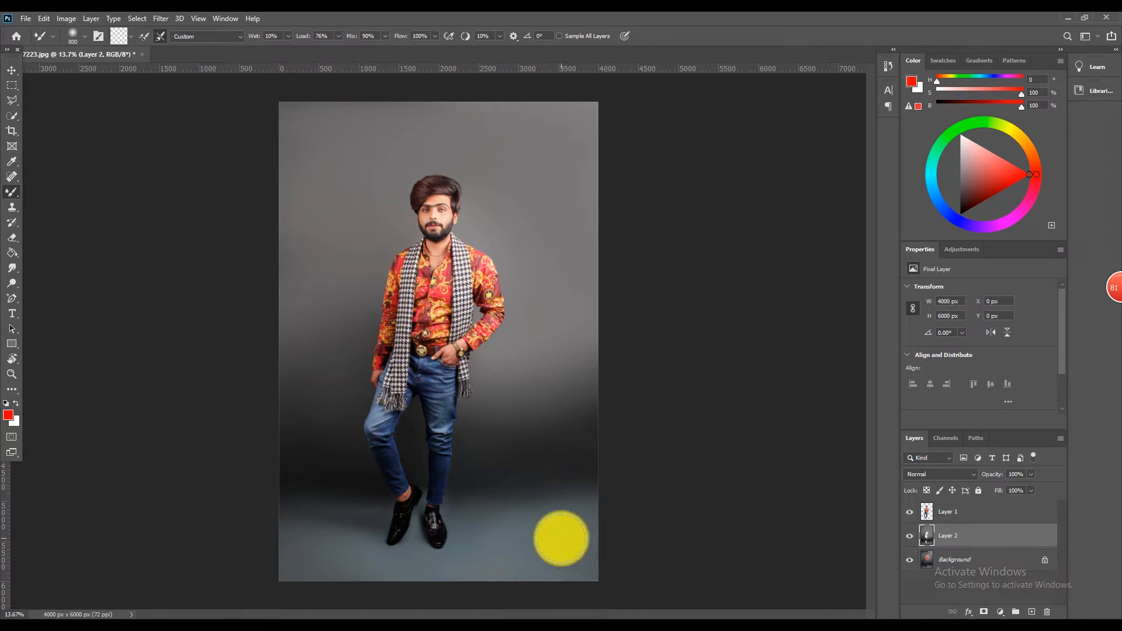
key(ctrl+plus)
key(ctrl+0)
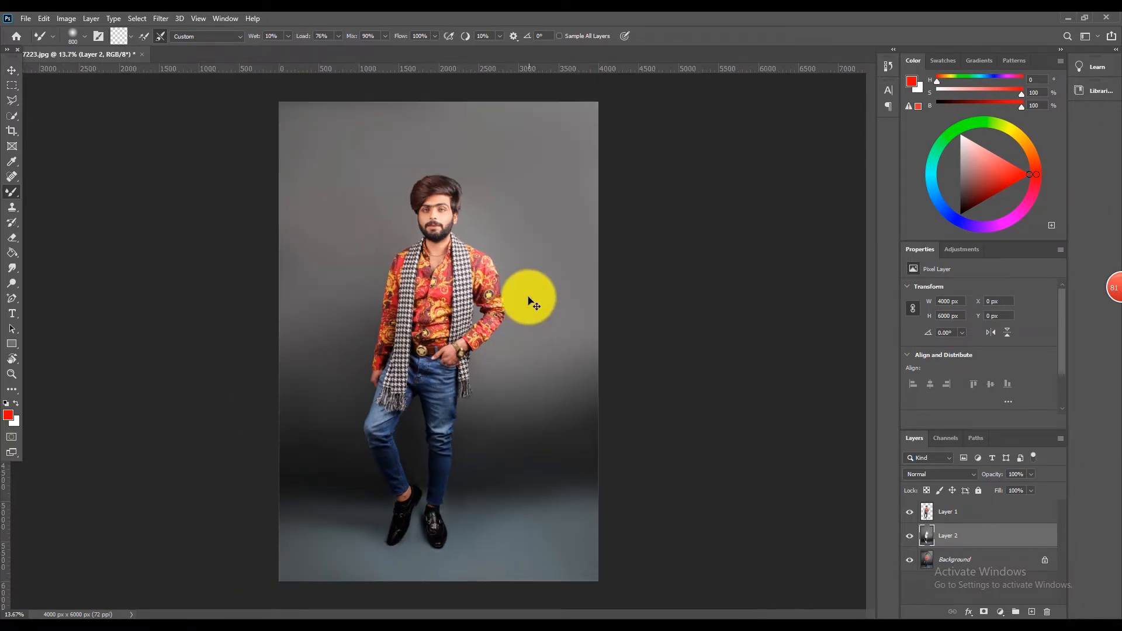
Desaturate the backdrop on Layer 2 with a Hue/Saturation adjustment, setting Saturation to -100
key(ctrl+u)
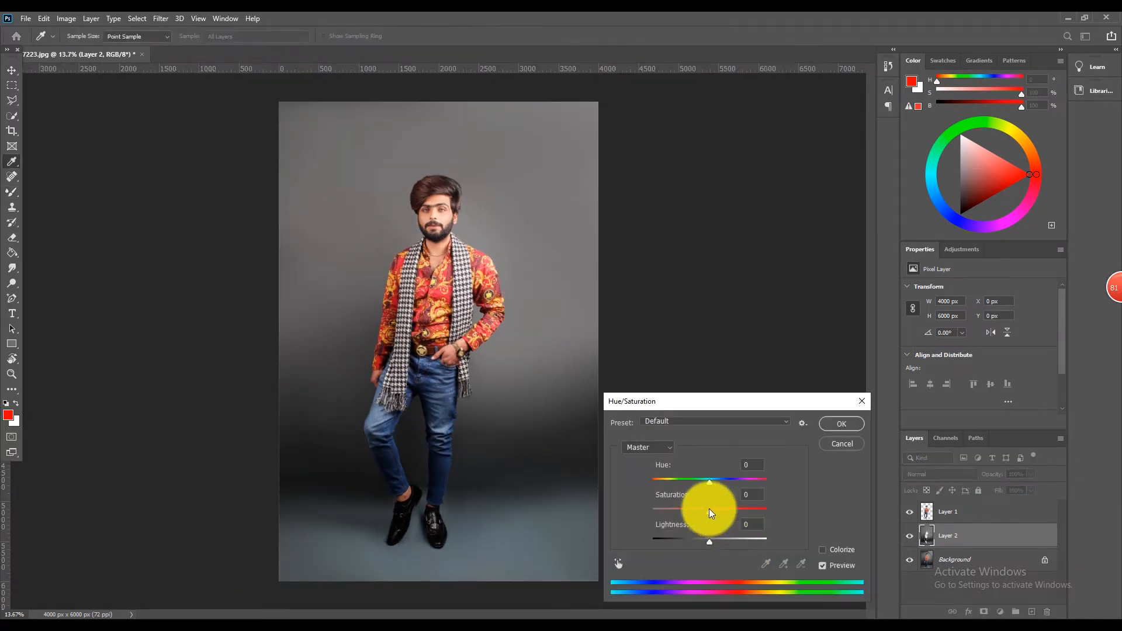
drag(709, 510, 552, 518)
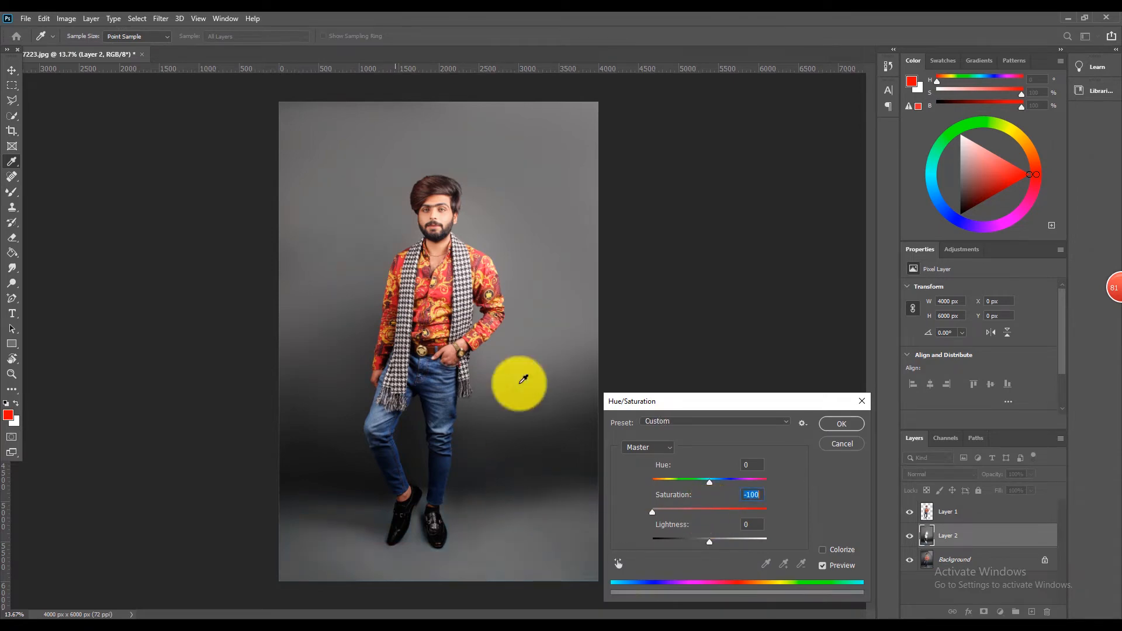
click(842, 424)
key(b)
scroll(465, 160, up, 3)
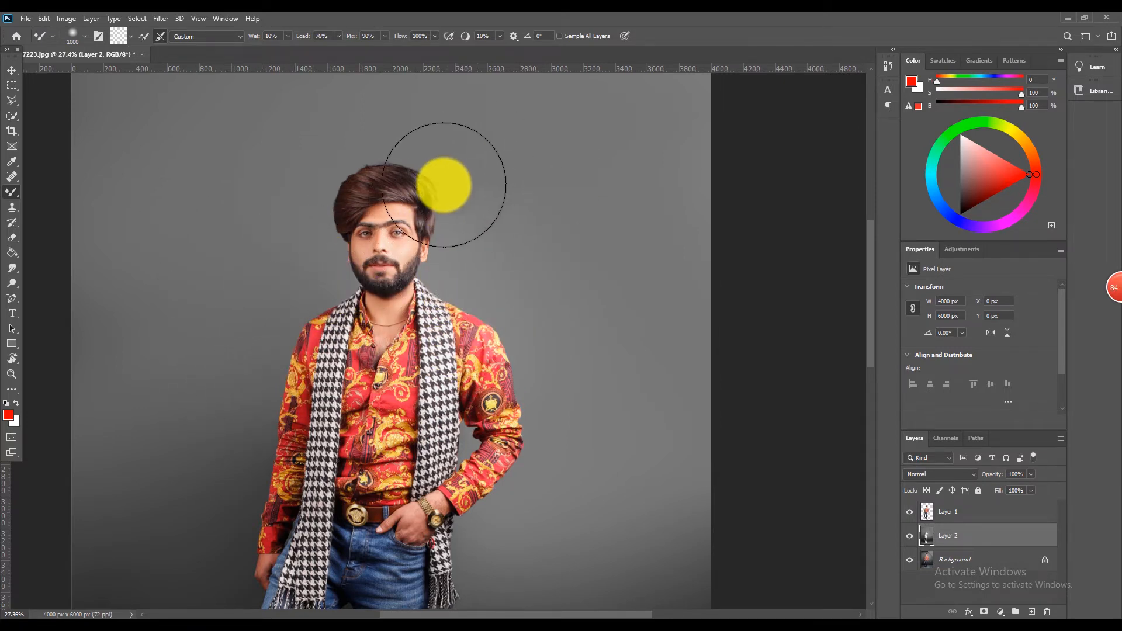
scroll(444, 185, down, 3)
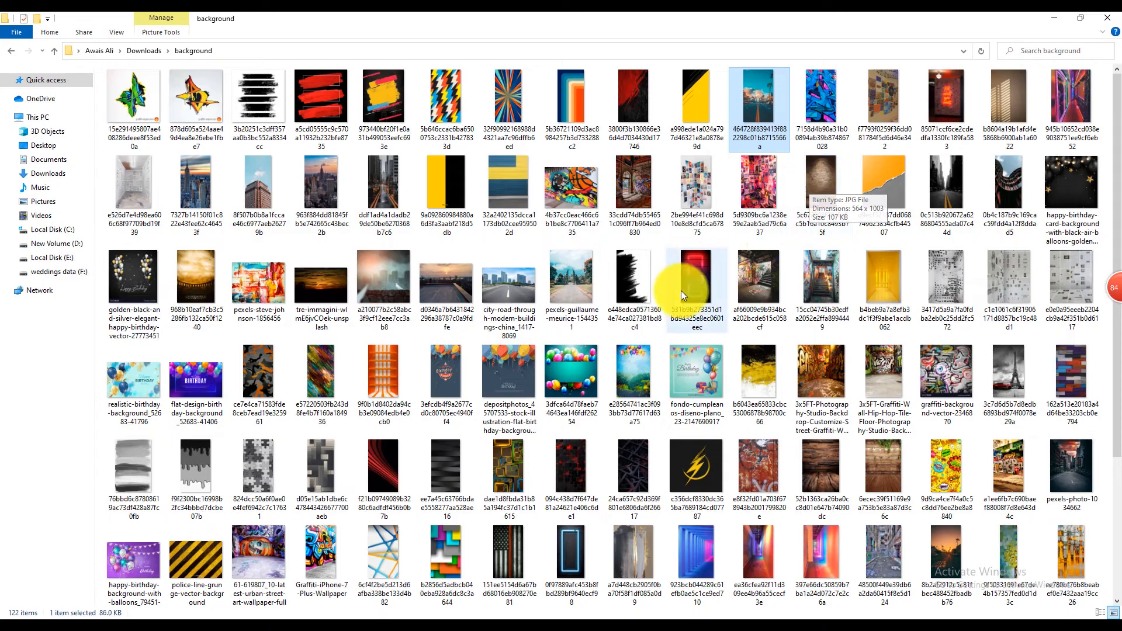
Switch to File Explorer and place the palm-lined street image from the background folder into the portrait document
scroll(682, 289, down, 3)
scroll(668, 313, up, 3)
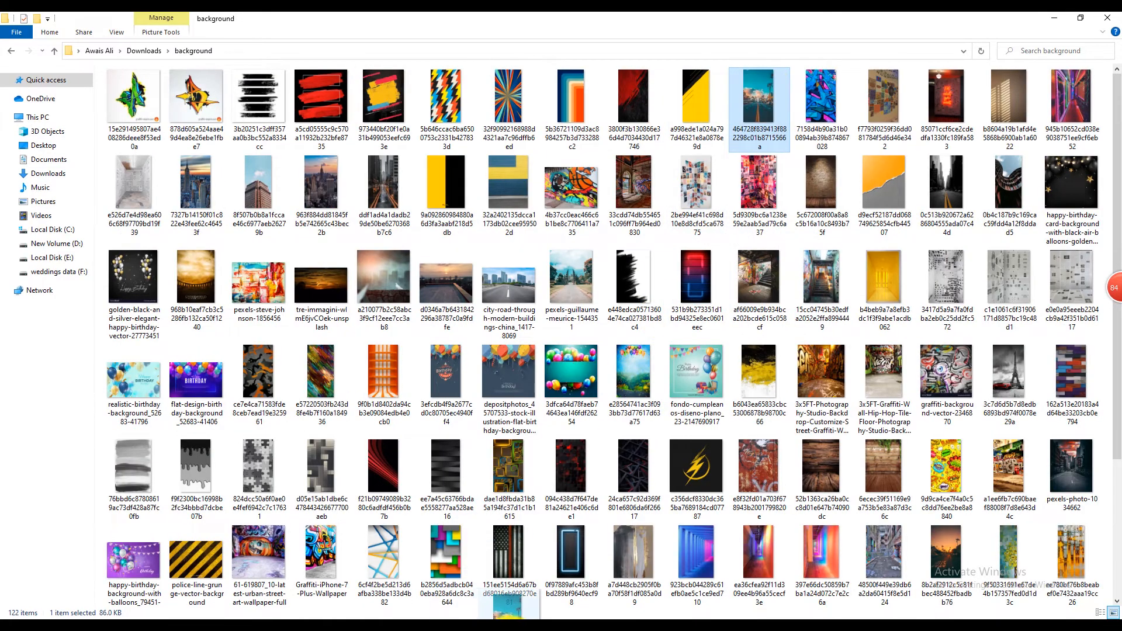
drag(508, 602, 485, 381)
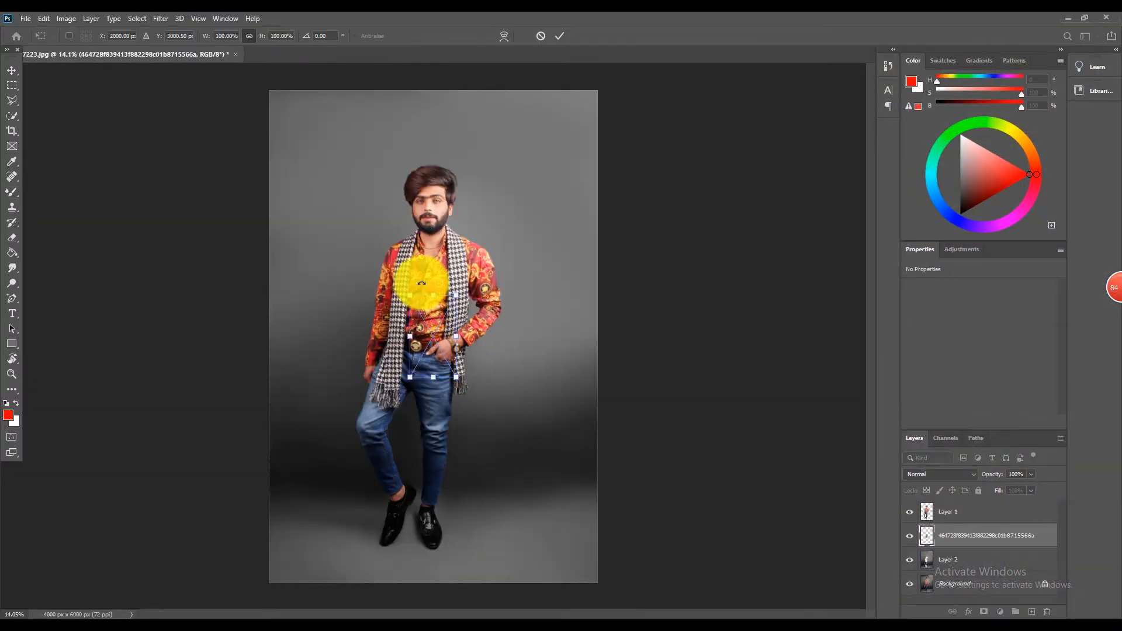
Scale the placed street image to 979.35%, centre it horizontally so it covers the whole canvas, and commit the placement
scroll(453, 288, down, 3)
drag(448, 315, 767, 153)
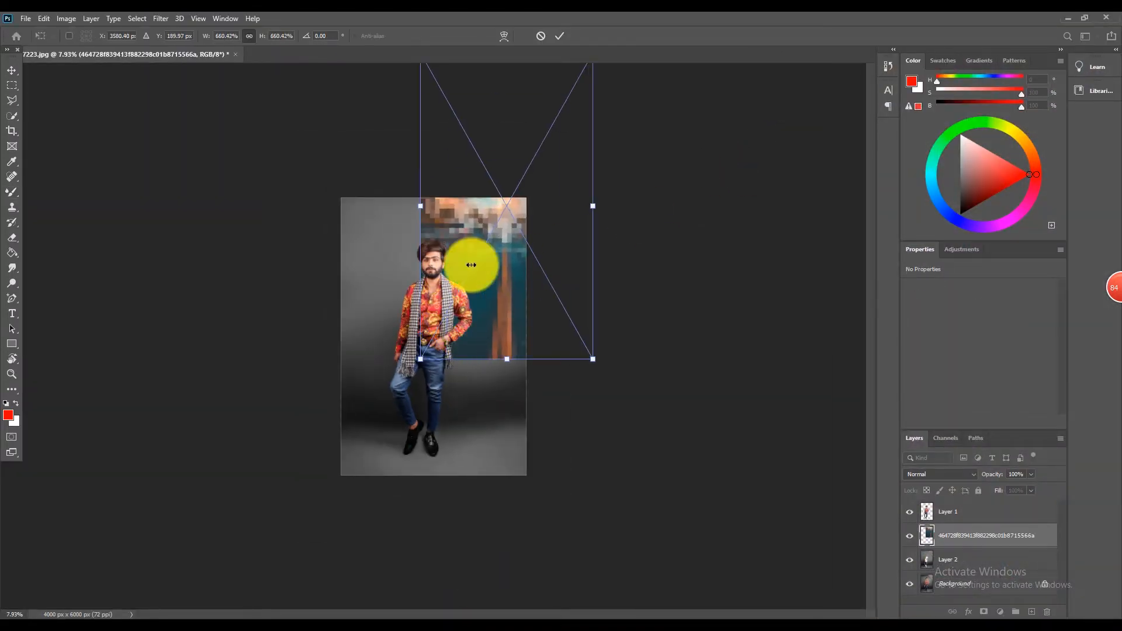
drag(472, 265, 401, 376)
drag(527, 314, 621, 351)
drag(557, 353, 506, 359)
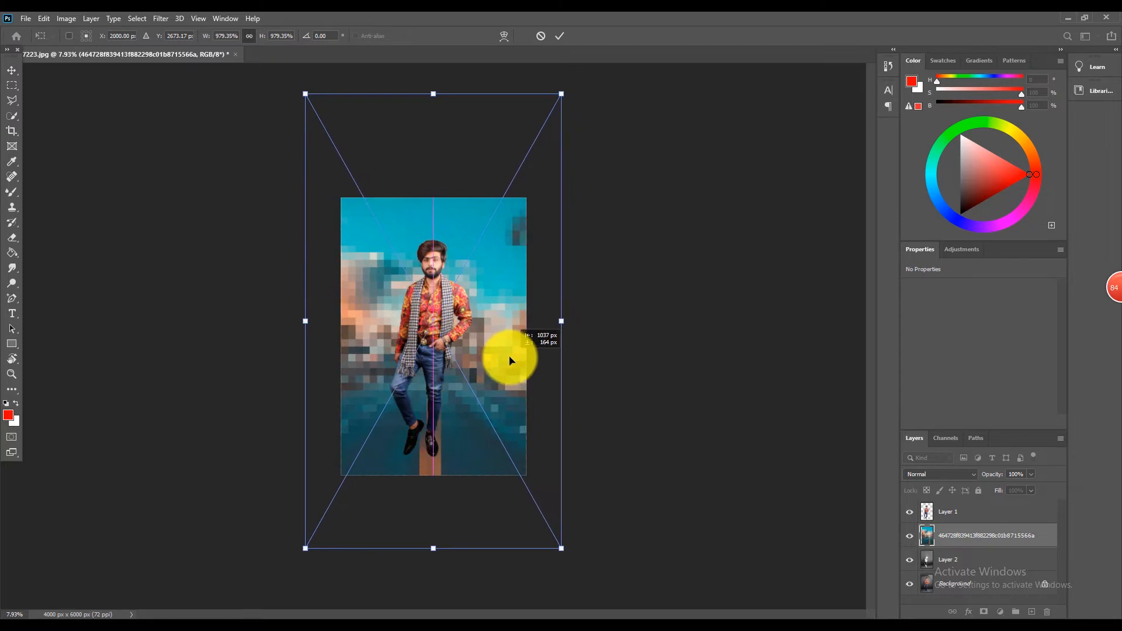
scroll(461, 312, up, 3)
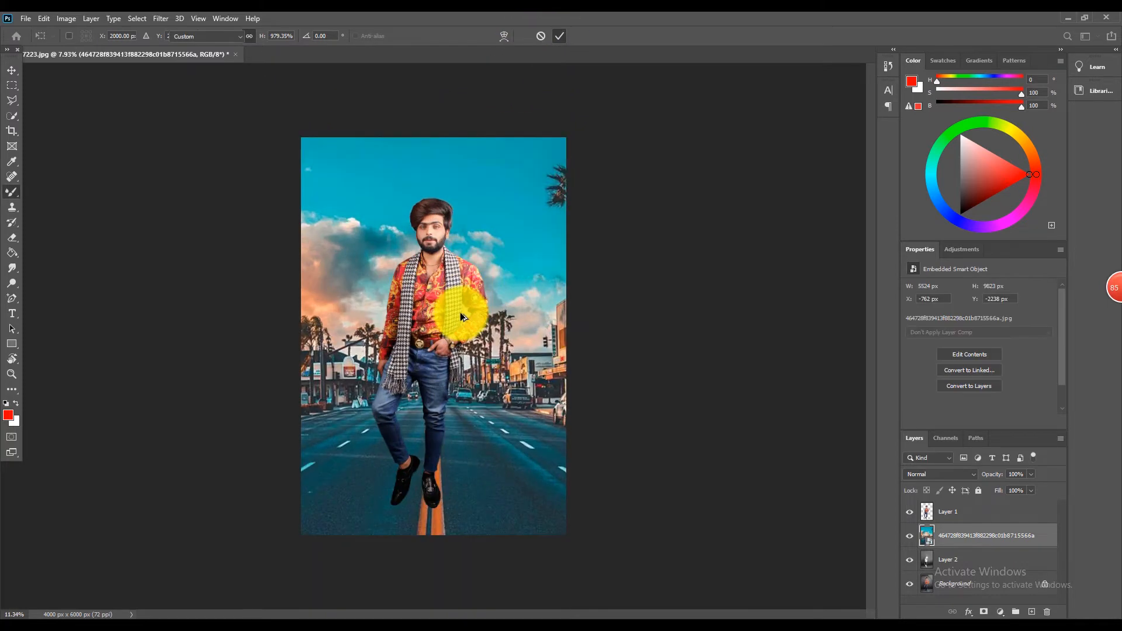
Blend the street image layer as Soft Light at 30% opacity and rasterize its smart object
click(938, 478)
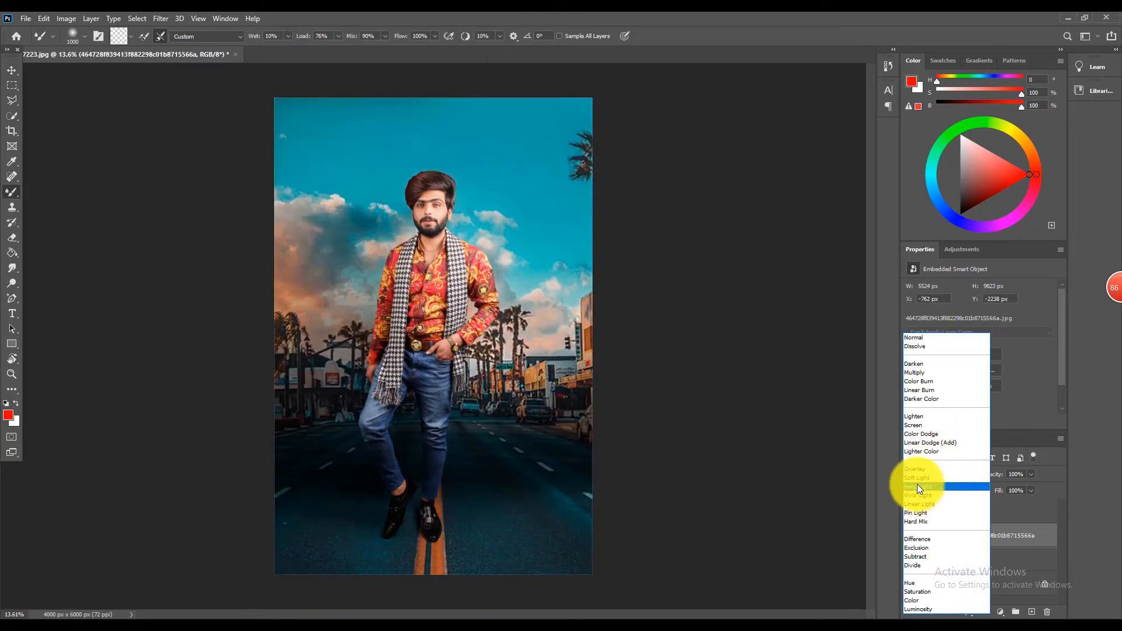
click(917, 481)
click(503, 306)
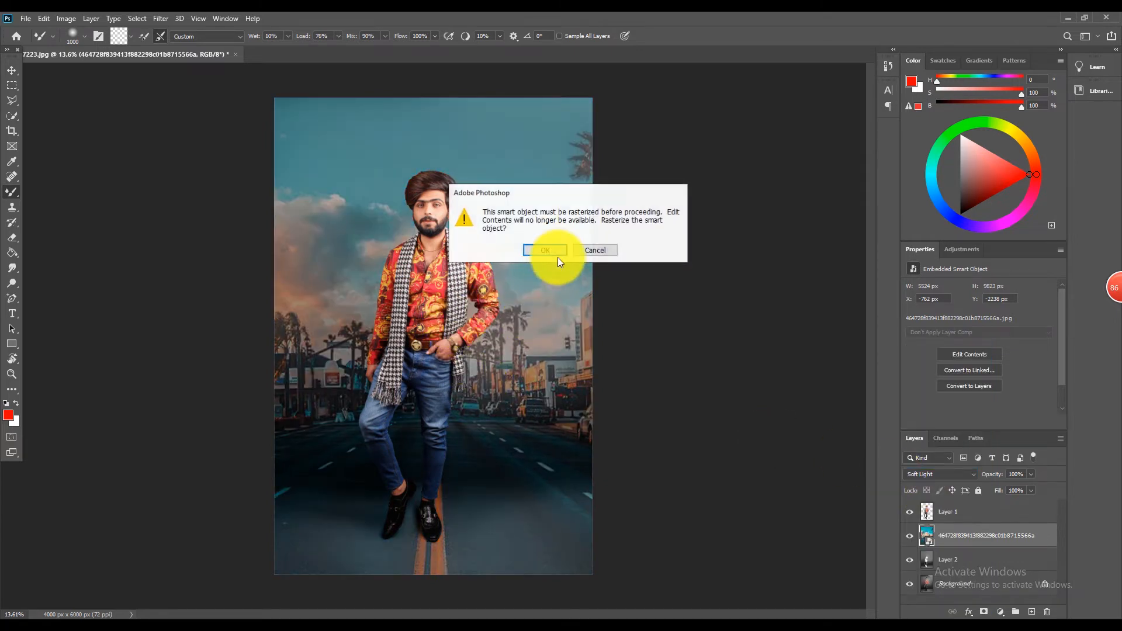
click(557, 258)
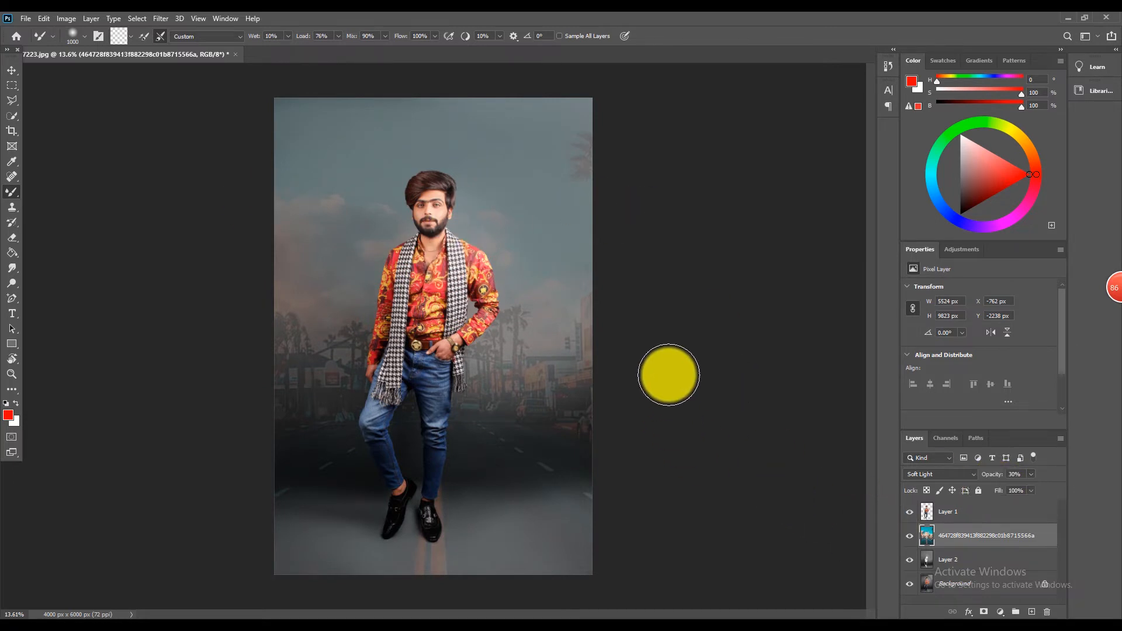
Move the street image straight down behind the man to Y 3077.42 px and apply the transform
key(ctrl+t)
mouse_move(521, 278)
mouse_down()
mouse_move(526, 322)
mouse_move(521, 248)
mouse_move(526, 287)
mouse_up()
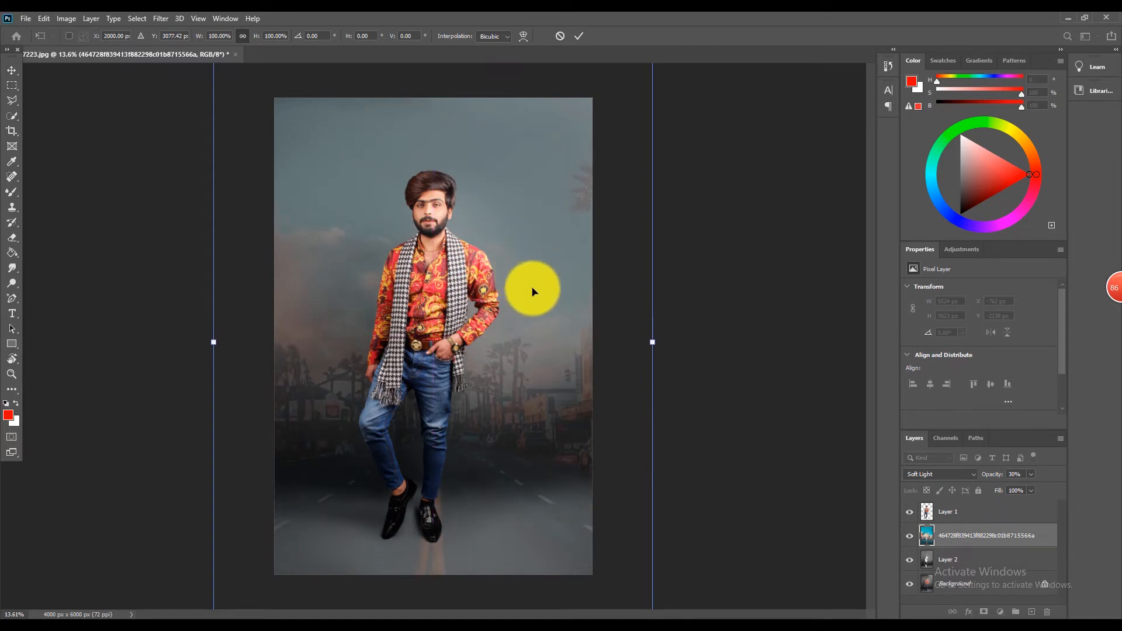
key(ctrl+0)
click(578, 36)
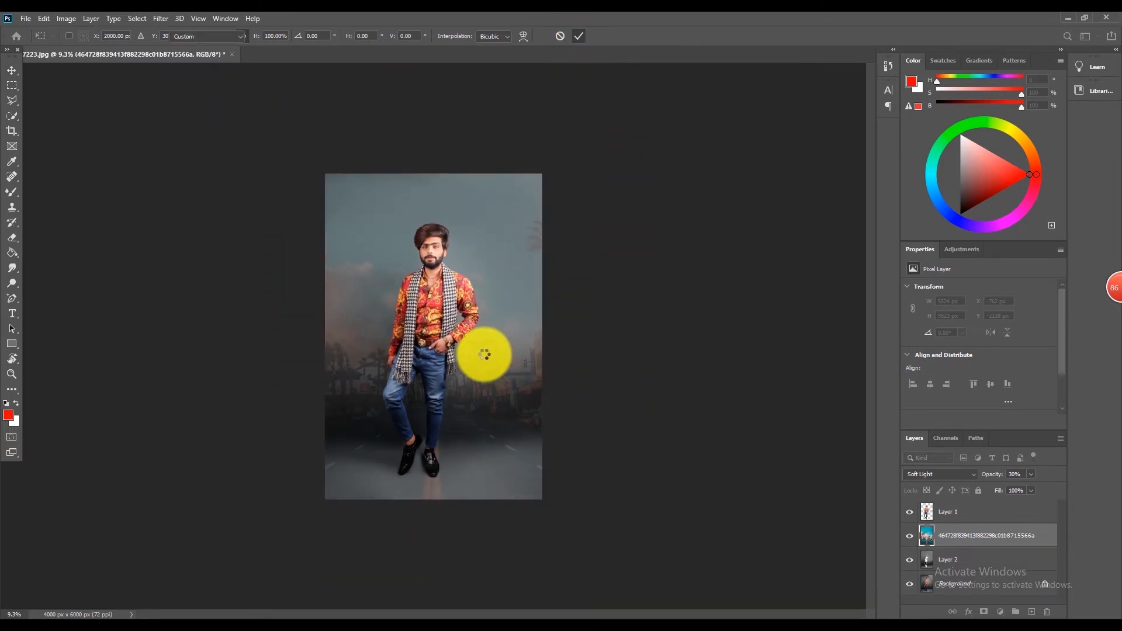
scroll(466, 358, up, 3)
scroll(410, 602, up, 6)
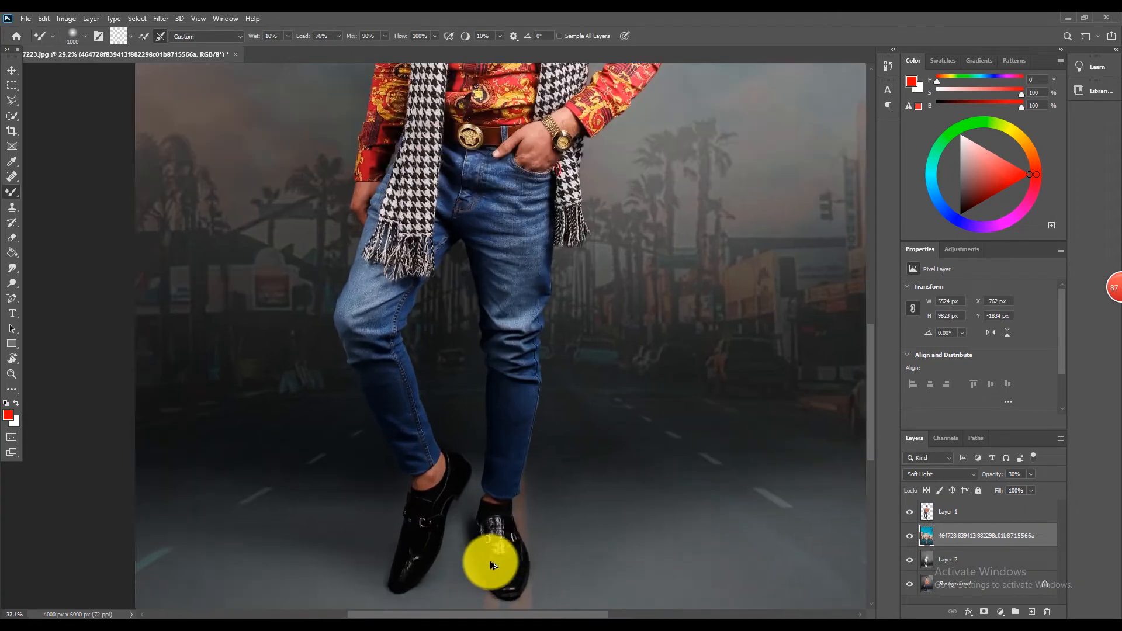
scroll(495, 441, down, 8)
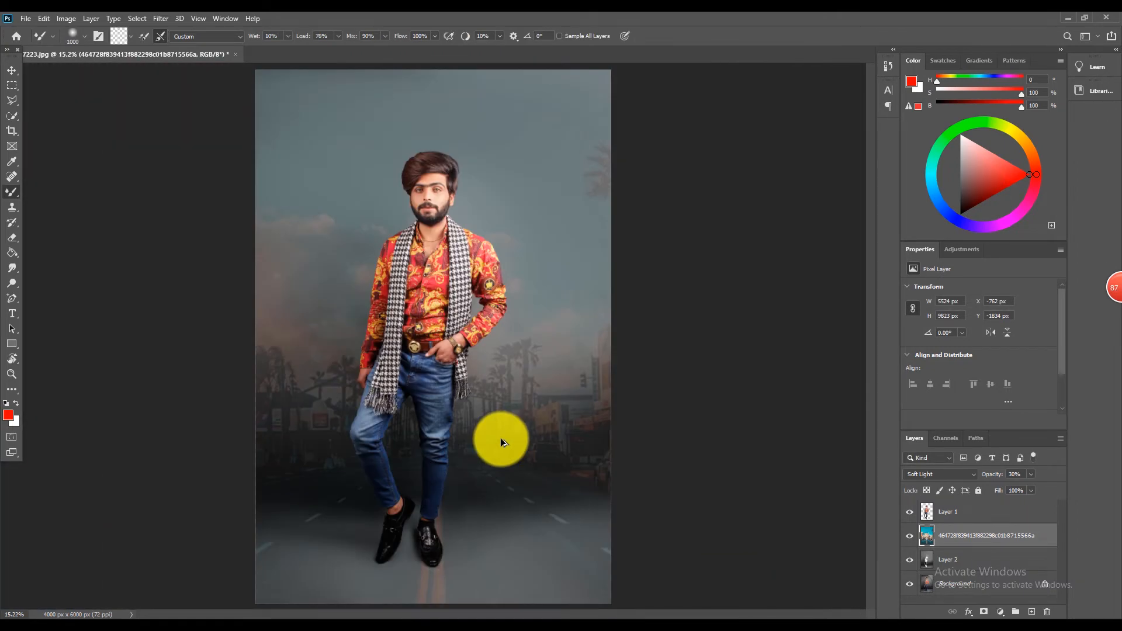
scroll(570, 514, down, 1)
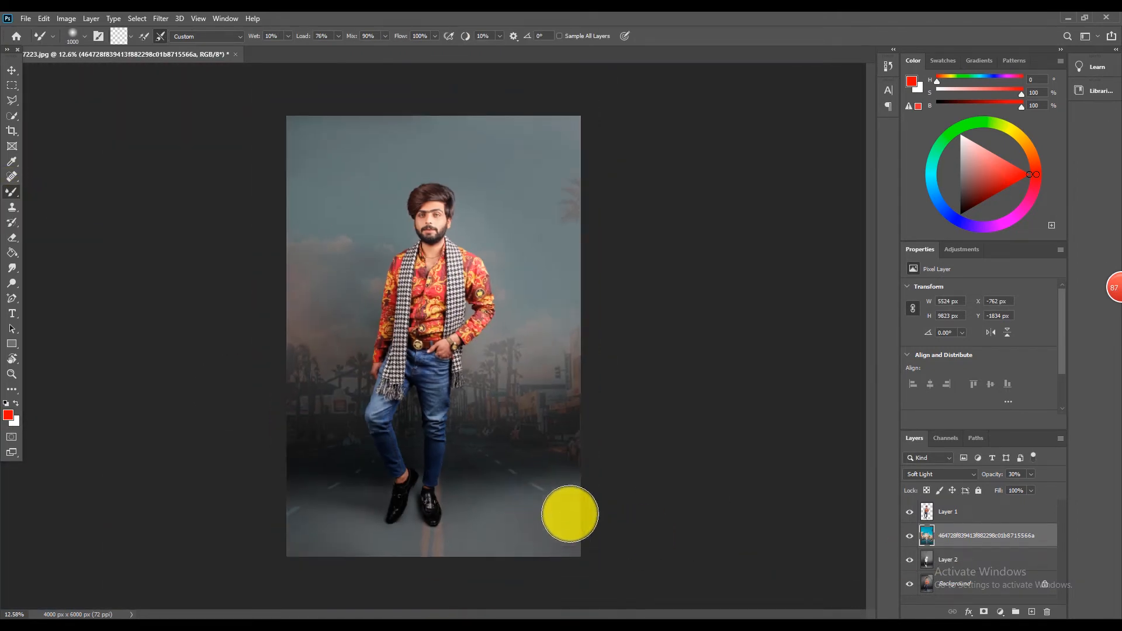
Darken the floor on Layer 2 with a soft black Brush at 4% opacity, using sizes 1500 and 1700
scroll(545, 536, up, 1)
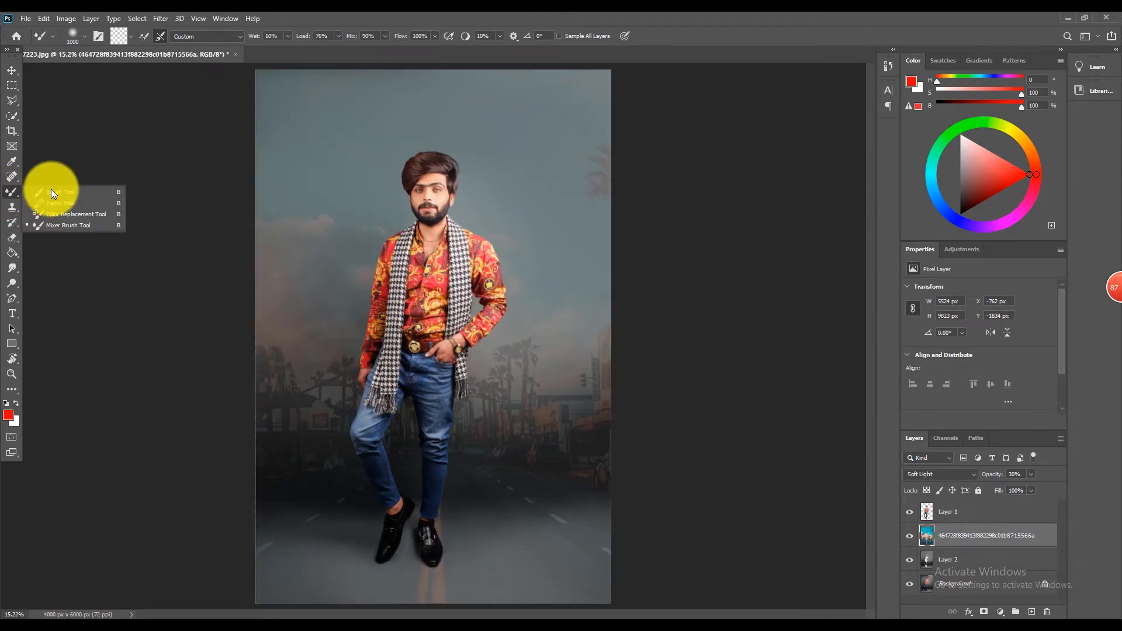
click(51, 191)
click(5, 404)
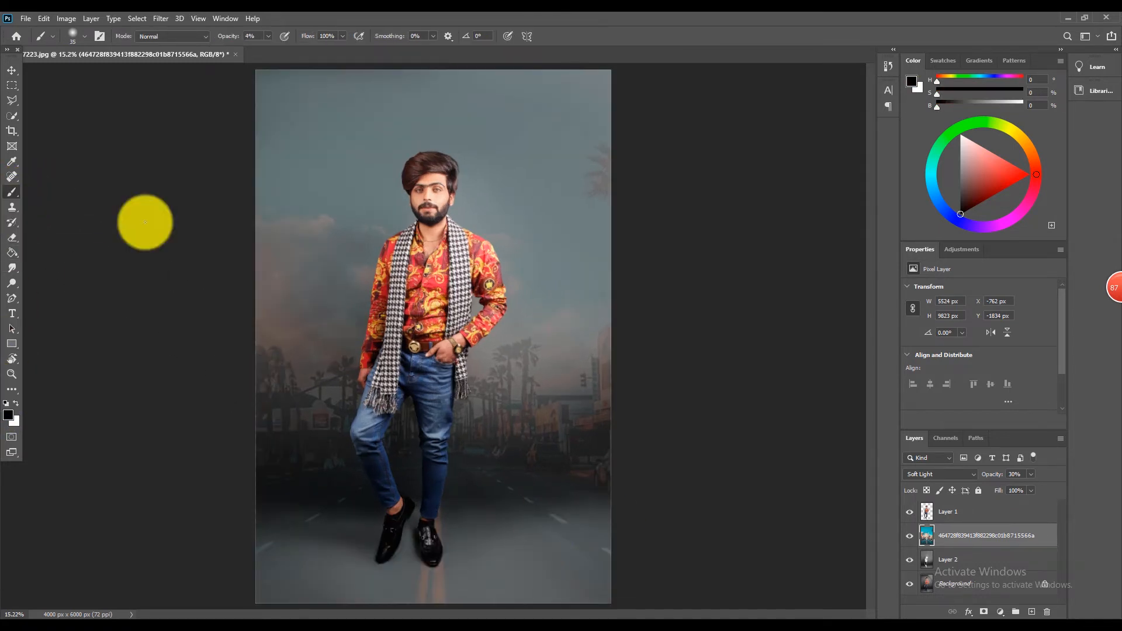
scroll(471, 520, up, 1)
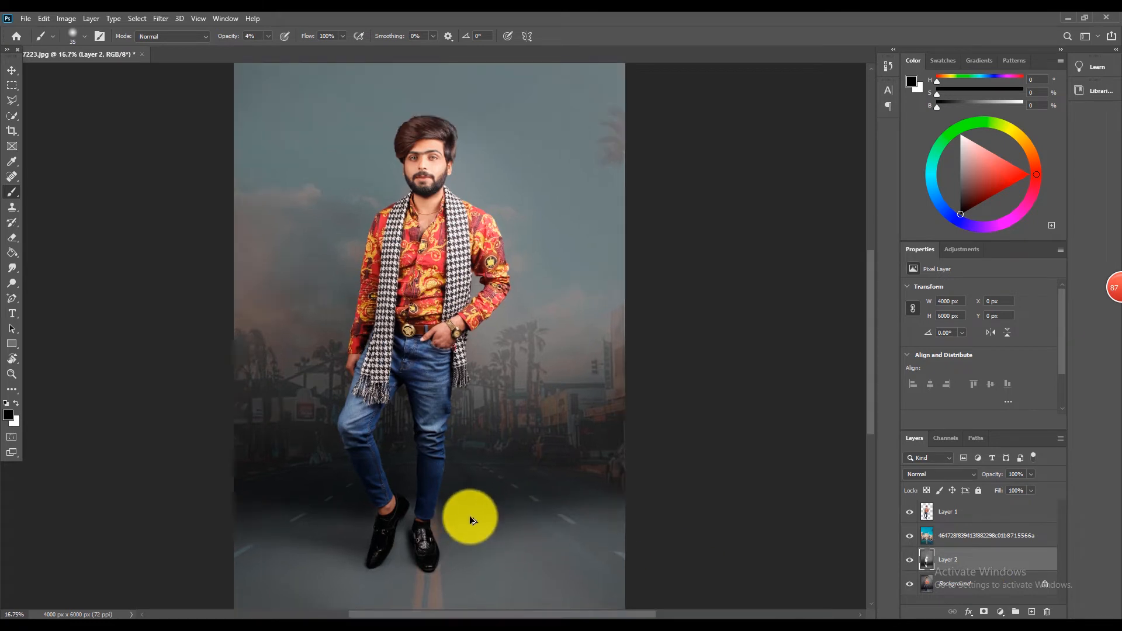
scroll(471, 520, down, 3)
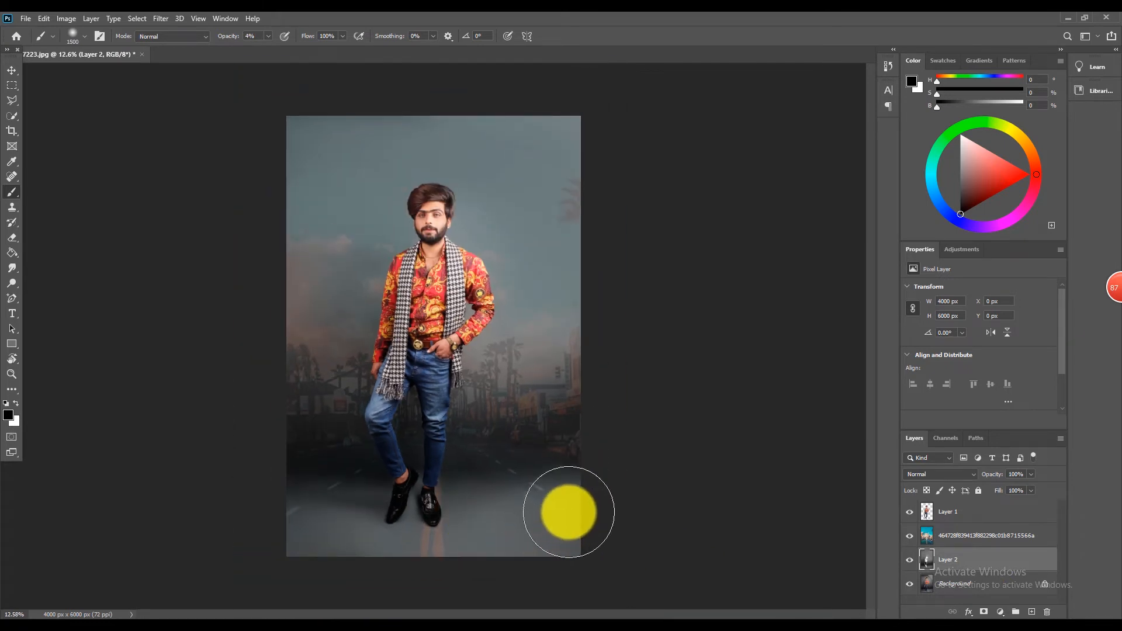
mouse_move(569, 509)
mouse_down()
mouse_move(457, 541)
mouse_move(305, 532)
mouse_move(538, 541)
mouse_move(574, 507)
mouse_move(371, 565)
mouse_move(278, 550)
mouse_move(508, 571)
mouse_move(721, 533)
mouse_move(583, 509)
mouse_move(448, 539)
mouse_move(258, 539)
mouse_move(453, 533)
mouse_move(671, 500)
mouse_move(420, 554)
mouse_move(347, 553)
mouse_move(300, 525)
mouse_move(440, 553)
mouse_move(651, 501)
mouse_up()
key(bracketright)
scroll(517, 543, up, 3)
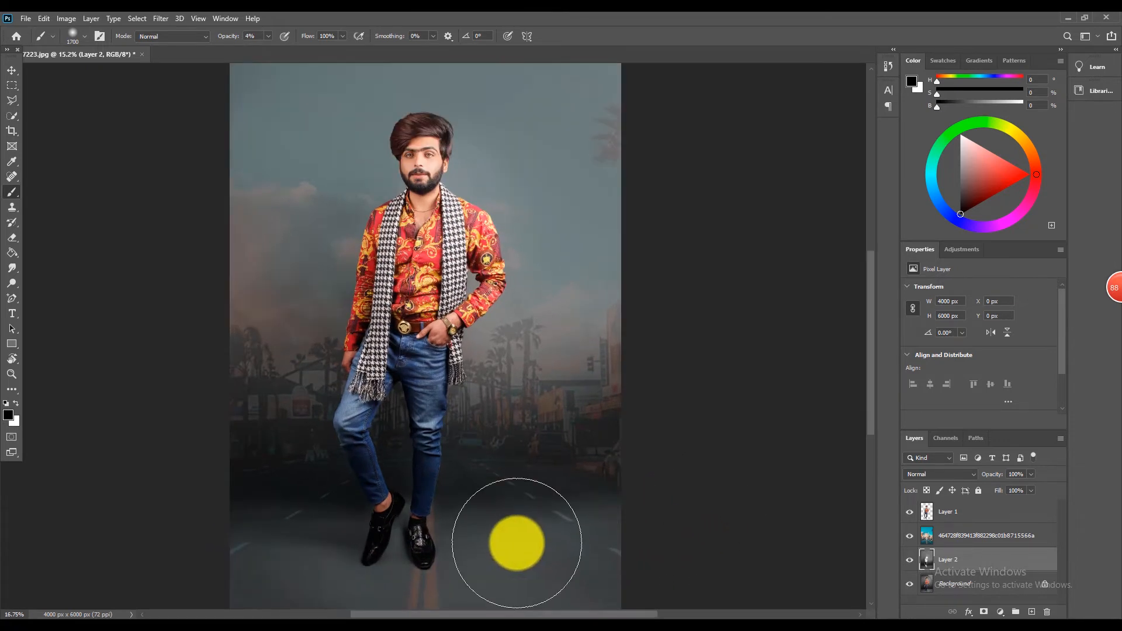
With the street image layer temporarily hidden, blend the floor around the shoes on Layer 2 using the Mixer Brush at sizes 600 and 800
click(909, 536)
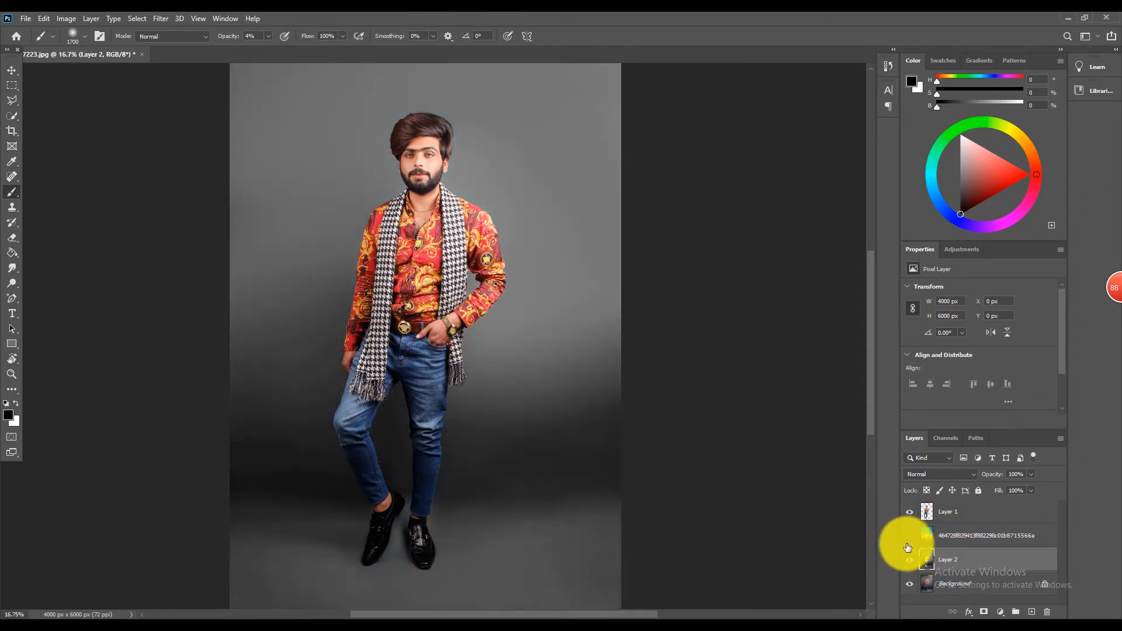
right_click(12, 202)
right_click(13, 194)
click(45, 226)
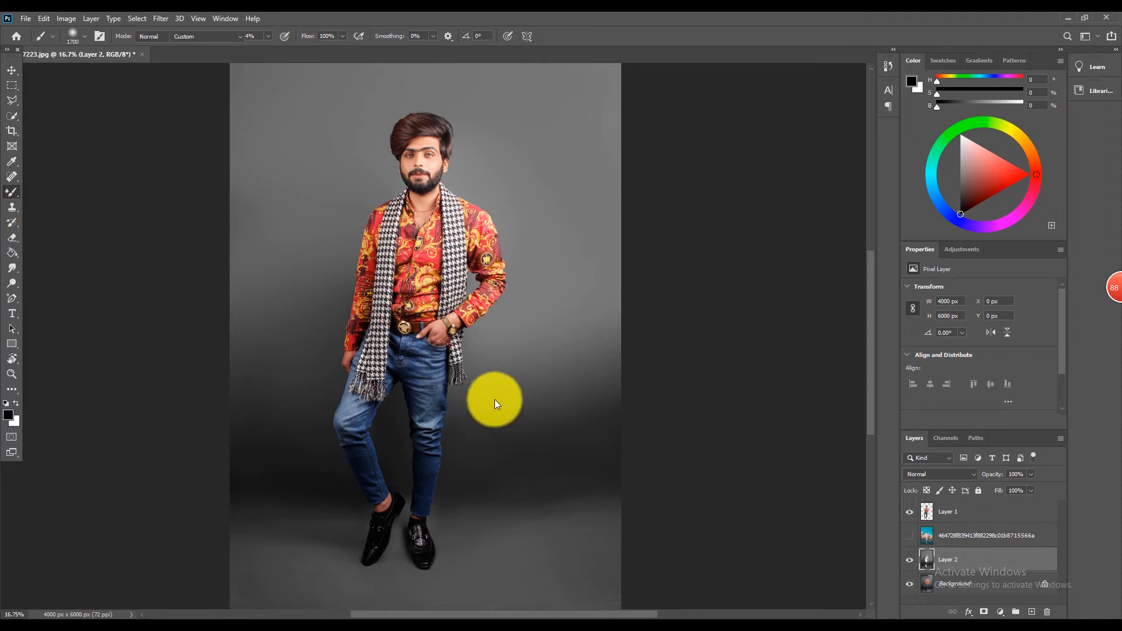
scroll(494, 399, down, 1)
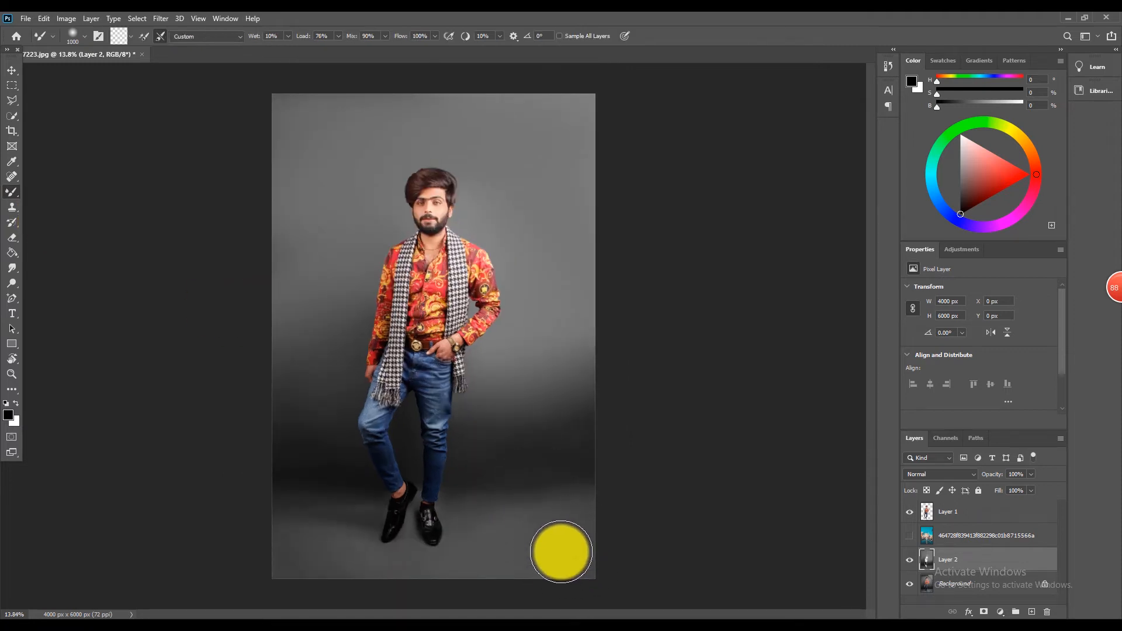
scroll(301, 564, up, 4)
key(bracketleft)
key(bracketleft)
key(bracketleft)
key(bracketleft)
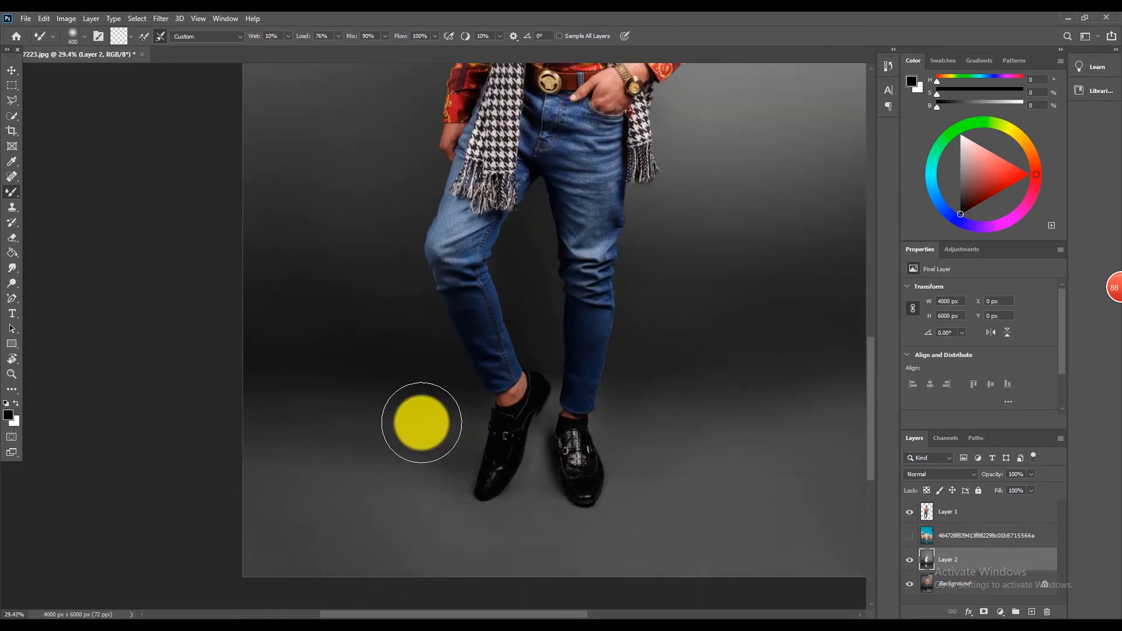
key(bracketright)
key(bracketright)
scroll(637, 403, down, 4)
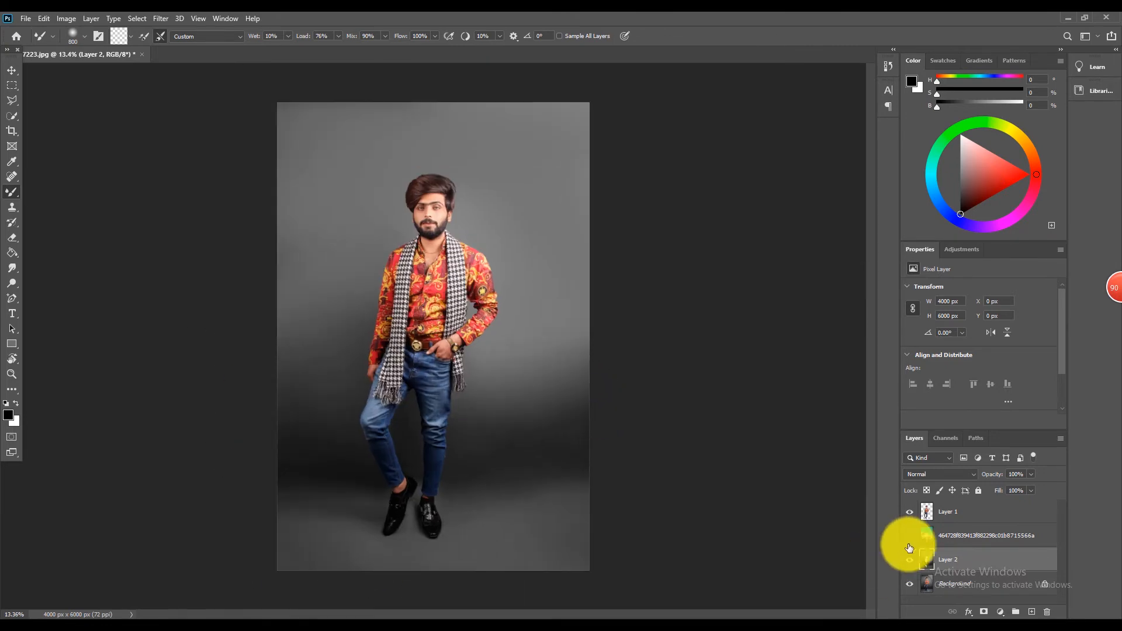
click(909, 535)
Set the Soft Light street image layer's opacity to 27%
scroll(538, 325, up, 1)
scroll(489, 466, down, 1)
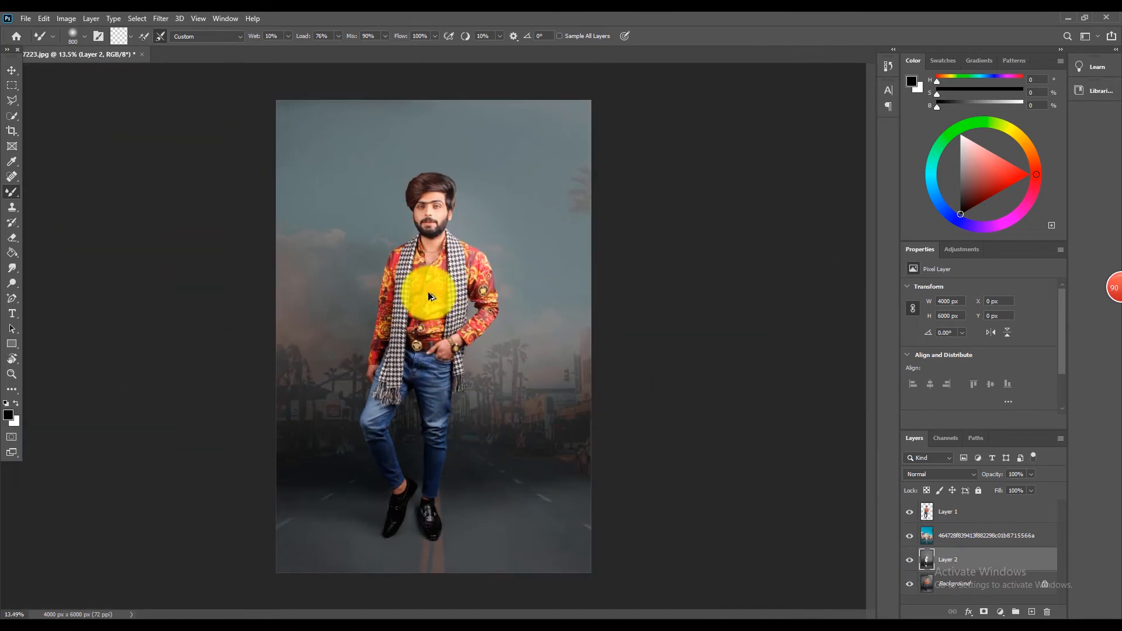
scroll(428, 292, up, 2)
scroll(450, 133, up, 2)
scroll(446, 176, down, 2)
scroll(454, 216, down, 1)
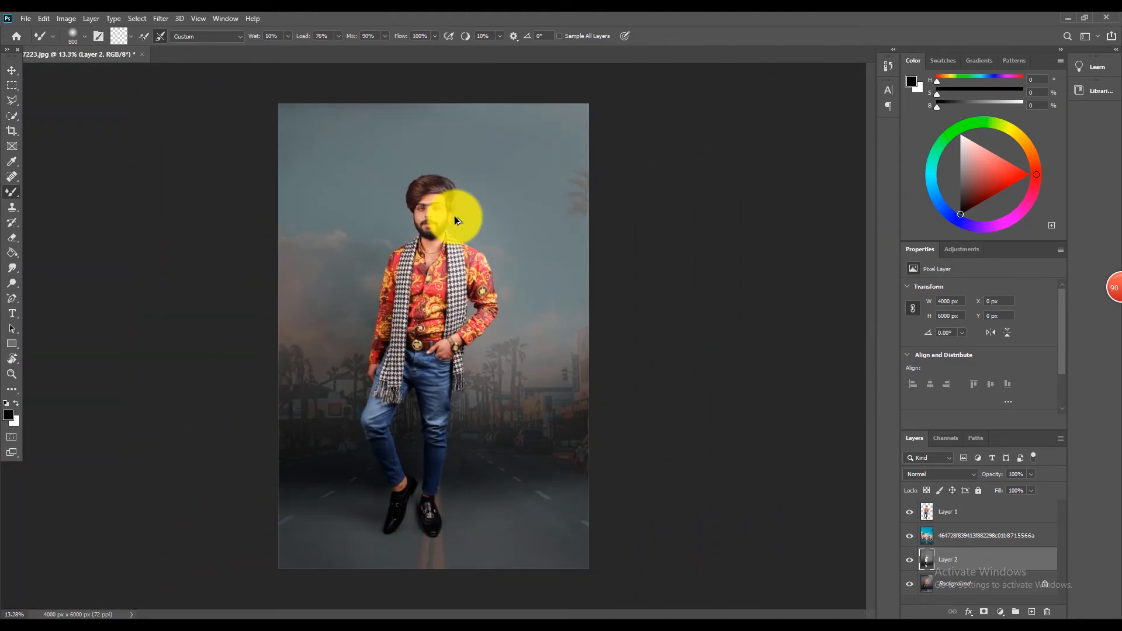
scroll(440, 152, up, 2)
scroll(440, 152, down, 3)
scroll(468, 377, up, 1)
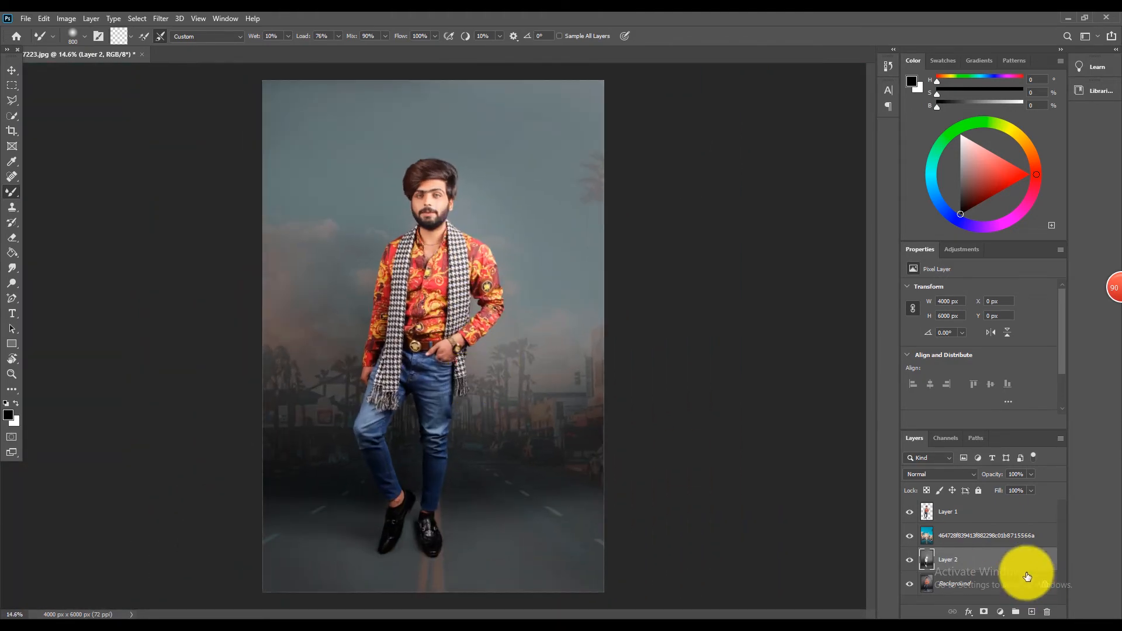
click(1009, 545)
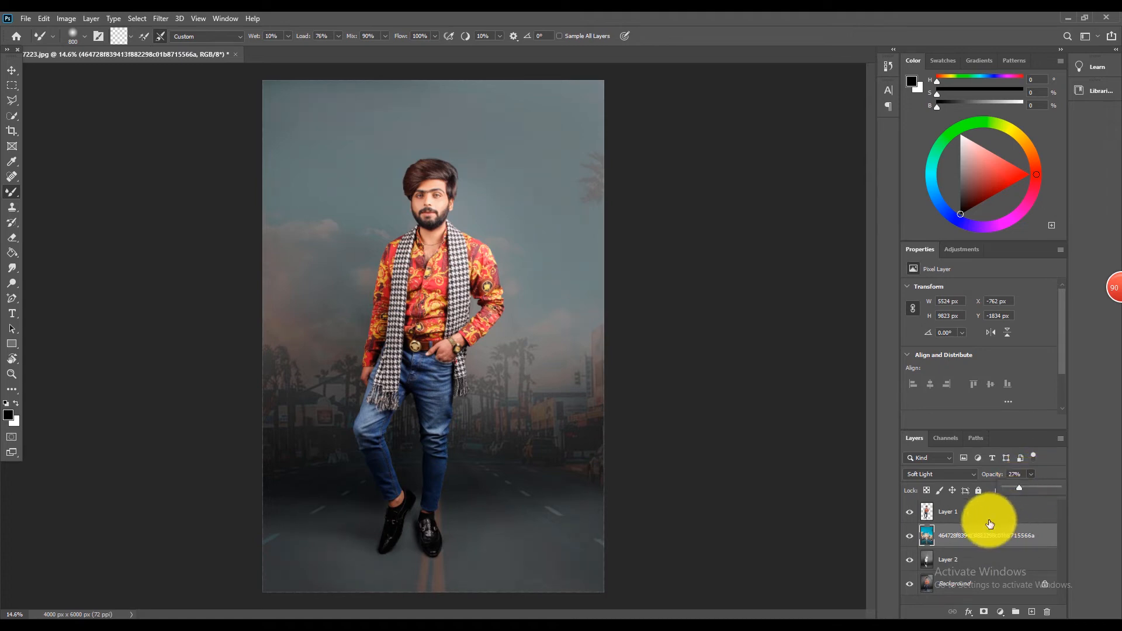
Load the man's outline from Layer 1 as a selection and feather it by 0.5 pixels
click(932, 519)
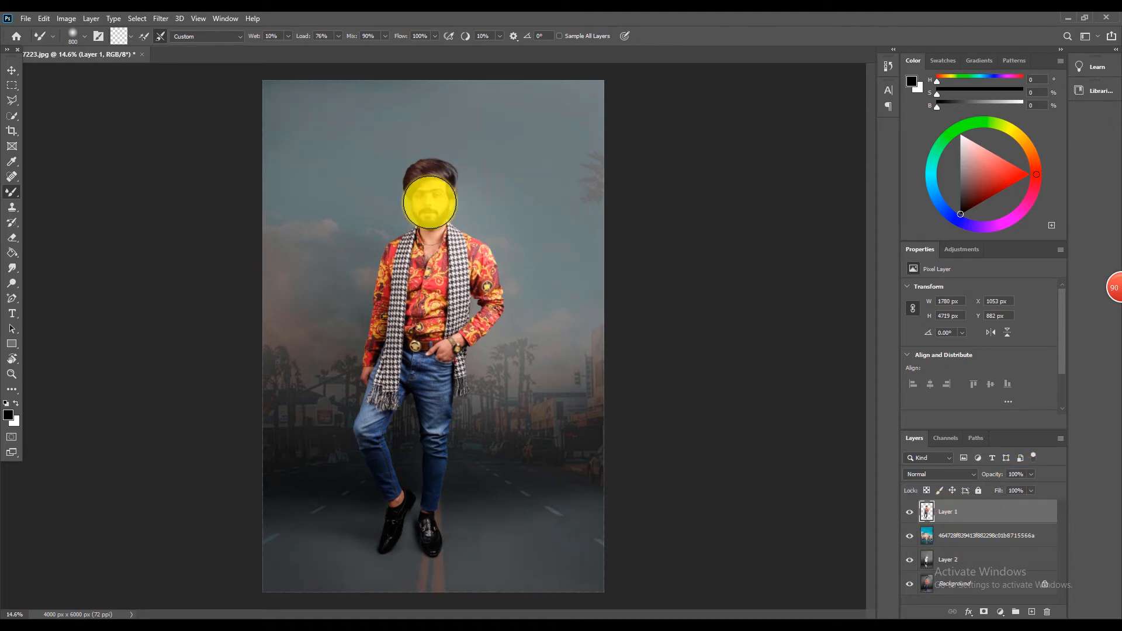
scroll(430, 181, up, 6)
scroll(437, 182, down, 7)
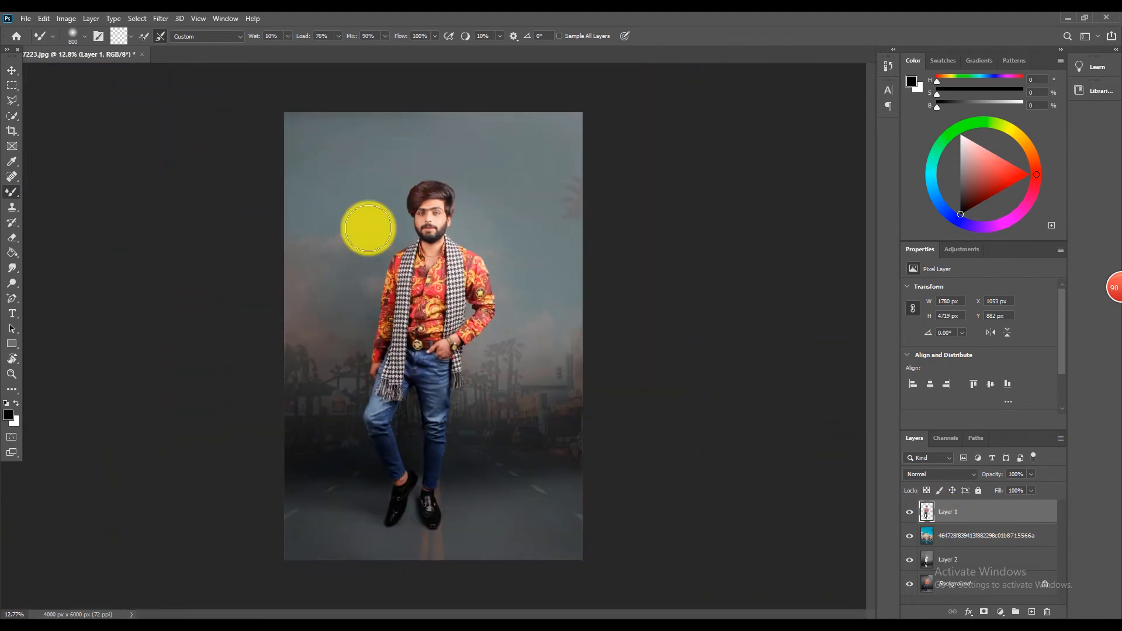
scroll(448, 188, up, 1)
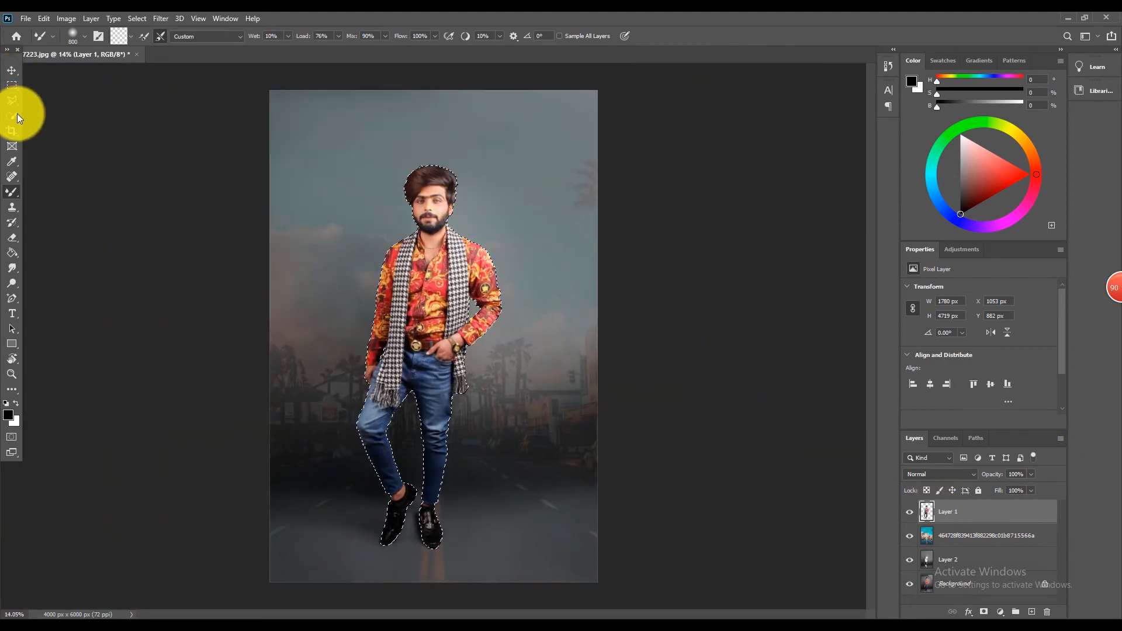
click(12, 116)
right_click(542, 182)
click(567, 210)
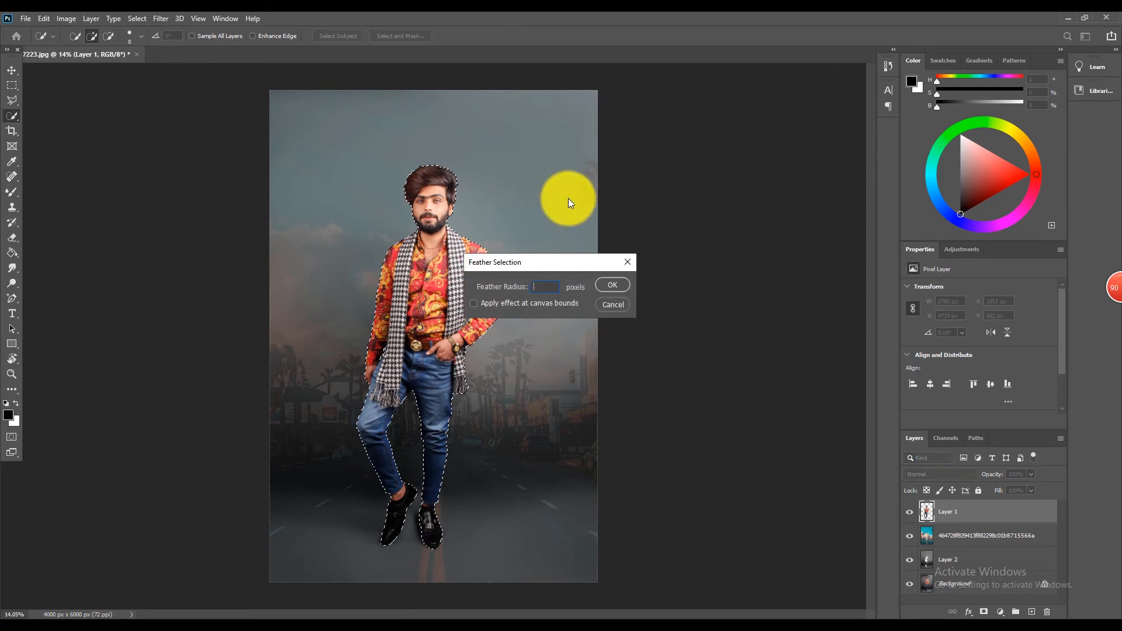
text(.5)
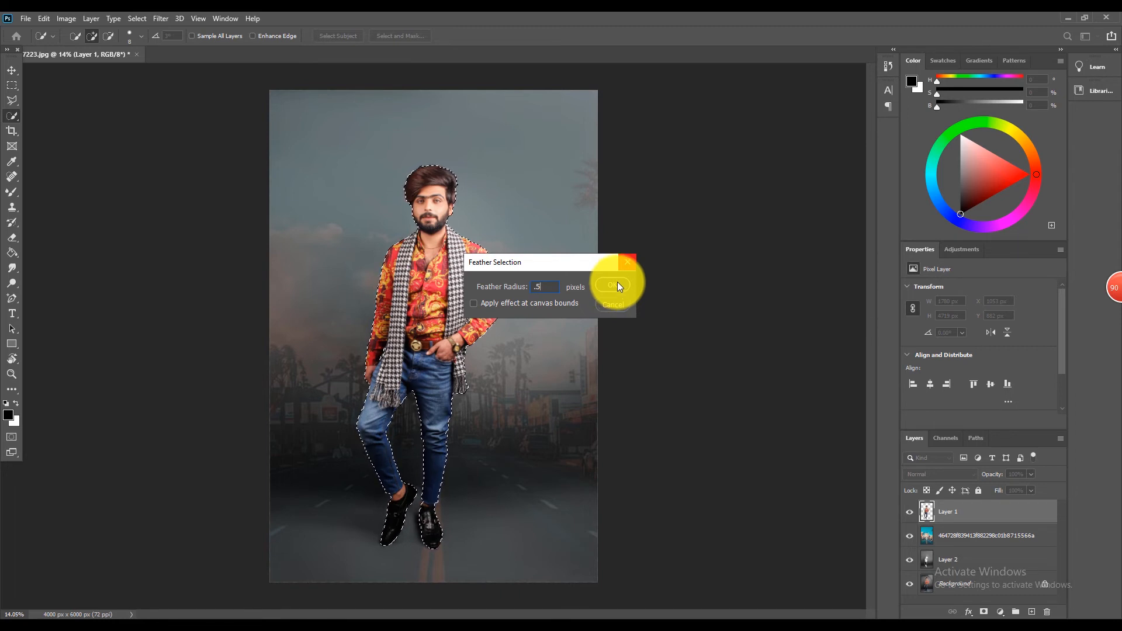
click(618, 286)
Invert the selection to delete the fringe around the man on Layer 1, and deselect
right_click(503, 178)
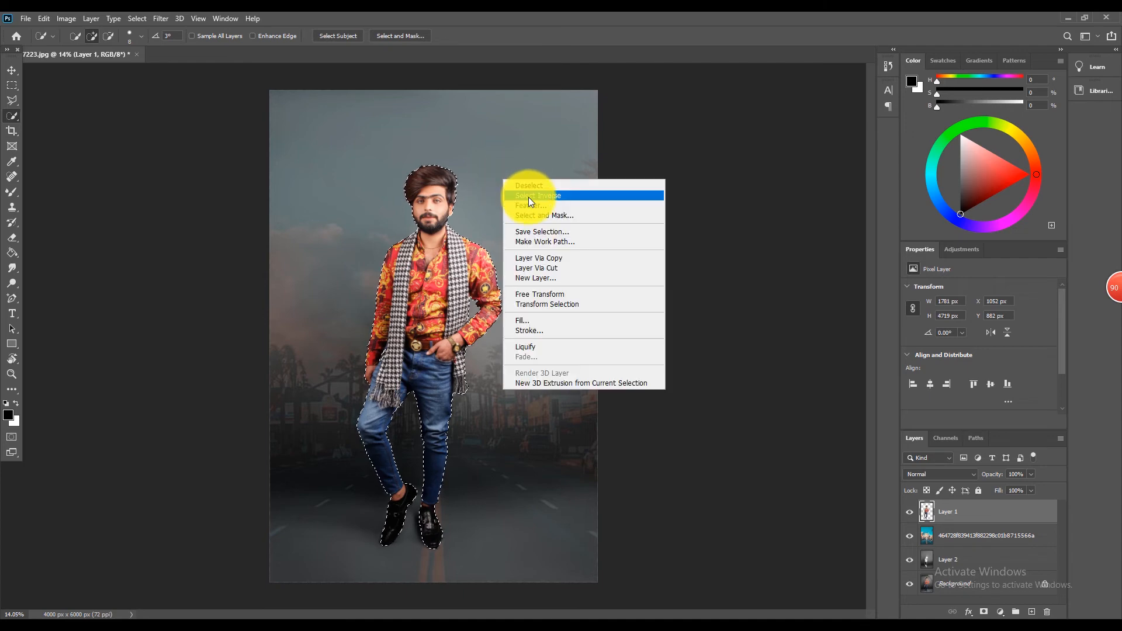
click(528, 198)
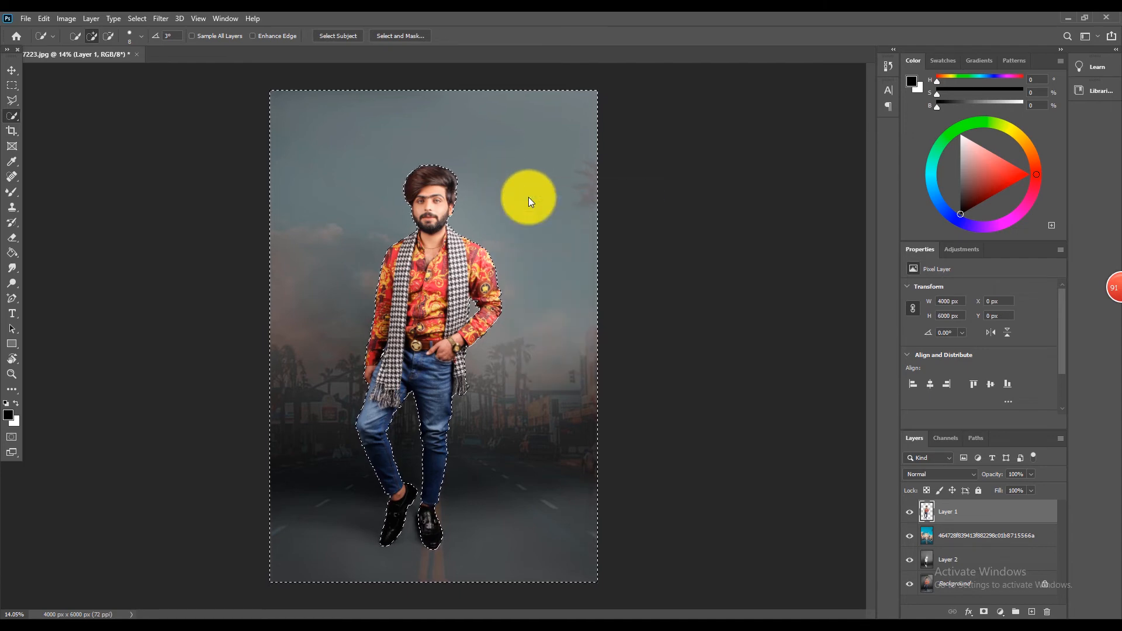
right_click(530, 198)
click(534, 204)
Merge all visible layers into the single Background layer
scroll(456, 167, up, 5)
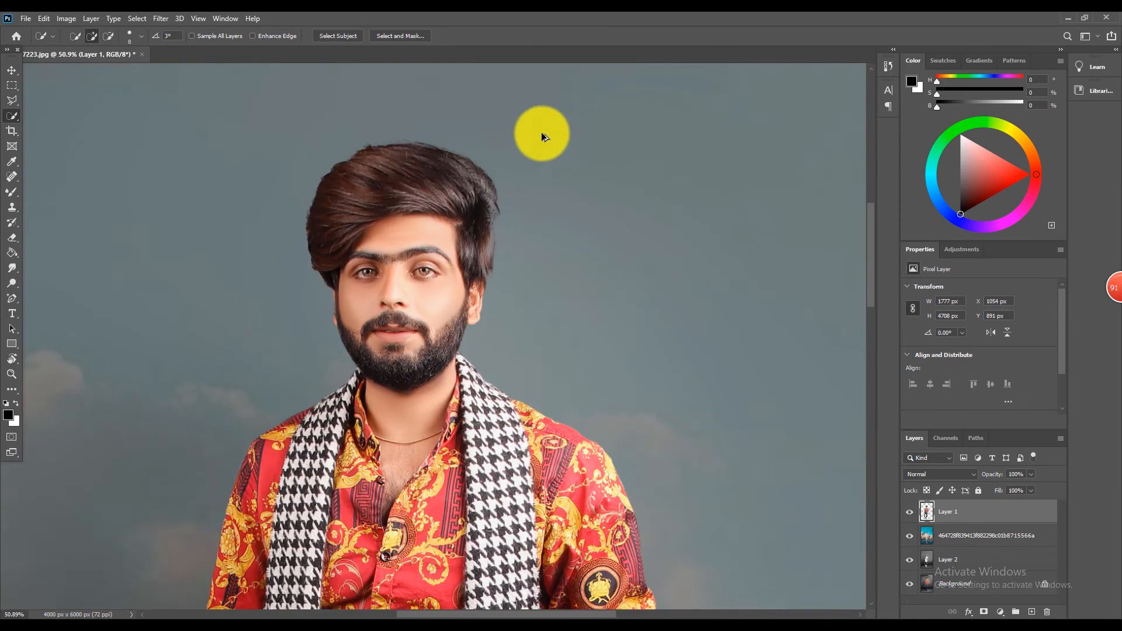
scroll(461, 170, down, 5)
scroll(386, 387, up, 1)
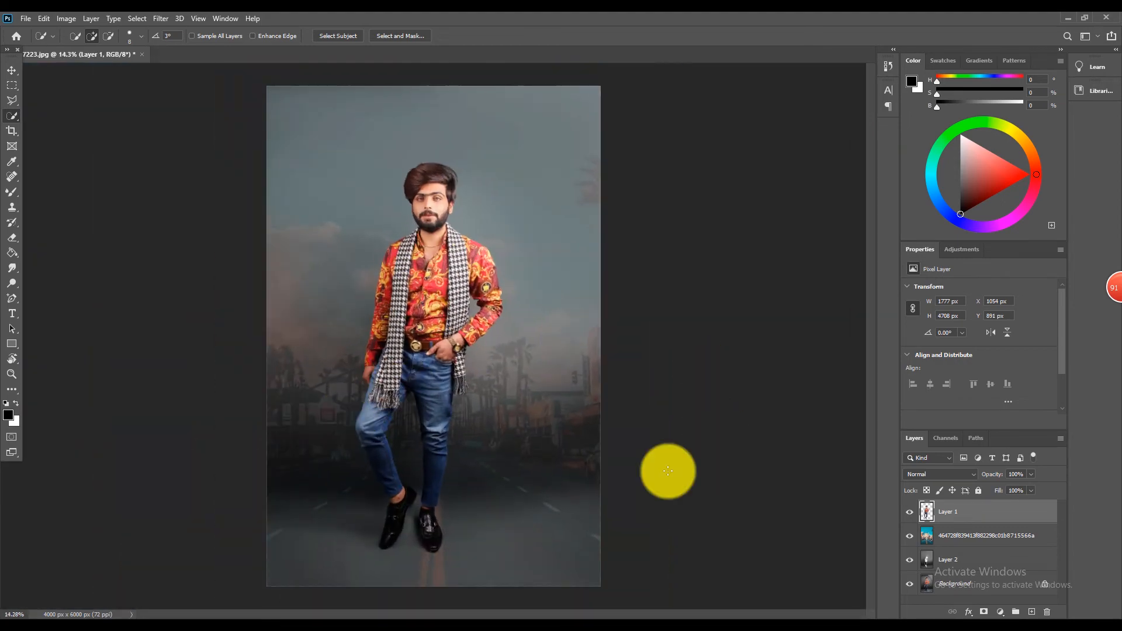
scroll(416, 362, up, 2)
scroll(419, 360, down, 1)
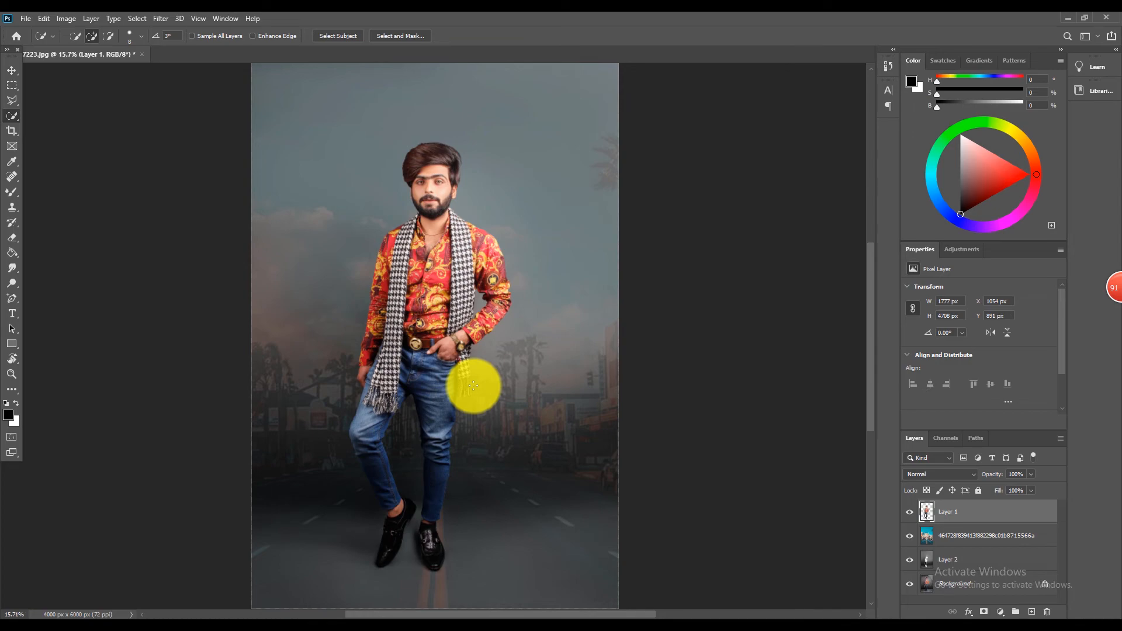
key(ctrl+shift+e)
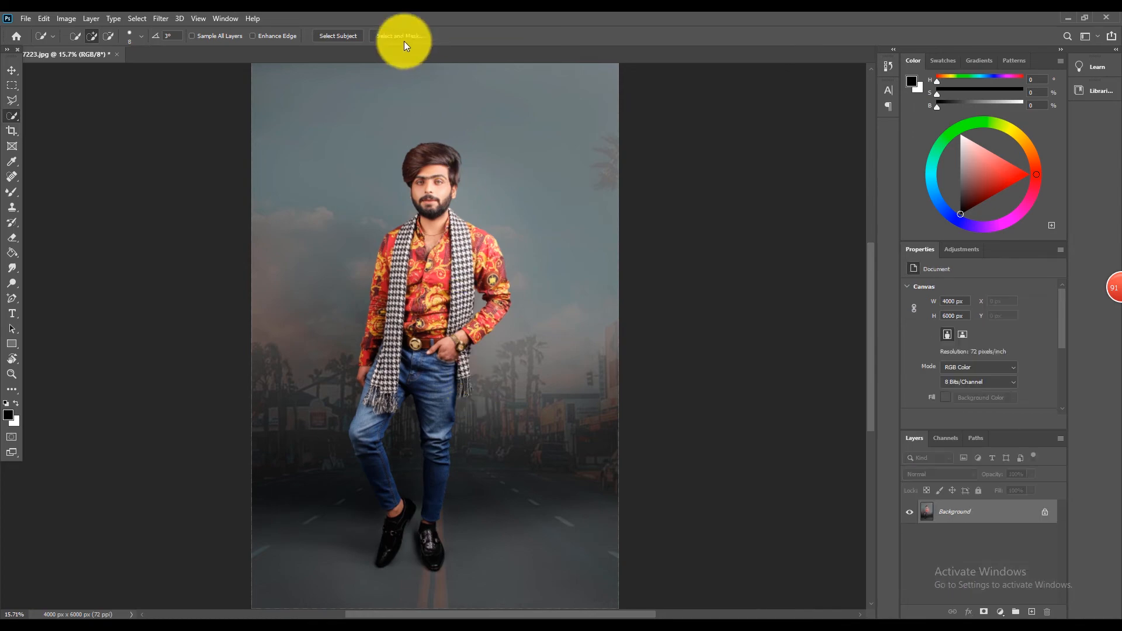
Examine the merged image up close and as a whole, checking the man's hair, face and edges against the backdrop
scroll(443, 104, up, 3)
scroll(465, 159, down, 3)
scroll(450, 330, up, 4)
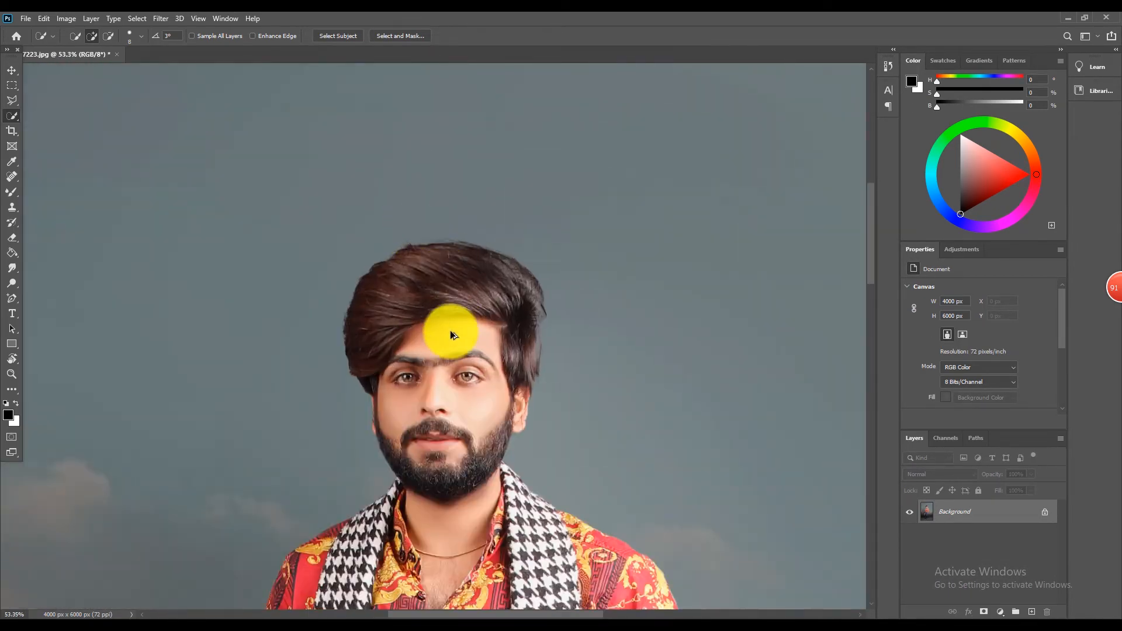
scroll(509, 233, up, 2)
scroll(474, 182, down, 5)
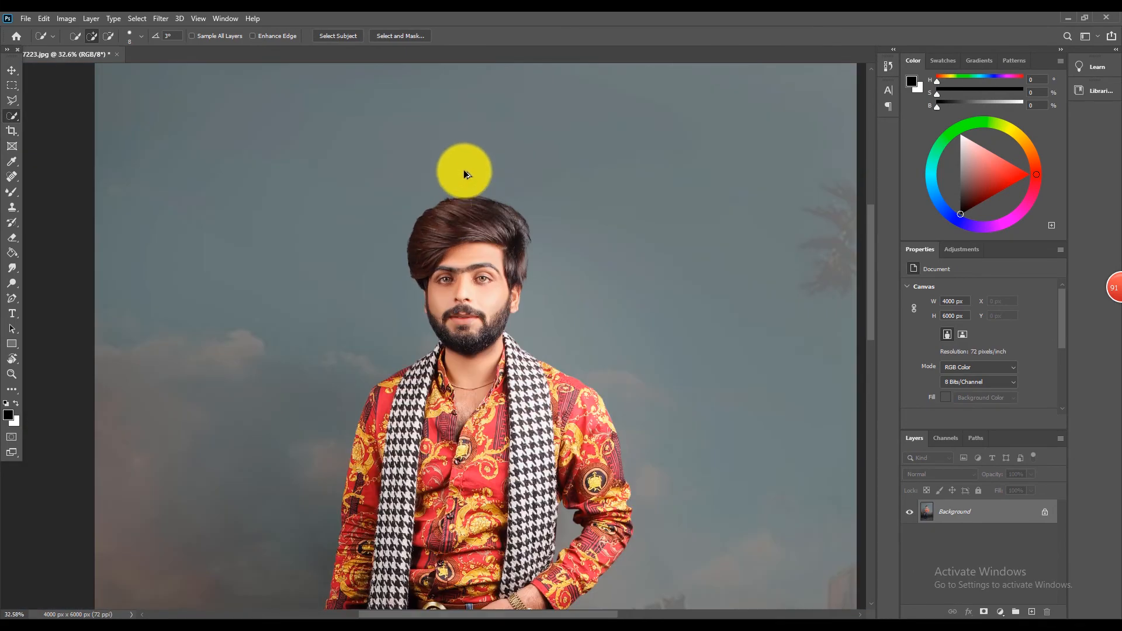
scroll(464, 175, up, 2)
scroll(450, 176, down, 5)
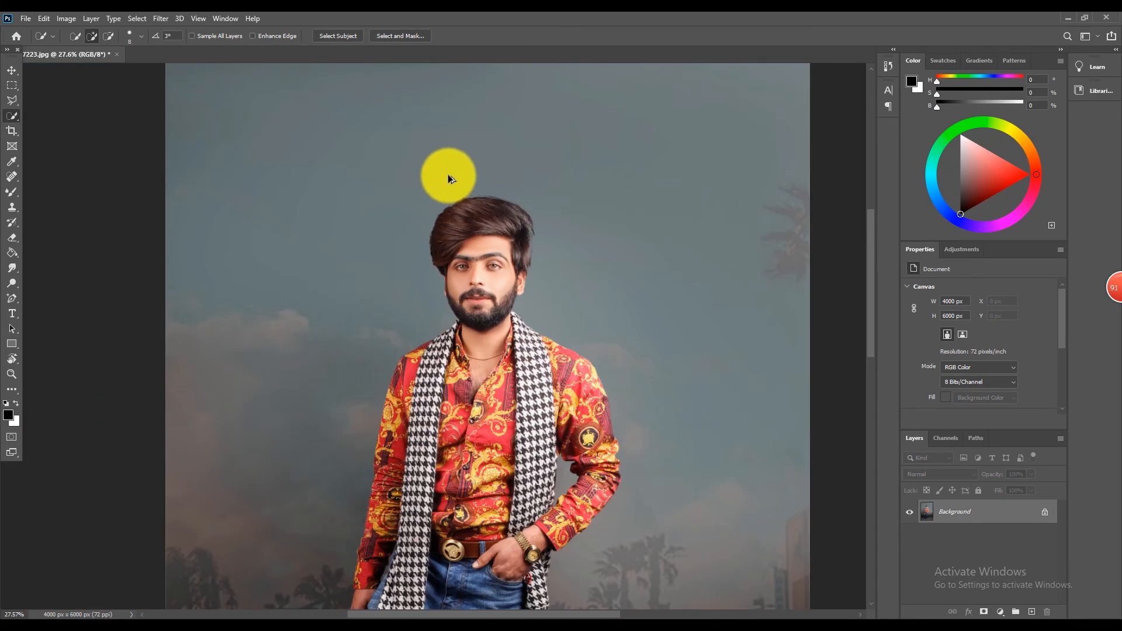
scroll(444, 280, up, 1)
scroll(429, 300, down, 1)
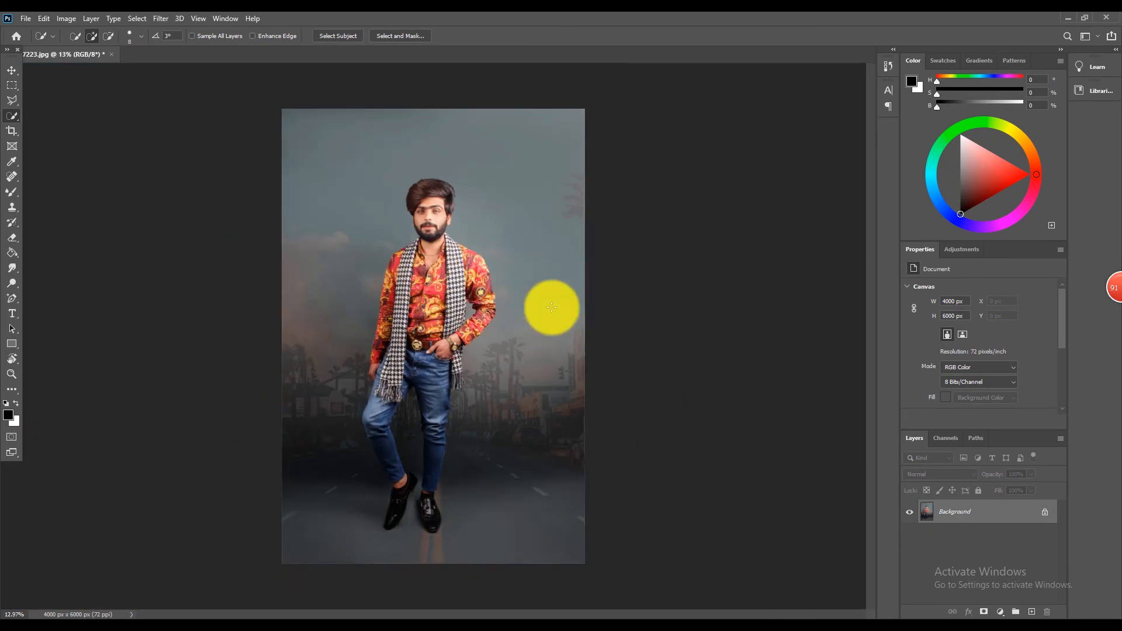
scroll(429, 234, up, 1)
scroll(387, 219, down, 1)
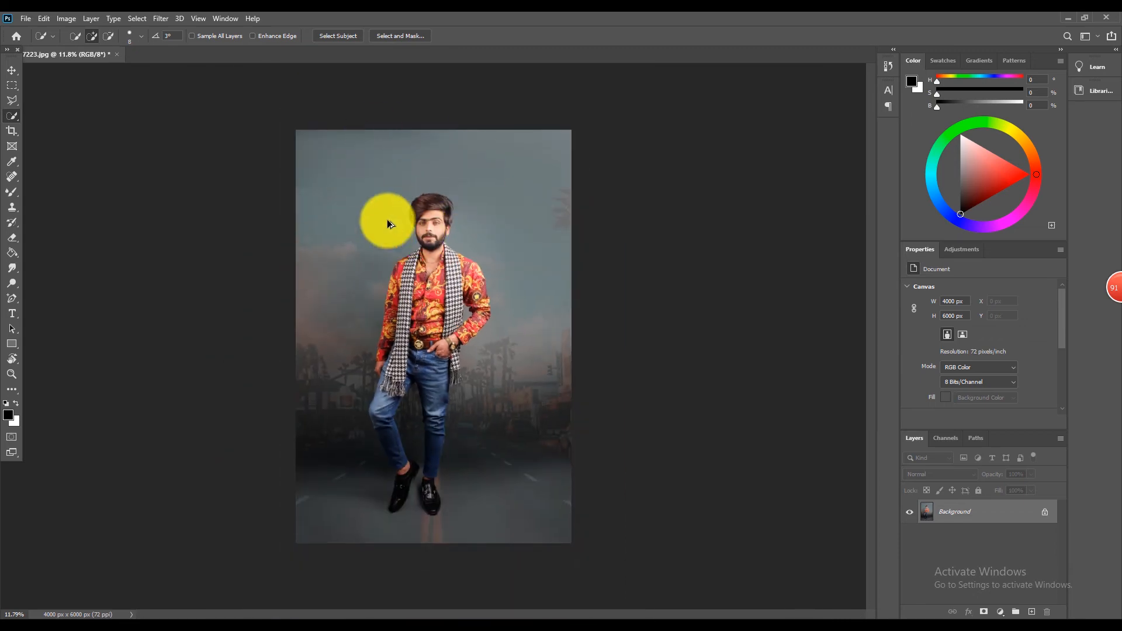
scroll(468, 273, up, 1)
scroll(414, 191, down, 1)
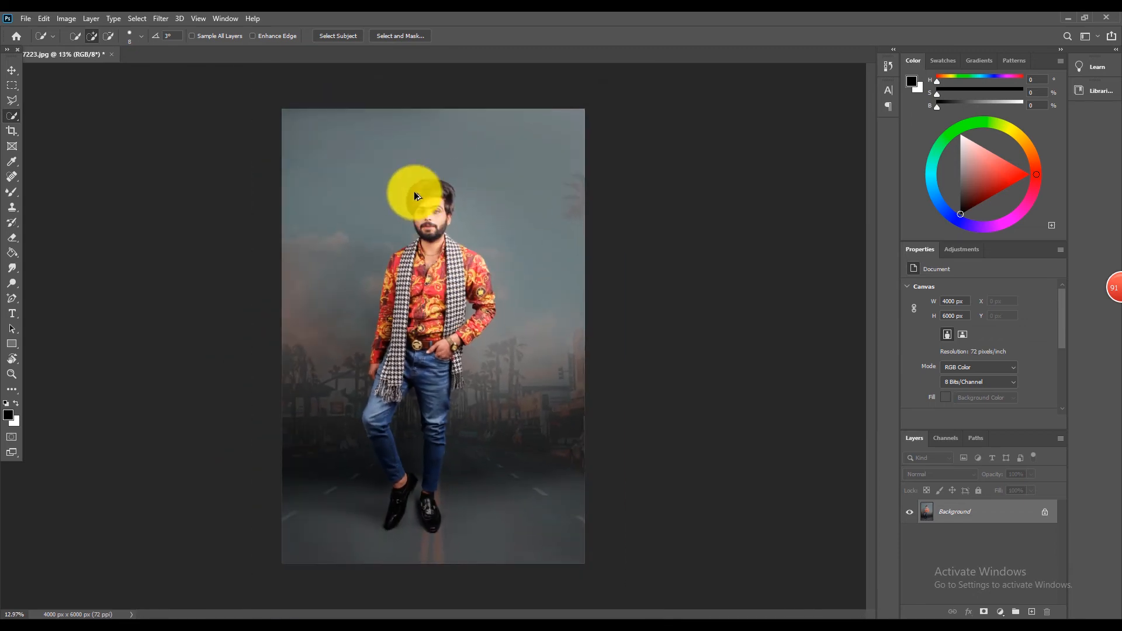
scroll(432, 258, up, 3)
scroll(430, 317, down, 3)
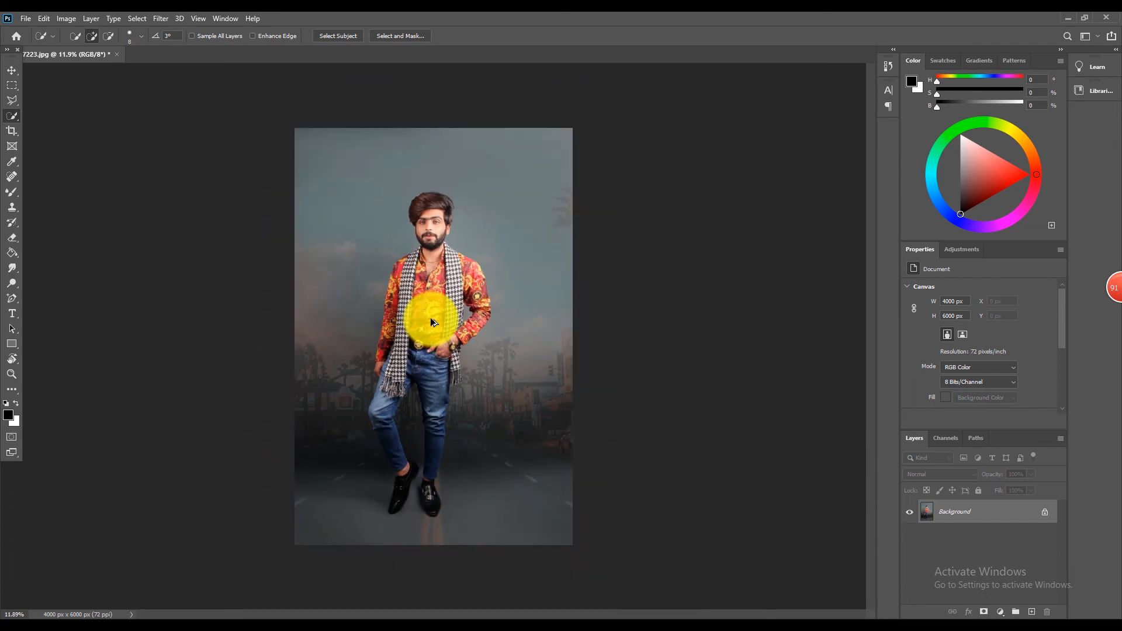
Reshape the man's hair in Liquify using the Forward Warp tool with an enlarged brush, and apply the filter
scroll(432, 199, up, 7)
key(ctrl+shift+x)
click(17, 218)
drag(396, 82, 507, 253)
click(17, 41)
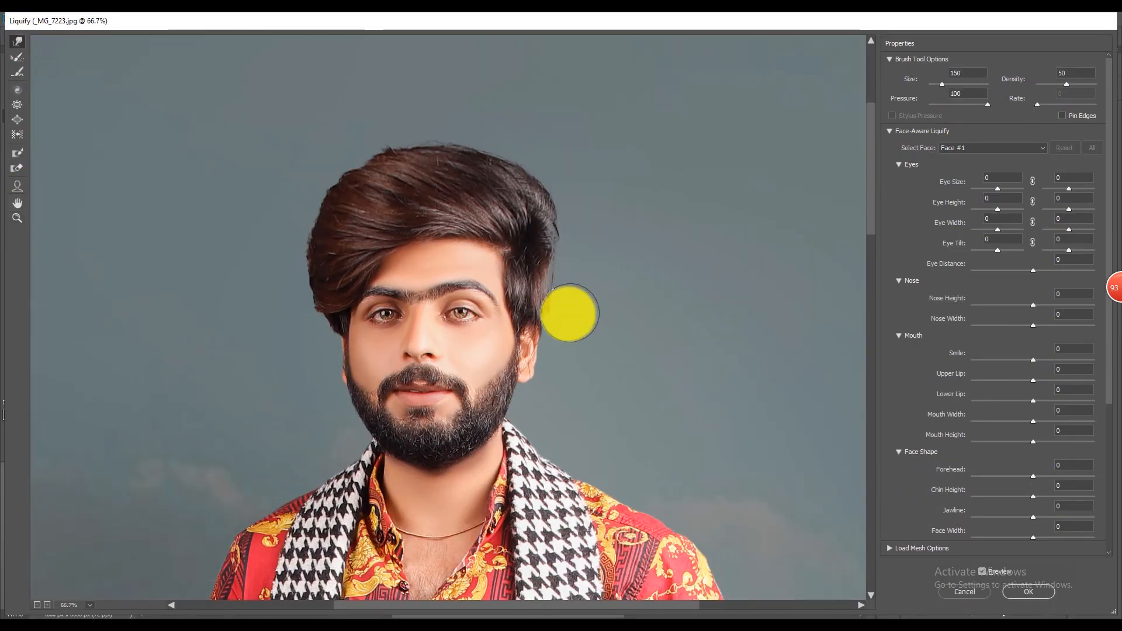
key(bracketright)
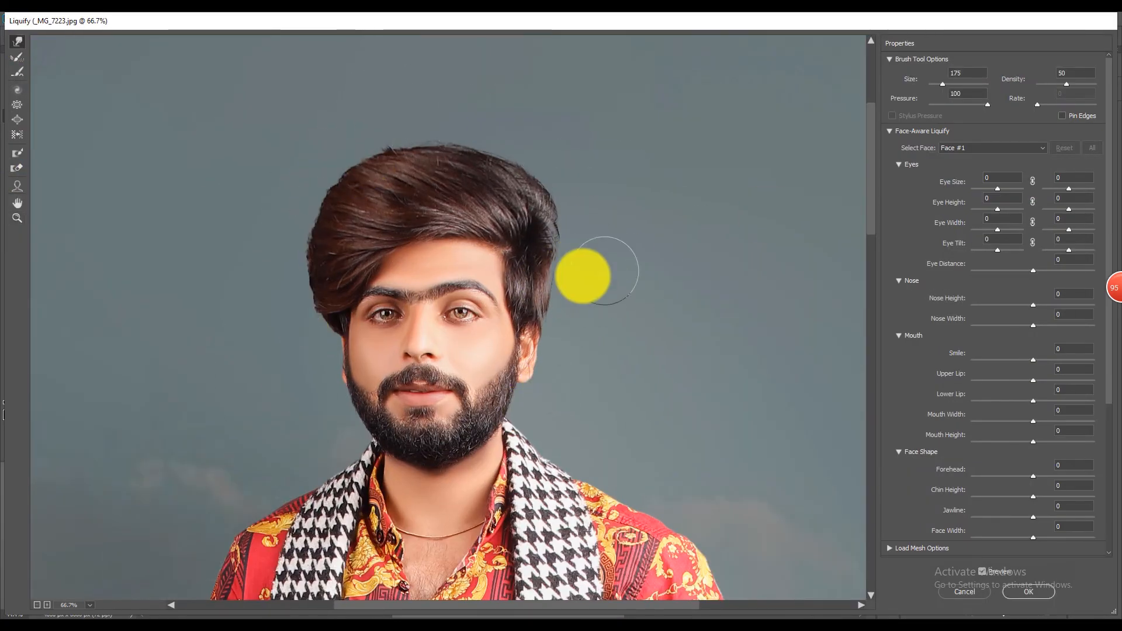
key(bracketright)
key(bracketright)
key(bracketright)
key(bracketright)
key(bracketright)
key(bracketright)
key(bracketright)
key(bracketright)
key(bracketright)
key(bracketright)
key(bracketright)
key(bracketright)
click(1030, 594)
In Exposure X5, reset the Reds and Cyans hue to 0 and set saturation to Reds 24, Oranges 26 and Yellows 28
scroll(493, 253, down, 5)
scroll(476, 261, up, 5)
scroll(526, 266, down, 5)
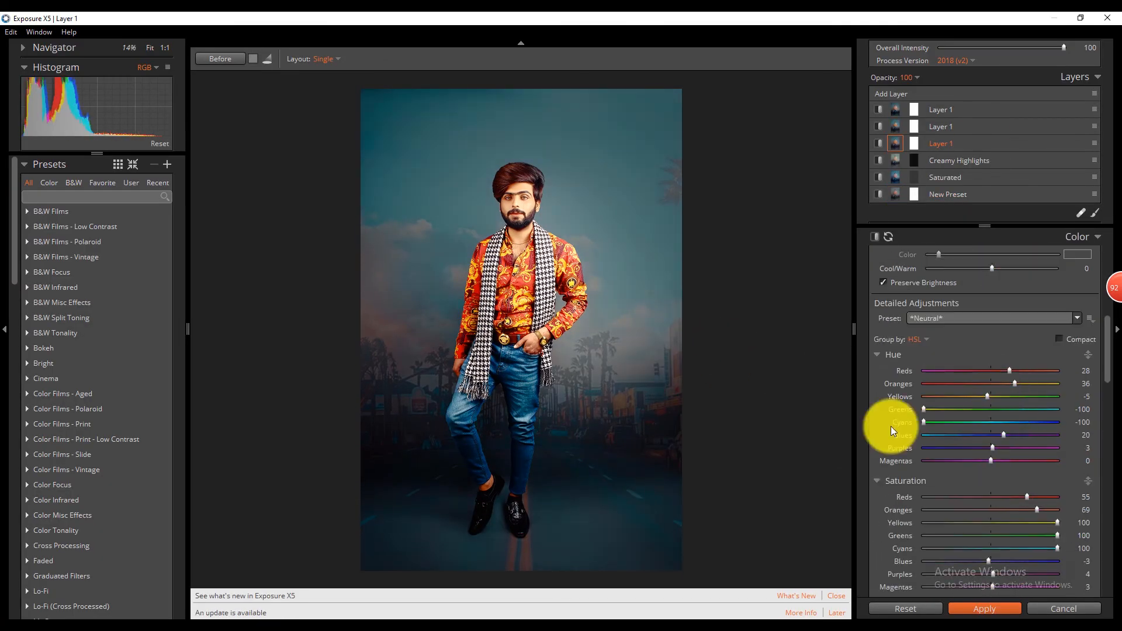
double_click(899, 423)
double_click(904, 371)
scroll(1005, 349, down, 1)
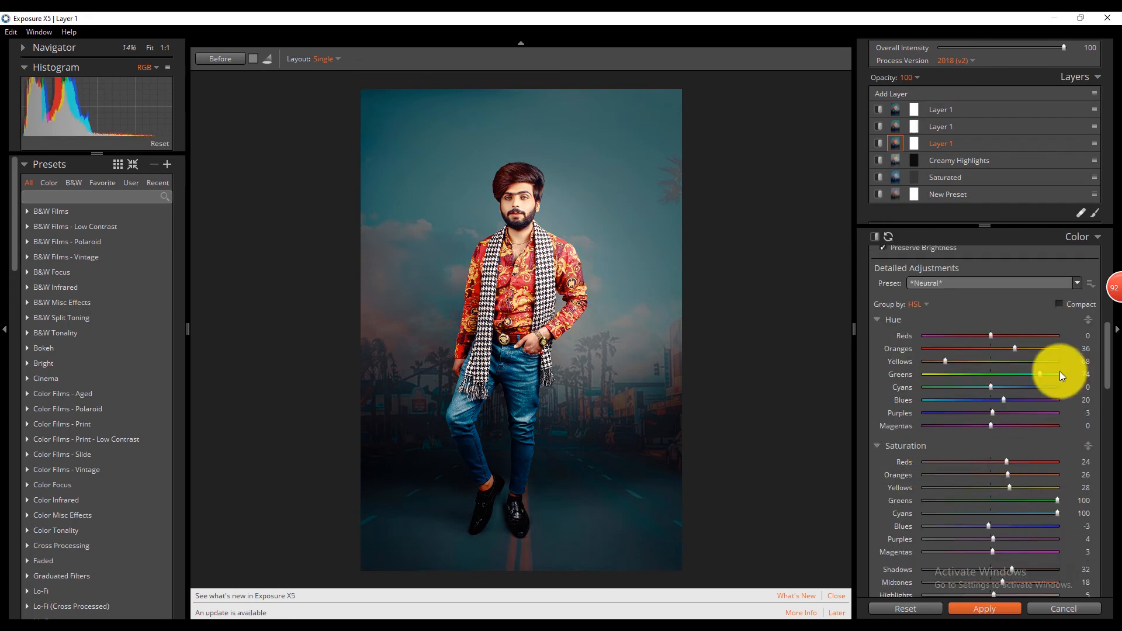
Set the luminance of Reds to -15 and Oranges to -6
click(576, 225)
click(593, 251)
scroll(987, 327, down, 10)
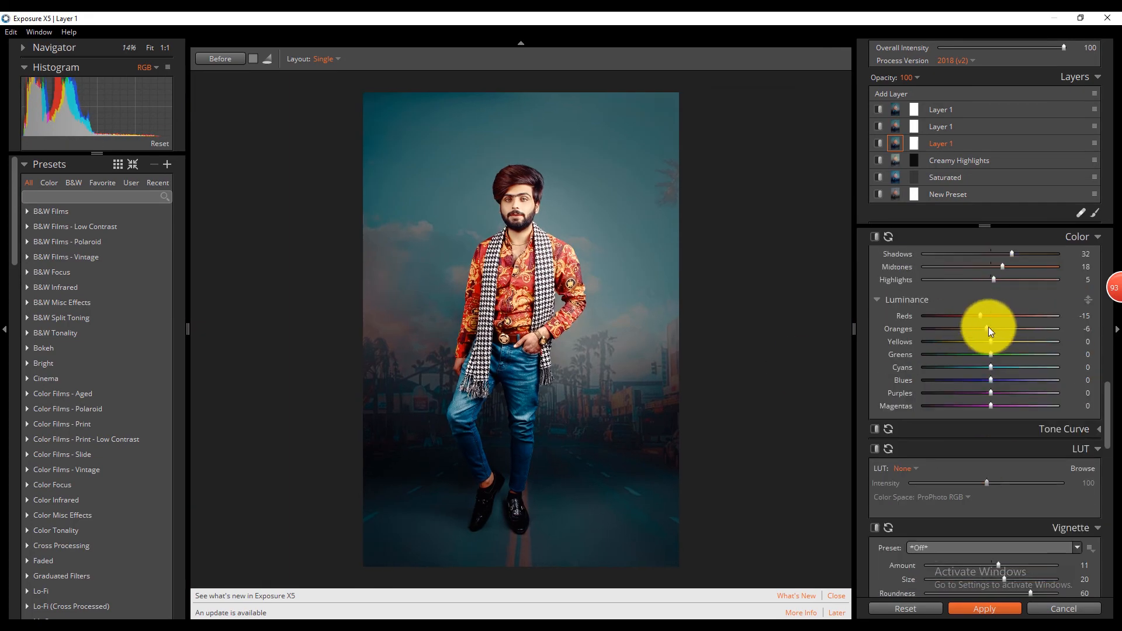
Add a Reflection 1 light effect at zoom 2.29 just beyond the photo's right edge, reduce its opacity, and apply the grading
scroll(983, 412, down, 6)
click(877, 478)
click(975, 520)
click(907, 347)
scroll(988, 409, down, 2)
drag(949, 506, 1012, 505)
drag(802, 306, 843, 374)
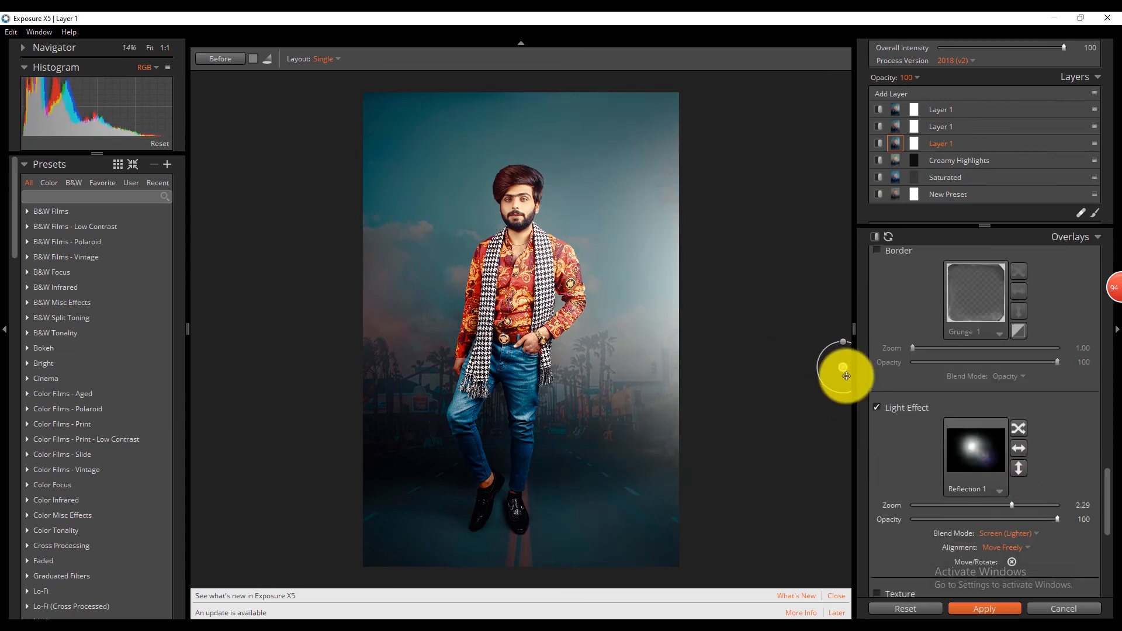
drag(1057, 520, 972, 520)
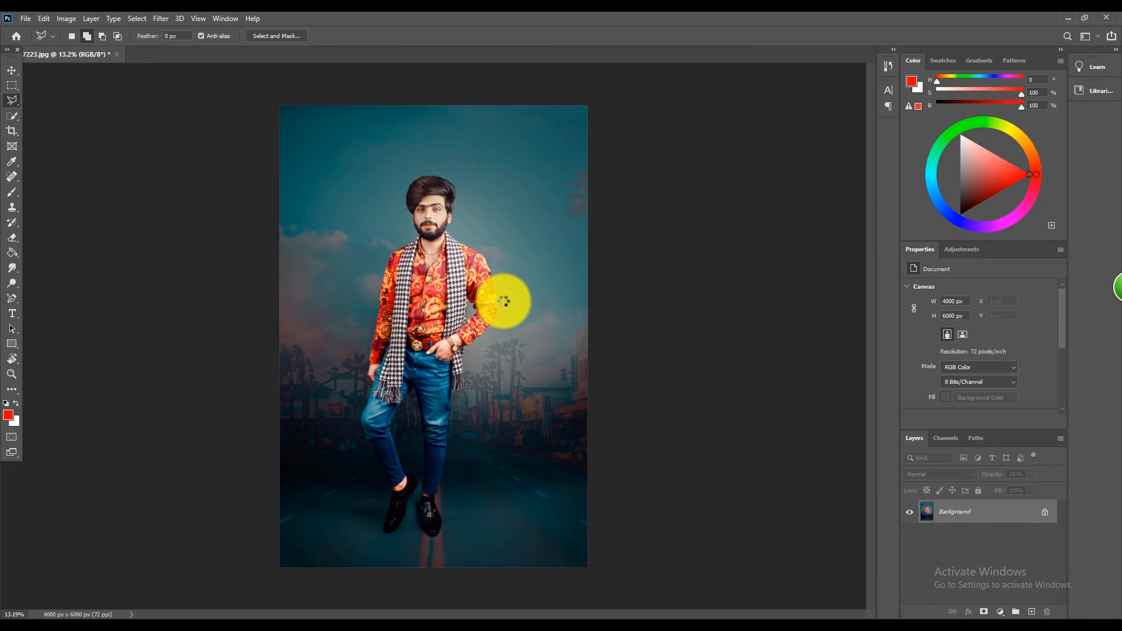
scroll(504, 301, up, 10)
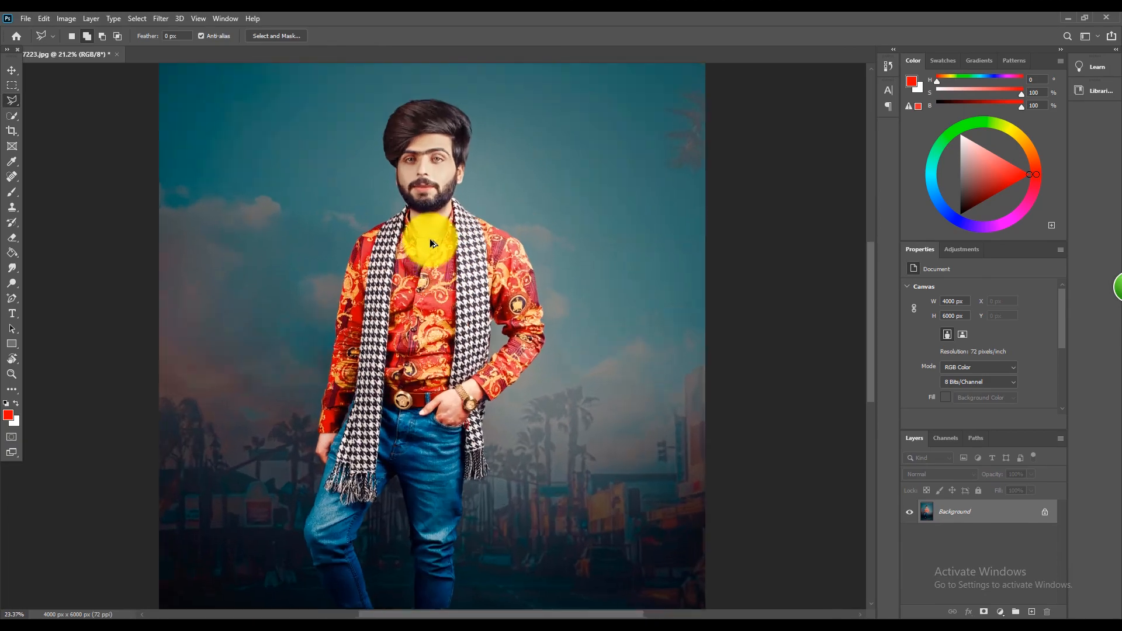
scroll(416, 146, down, 10)
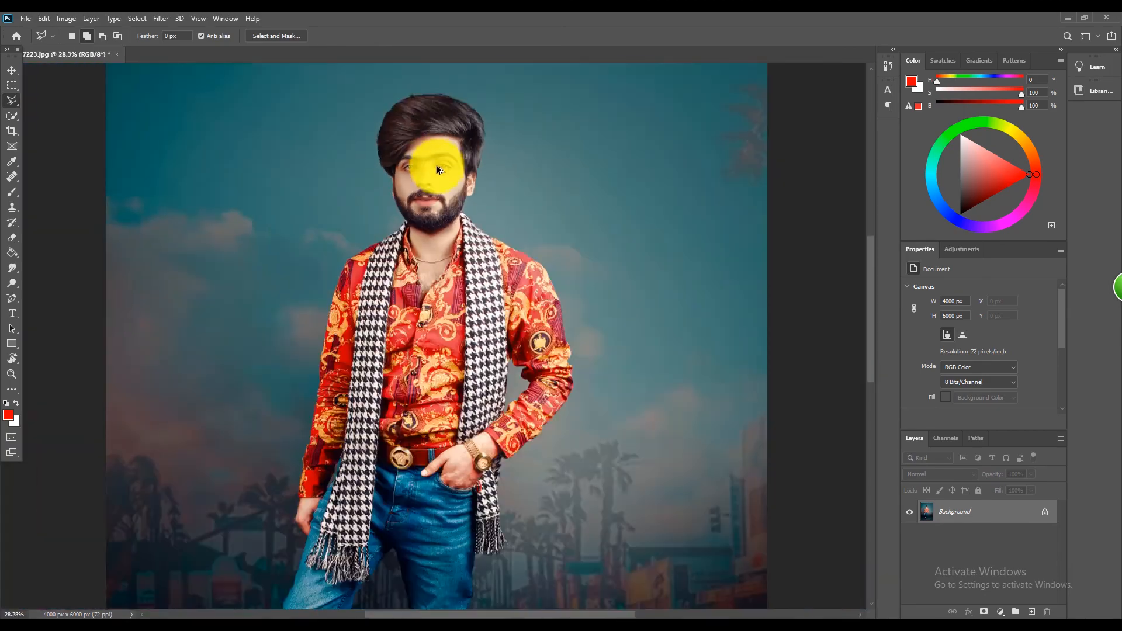